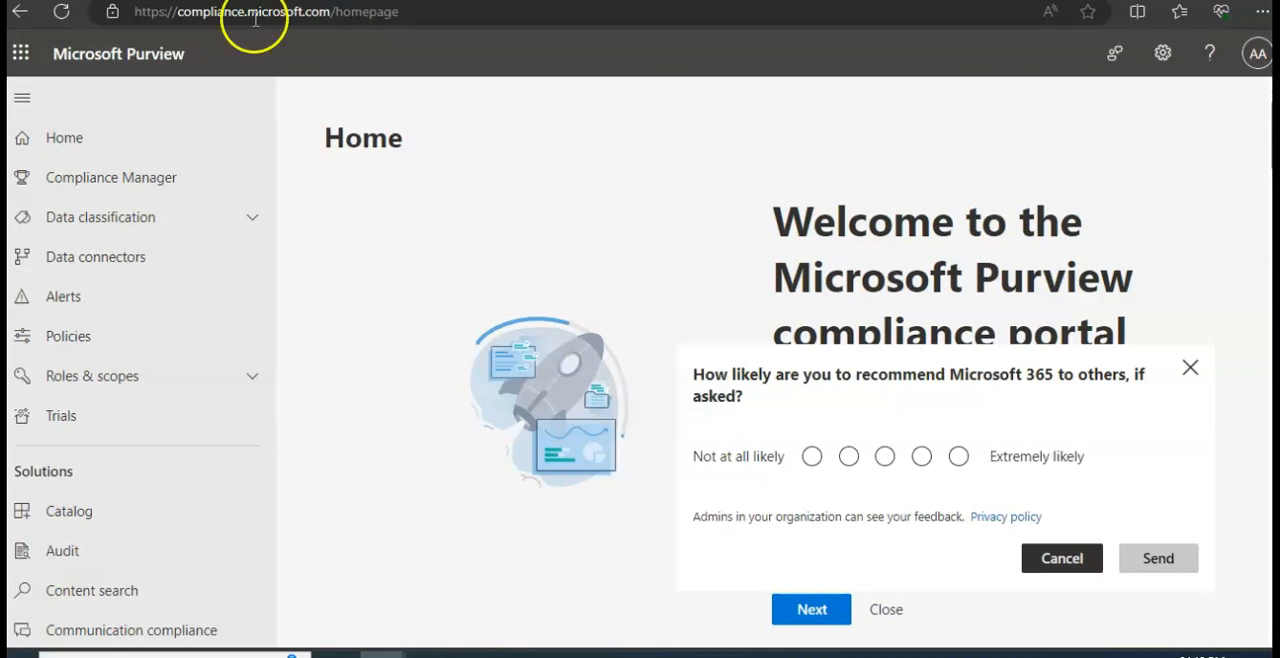
- Dismiss the feedback survey and review the Data classification overview of trainable classifiers, sensitive info types and applied labels
click(1072, 561)
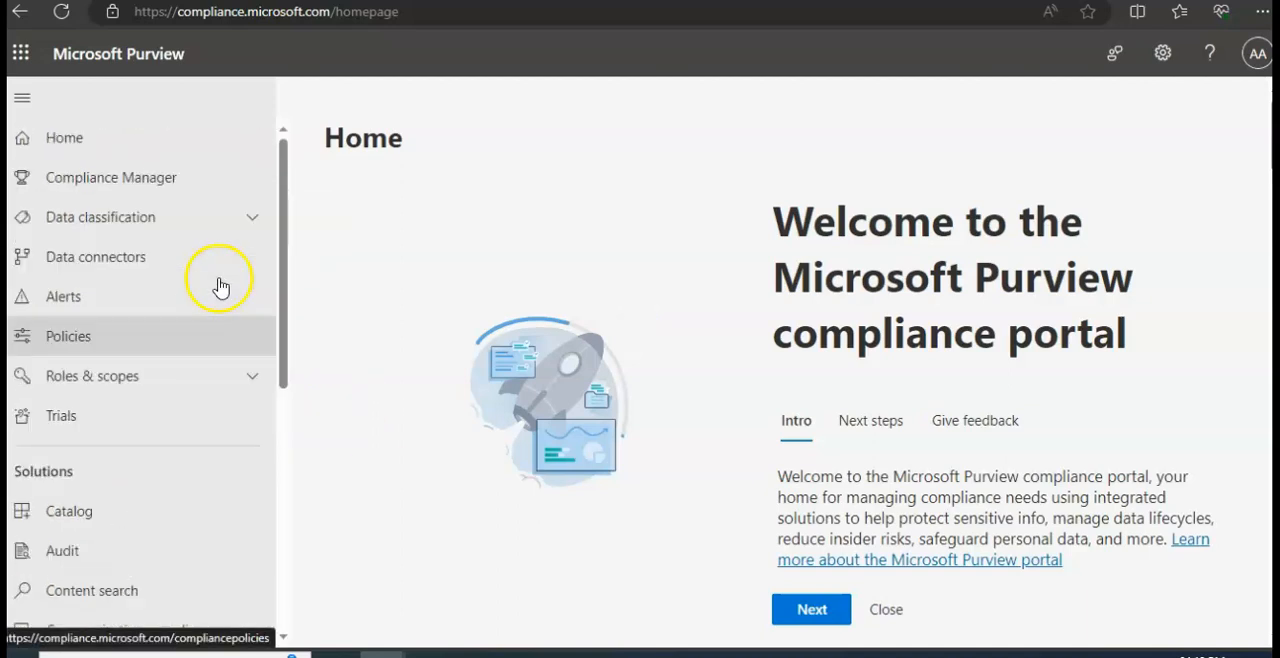
scroll(222, 268, down, 1)
click(162, 148)
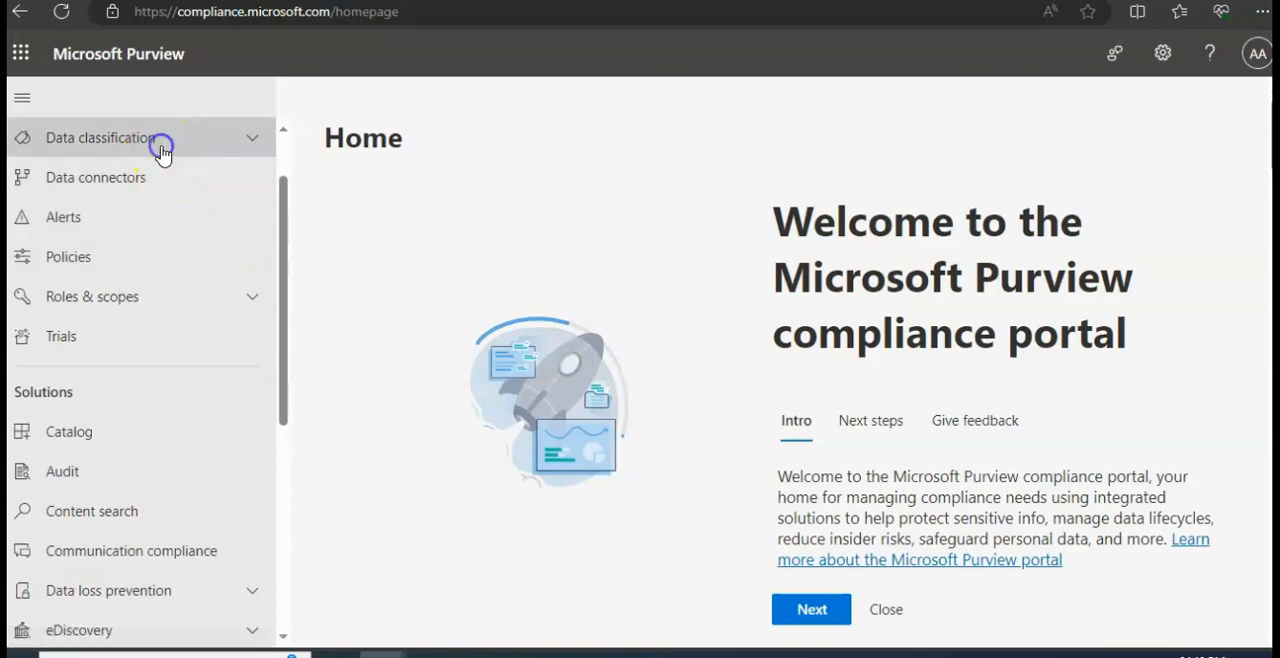
click(89, 172)
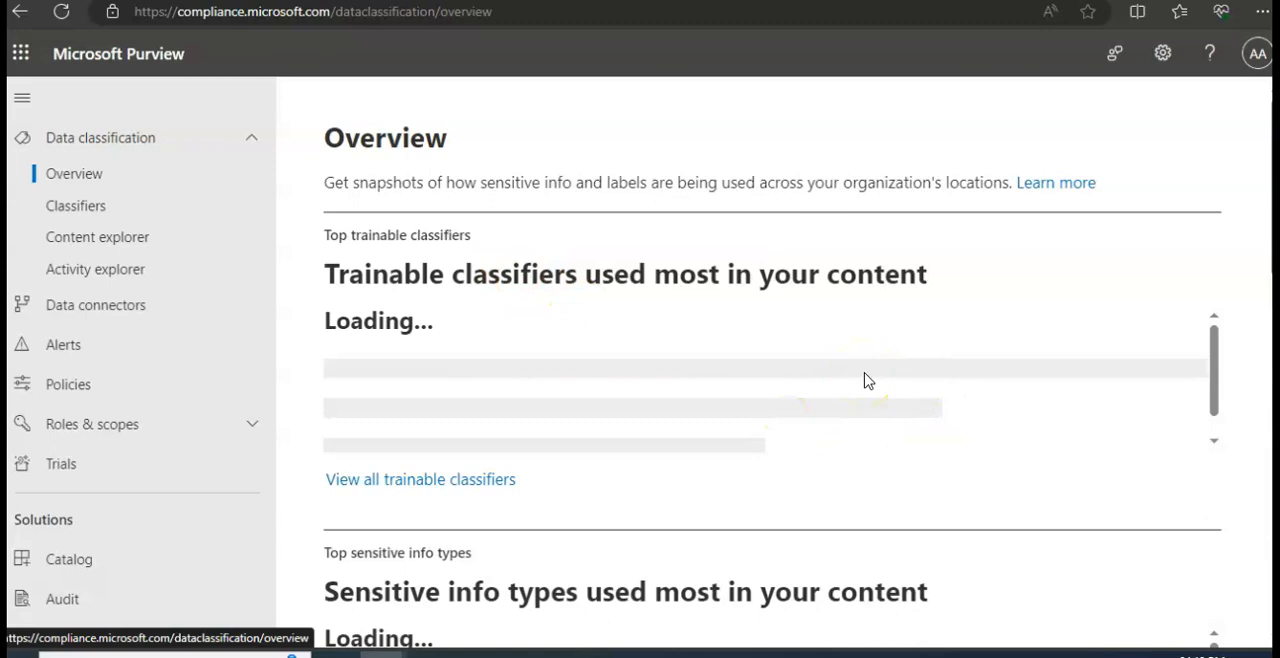
click(872, 376)
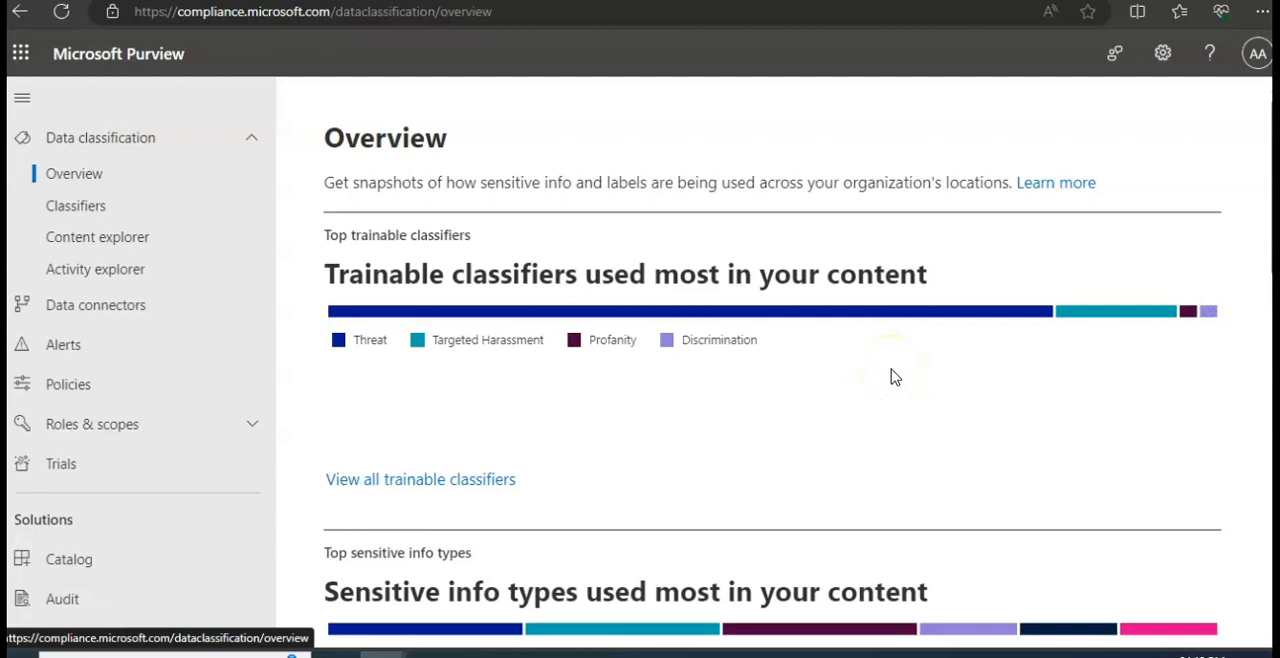
scroll(895, 377, down, 2)
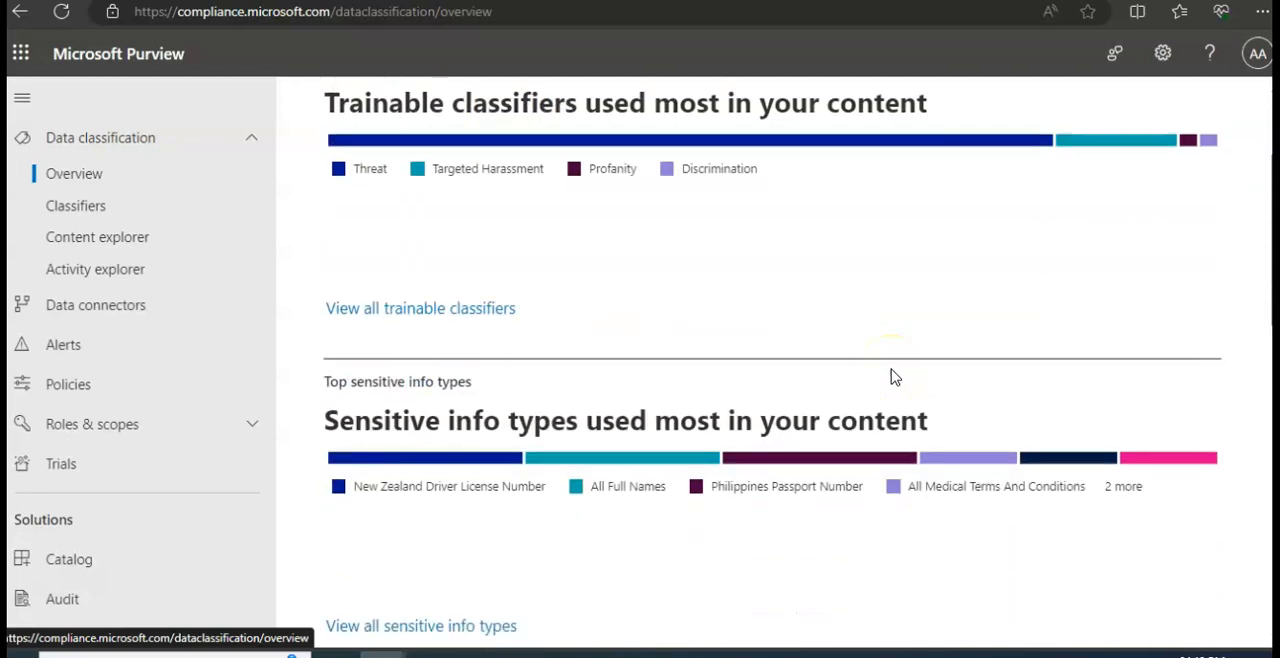
scroll(895, 377, down, 5)
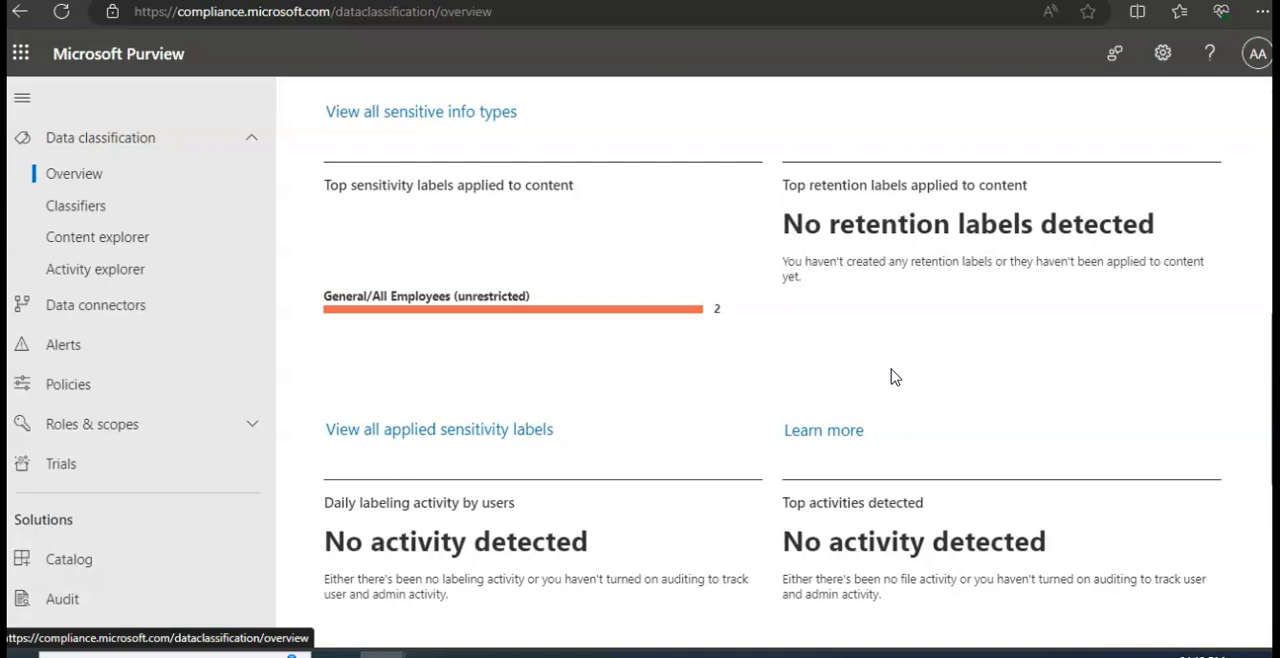
scroll(895, 377, up, 1)
scroll(895, 377, down, 5)
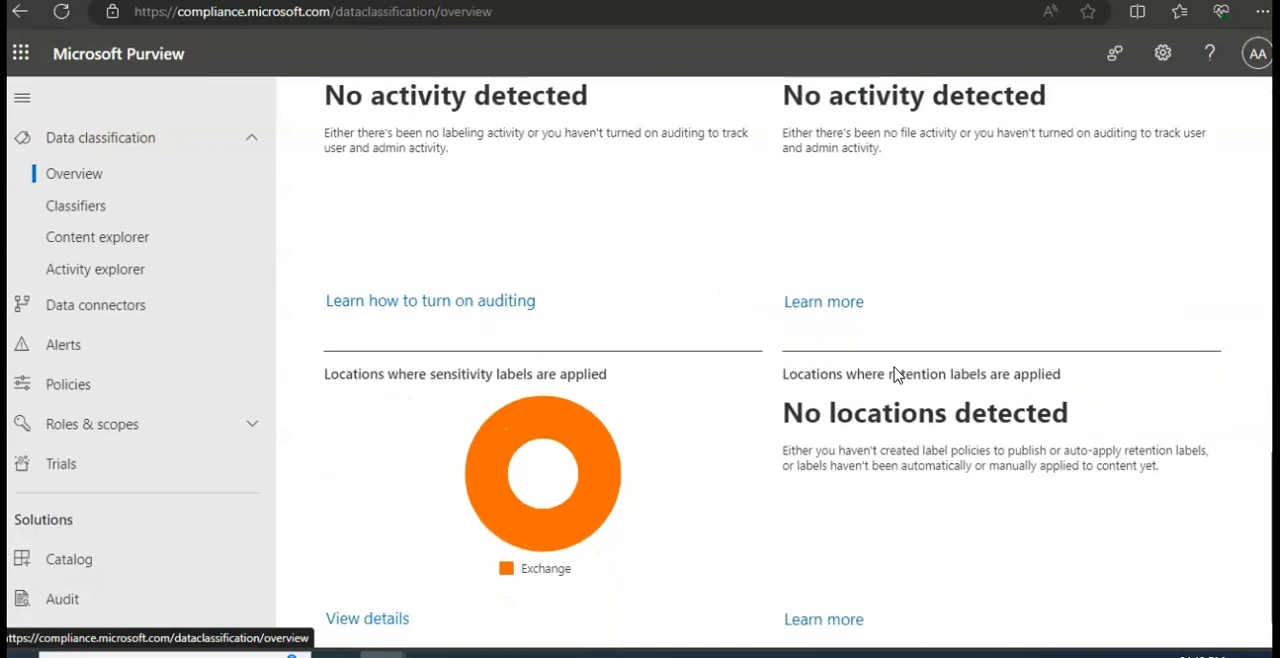
- Open the Labels page under Information protection and examine the list of existing sensitivity labels
scroll(170, 336, down, 2)
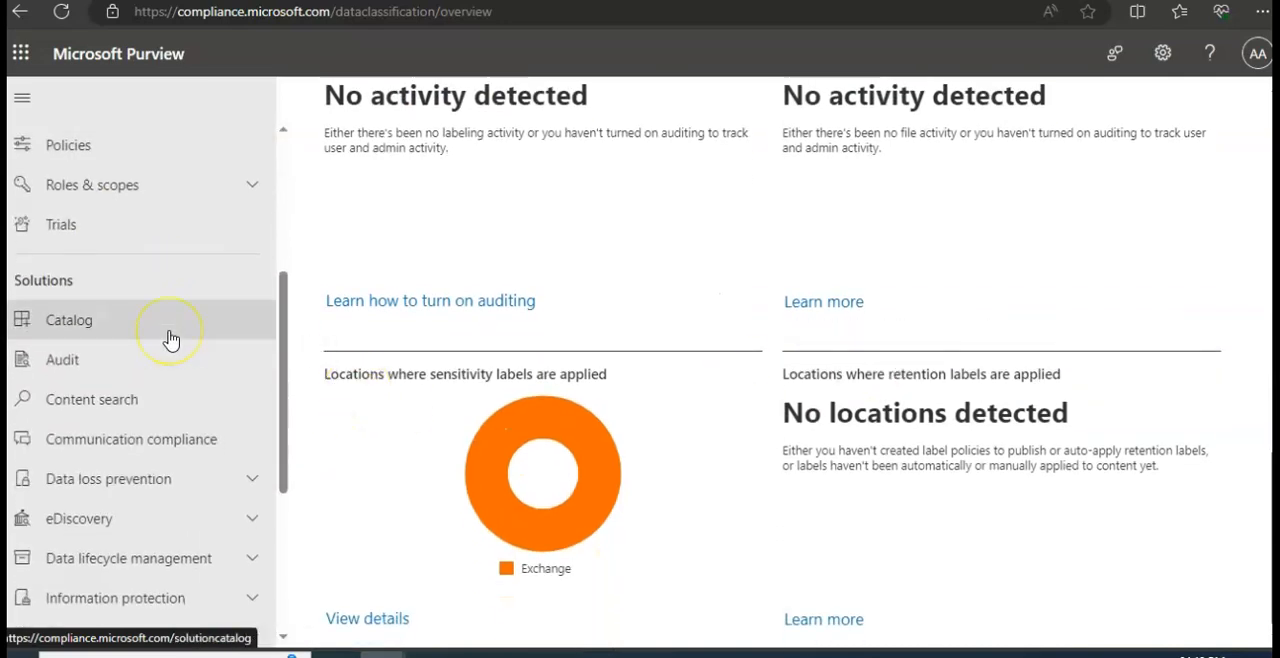
scroll(170, 340, down, 1)
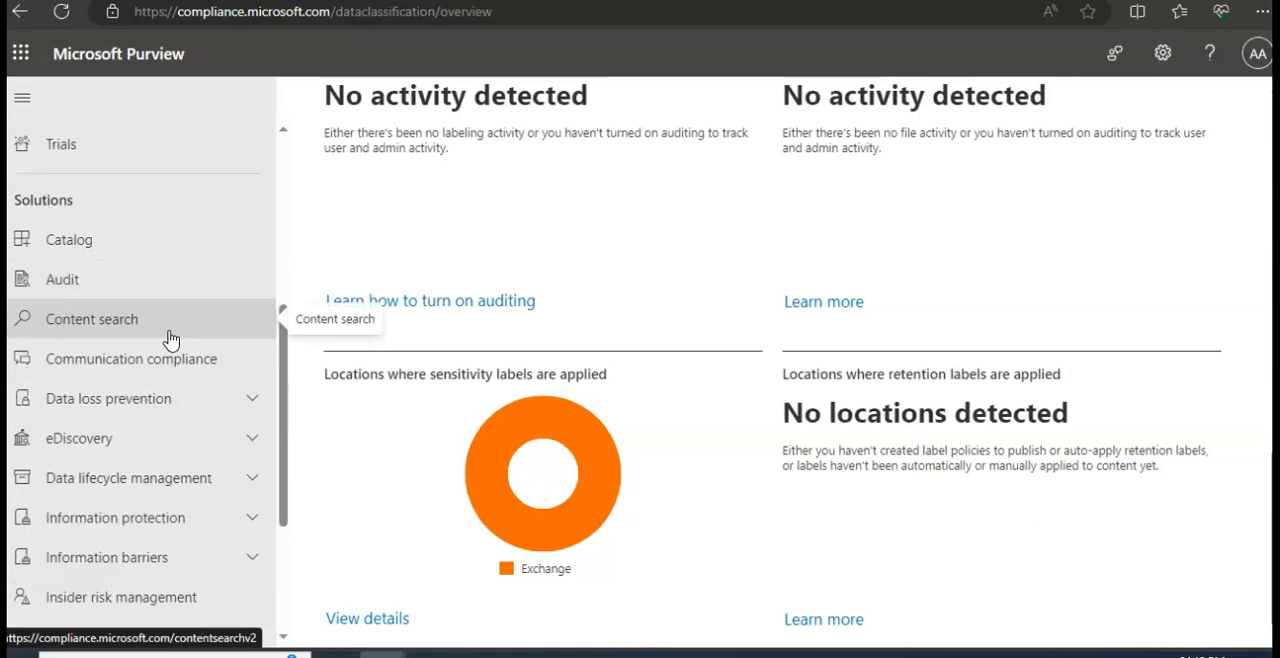
click(186, 518)
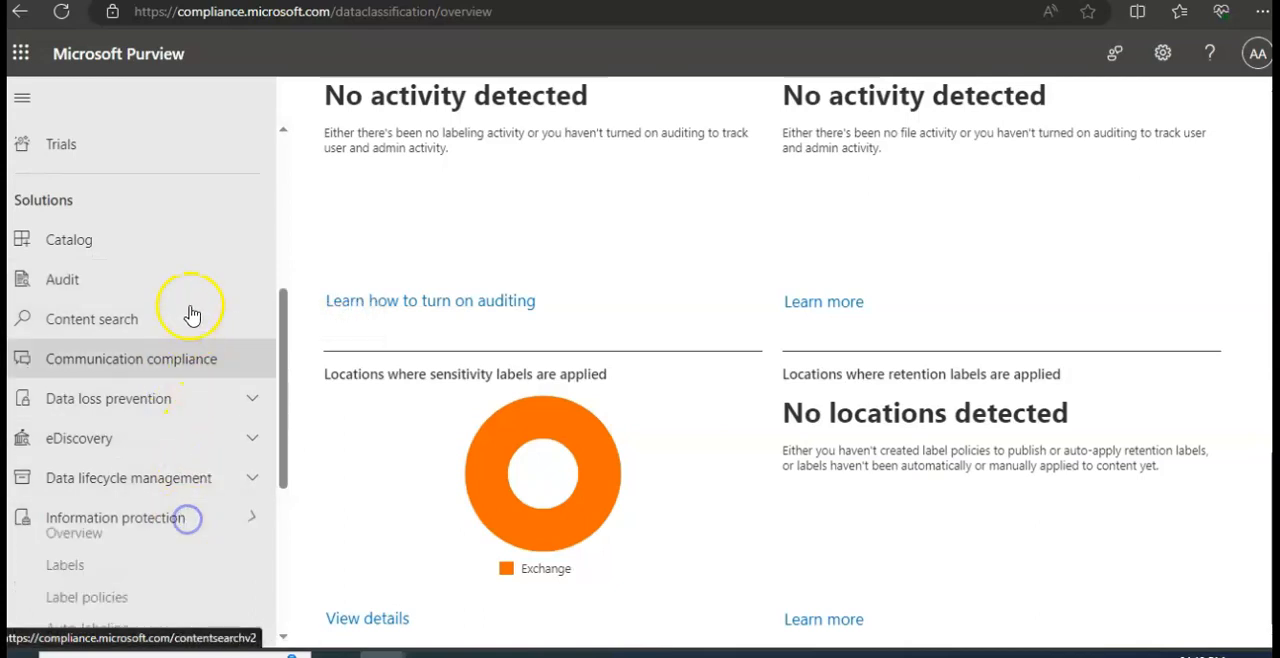
scroll(192, 315, down, 4)
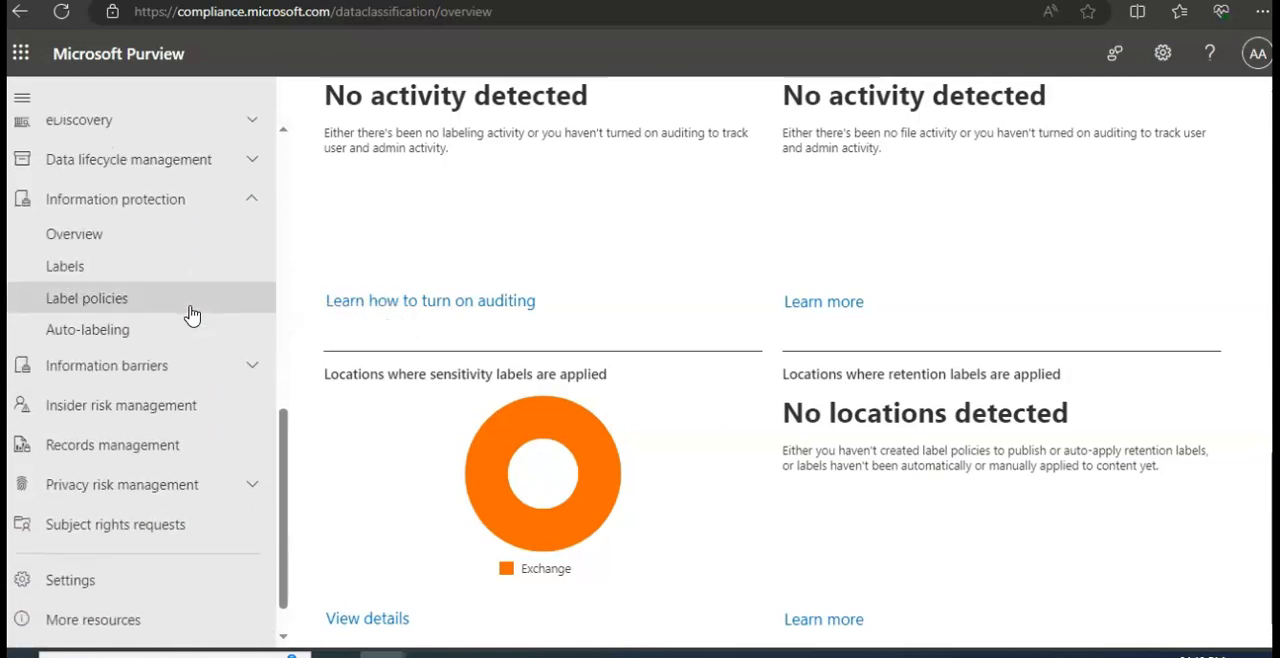
click(65, 270)
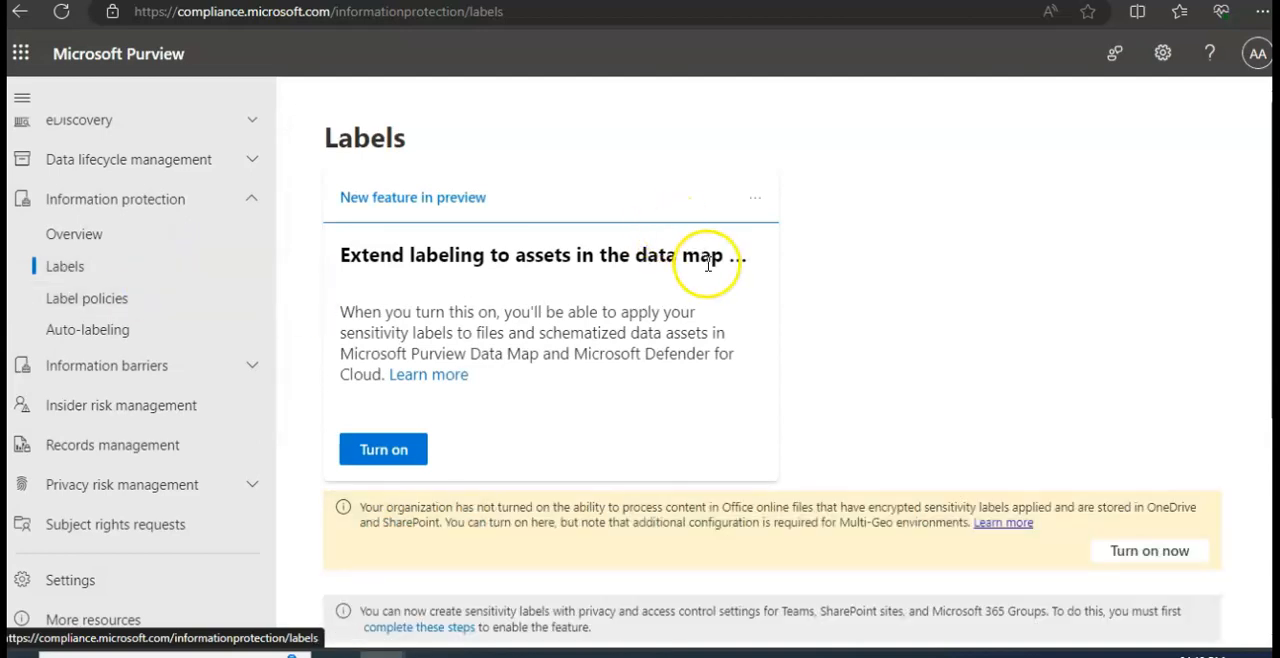
scroll(815, 300, down, 2)
scroll(815, 300, down, 2)
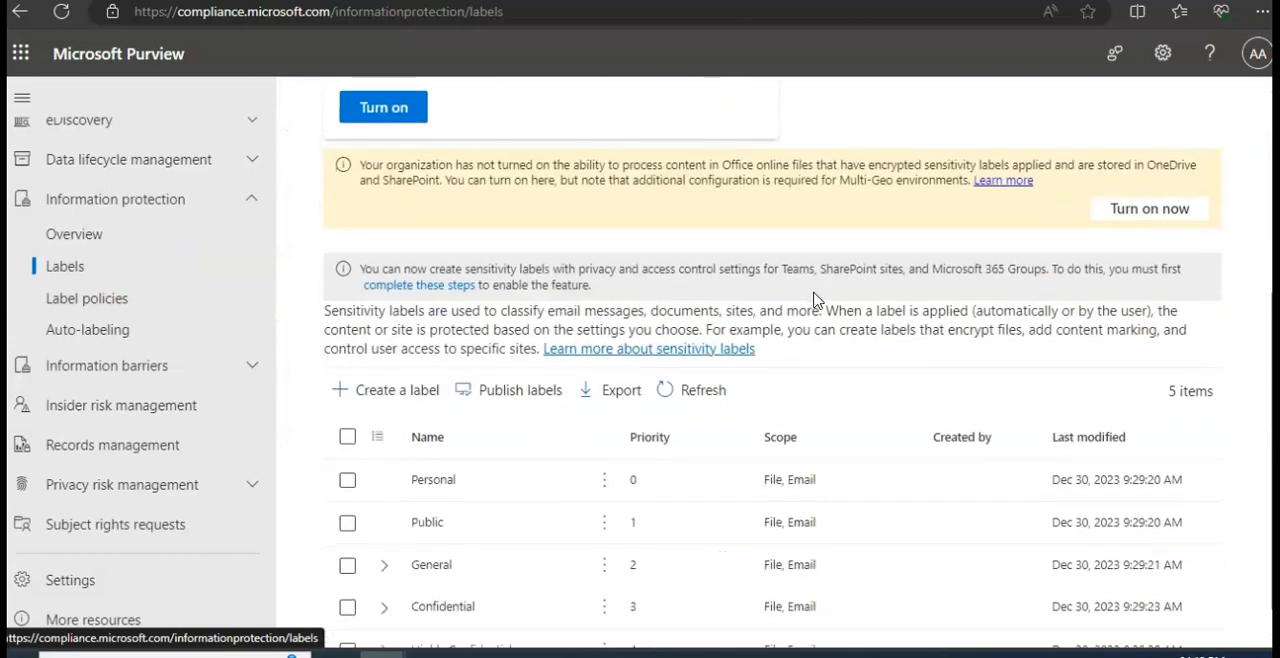
scroll(815, 300, down, 1)
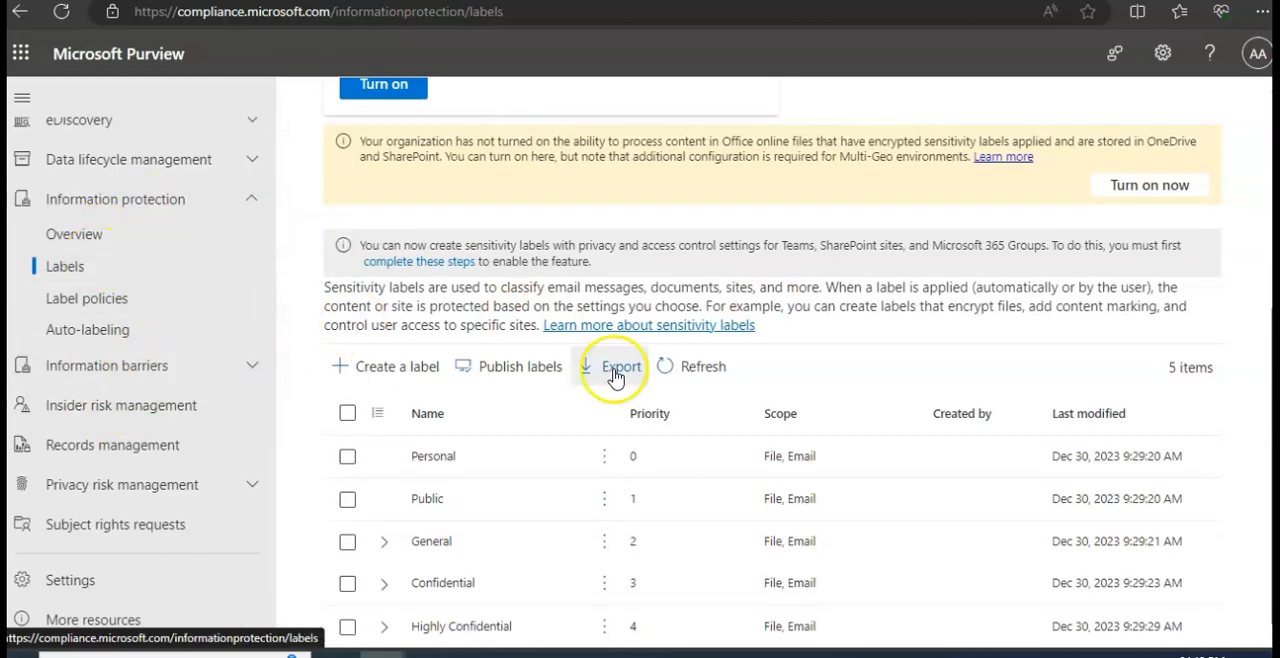
- Examine the Information protection overview, including PDF support, applied sensitivity labels, the encryption report and resources
click(94, 236)
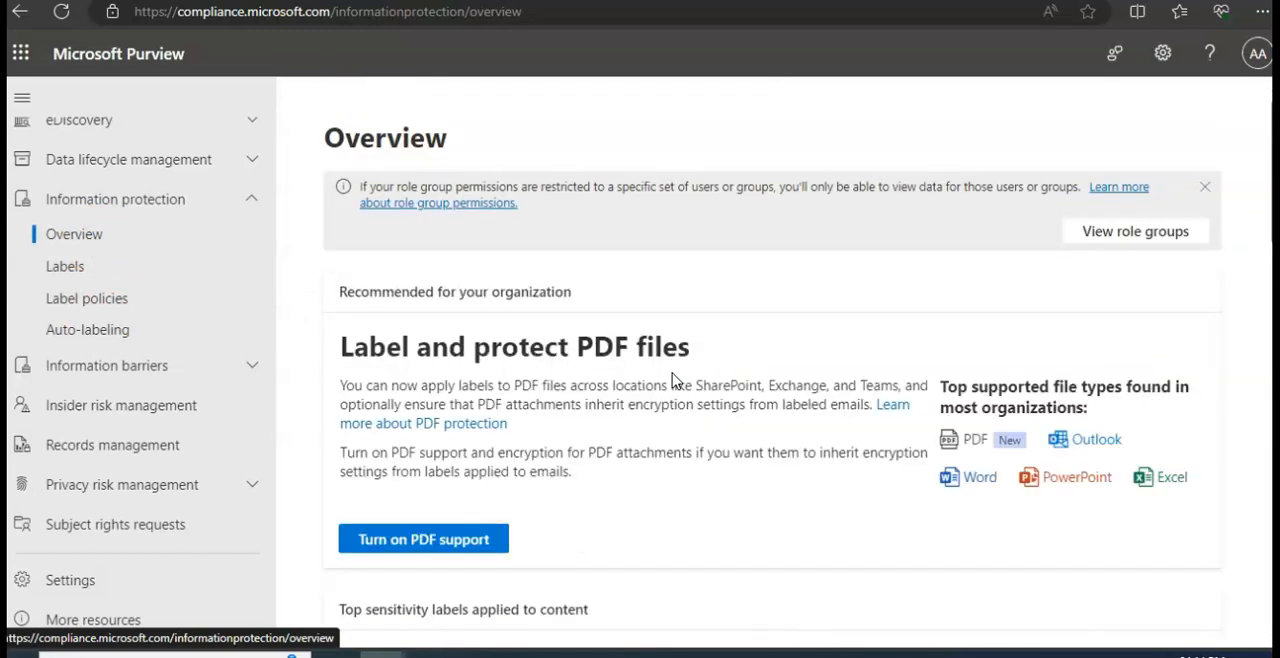
scroll(760, 400, down, 3)
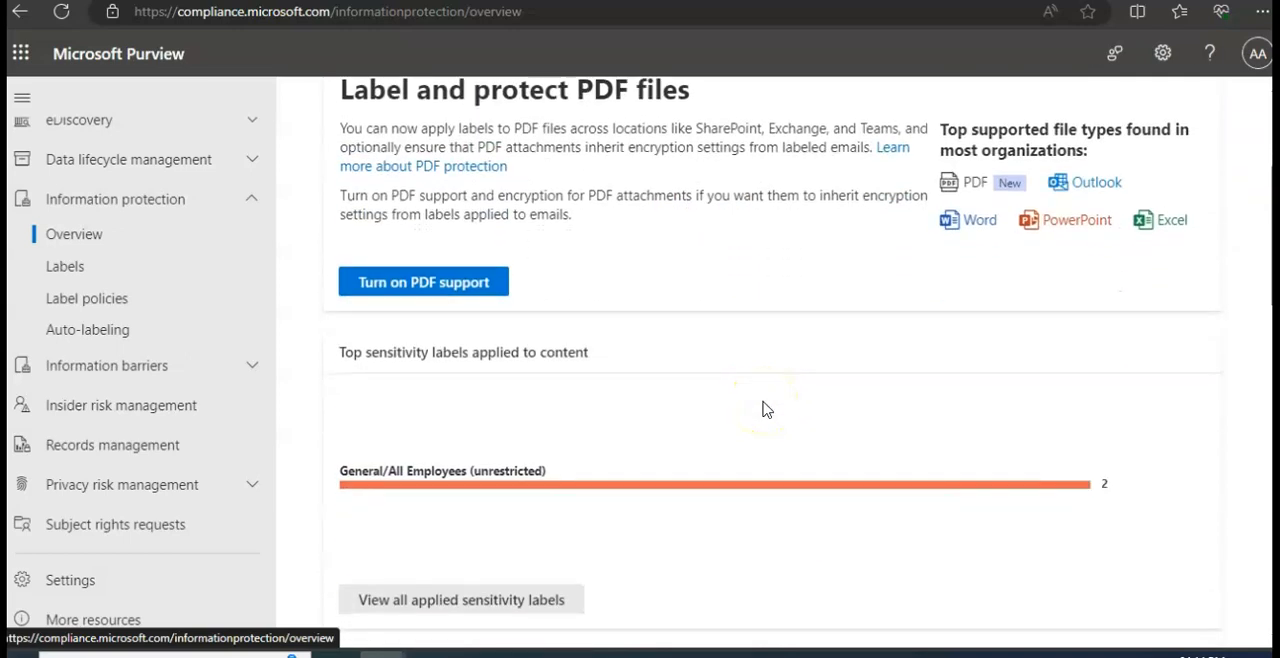
scroll(763, 409, down, 5)
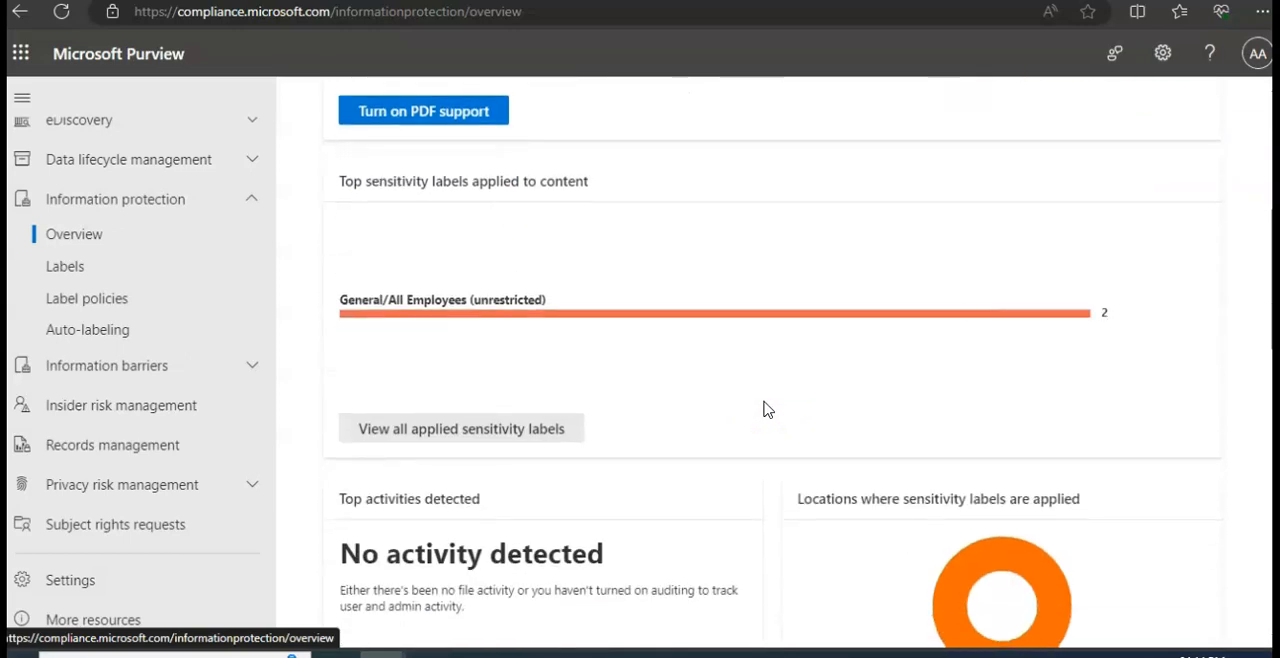
scroll(763, 409, down, 3)
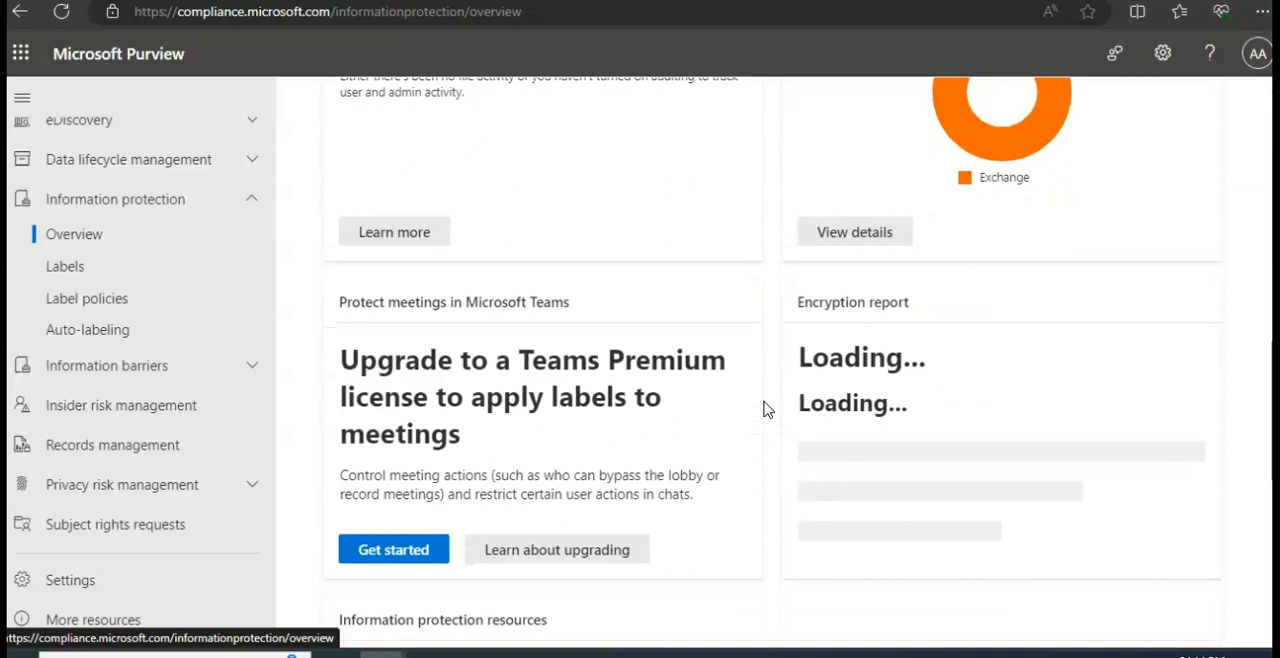
scroll(763, 409, down, 3)
scroll(763, 409, down, 3)
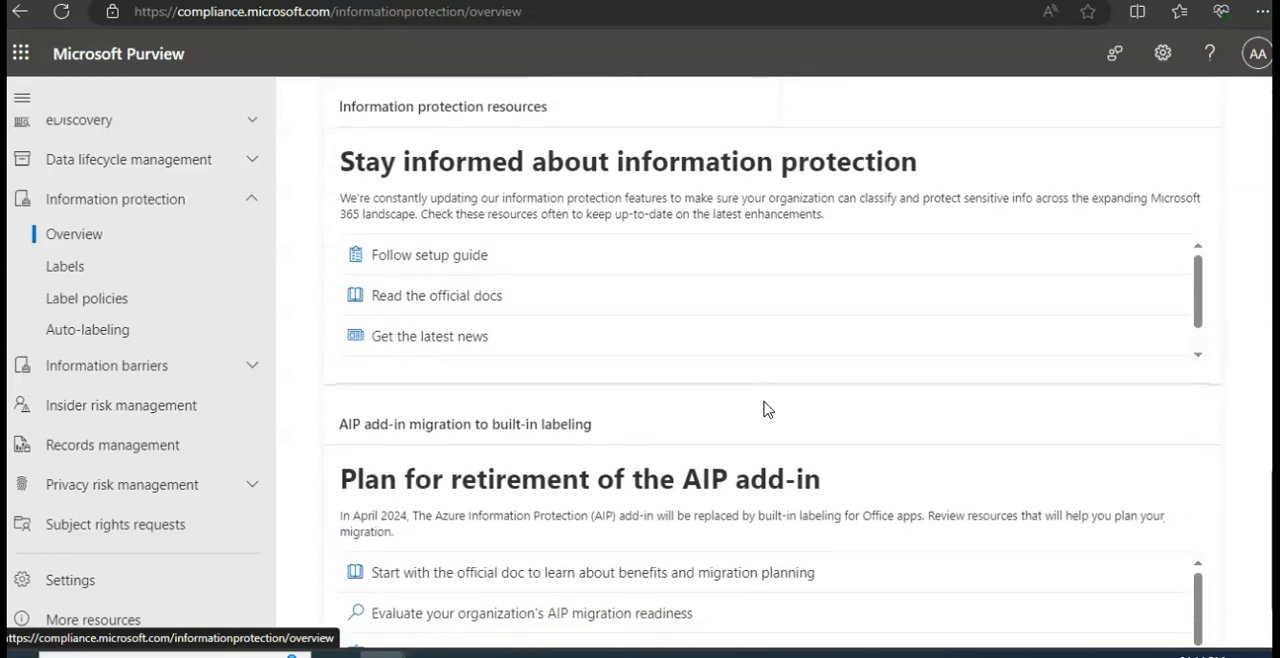
- Return to the Information protection Labels page and start creating a new sensitivity label
click(64, 268)
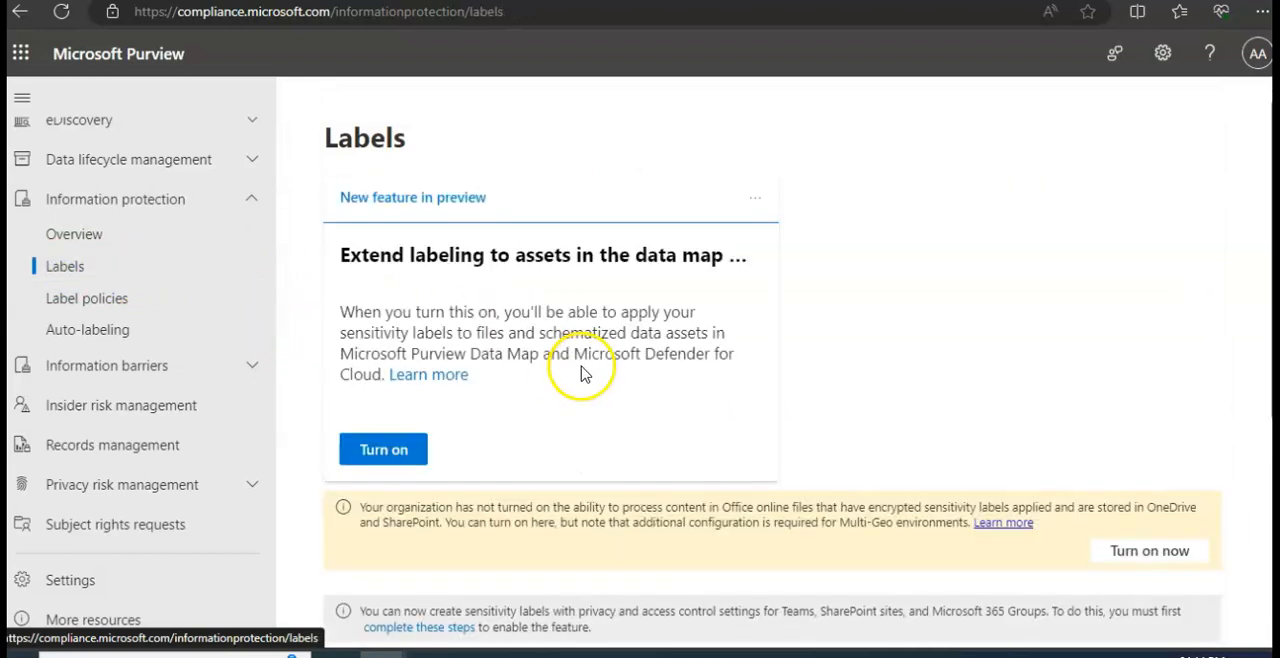
scroll(725, 410, down, 3)
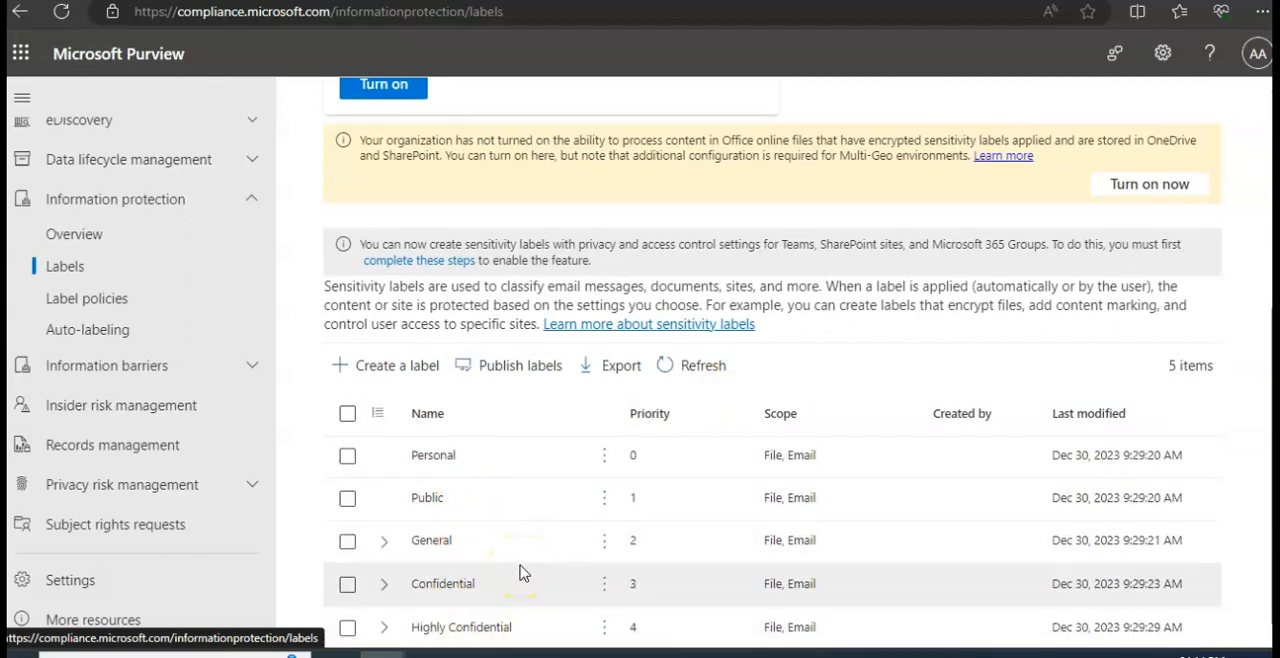
click(382, 367)
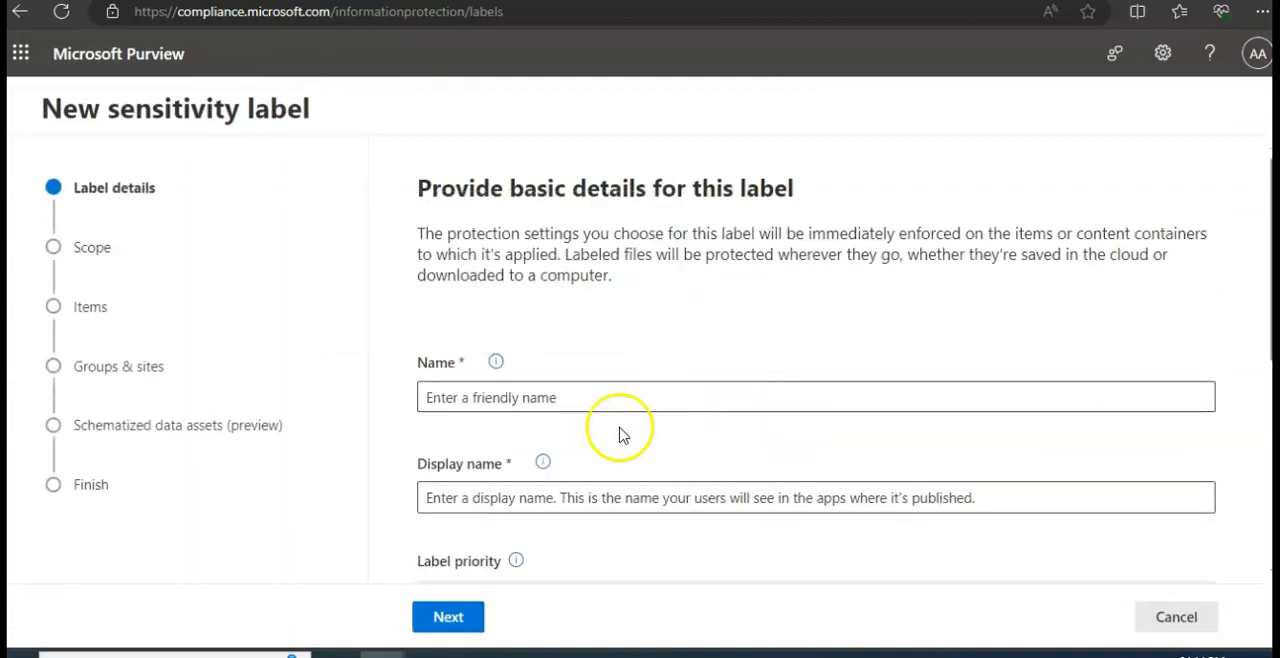
- Enter MYTESTLABEL1 as the name of the new sensitivity label
click(626, 400)
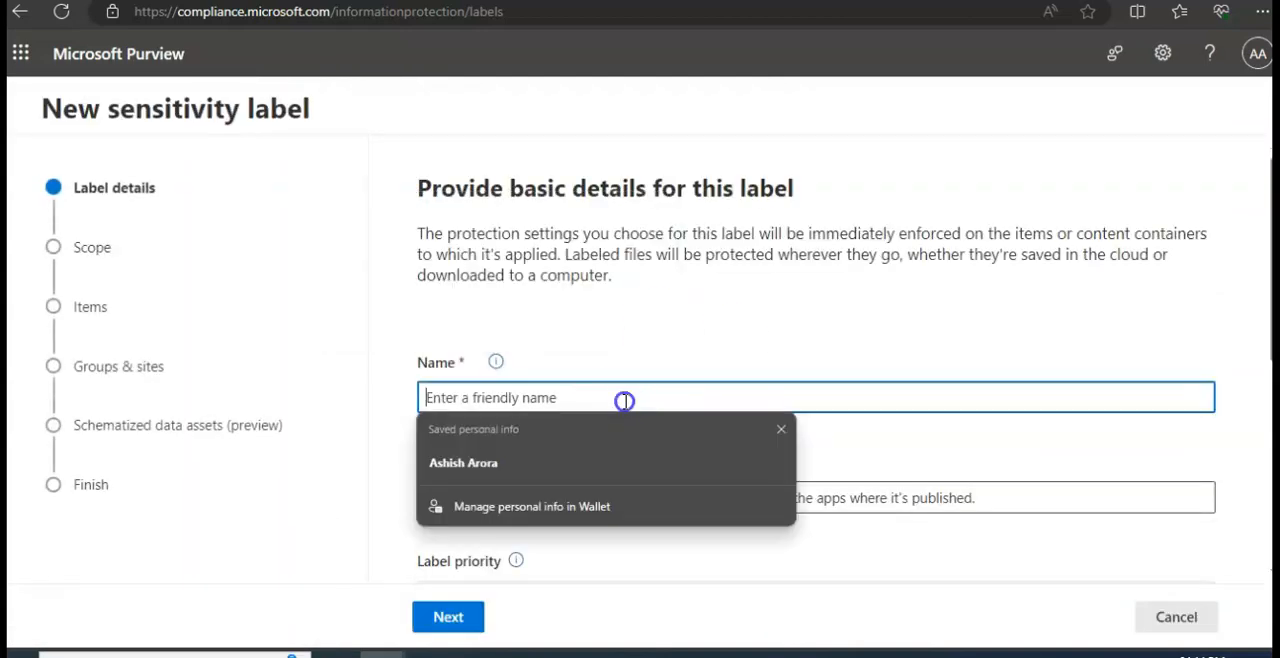
click(782, 431)
click(580, 397)
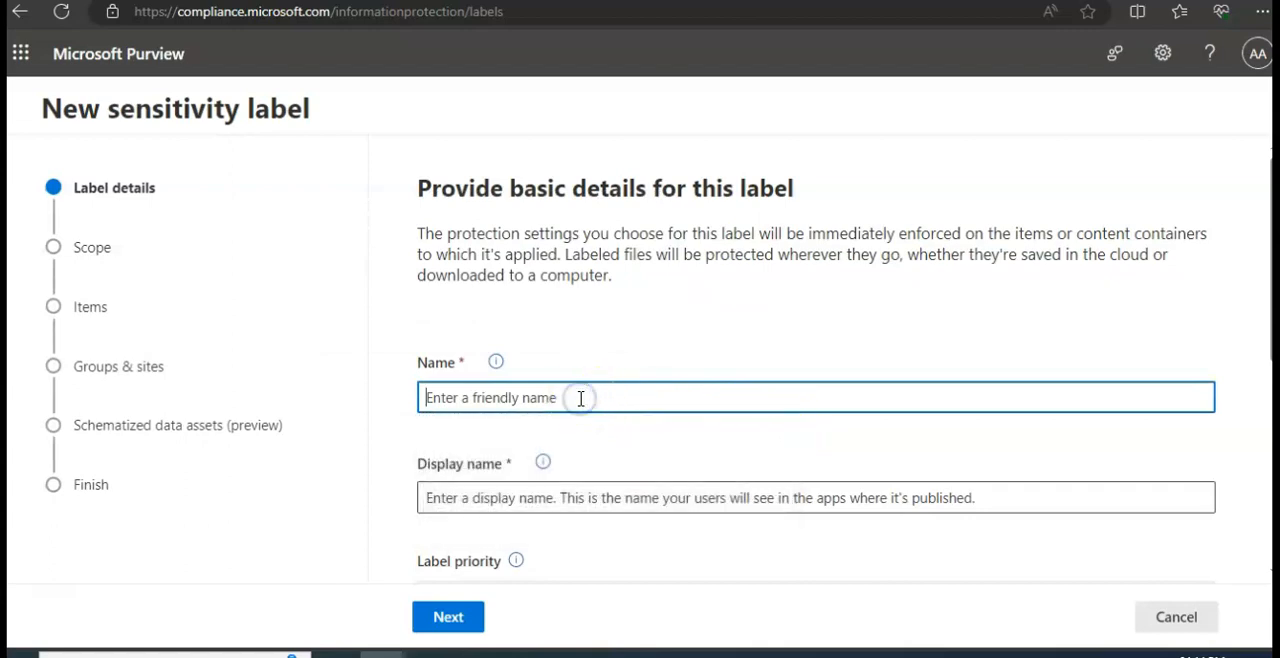
text(mYtES)
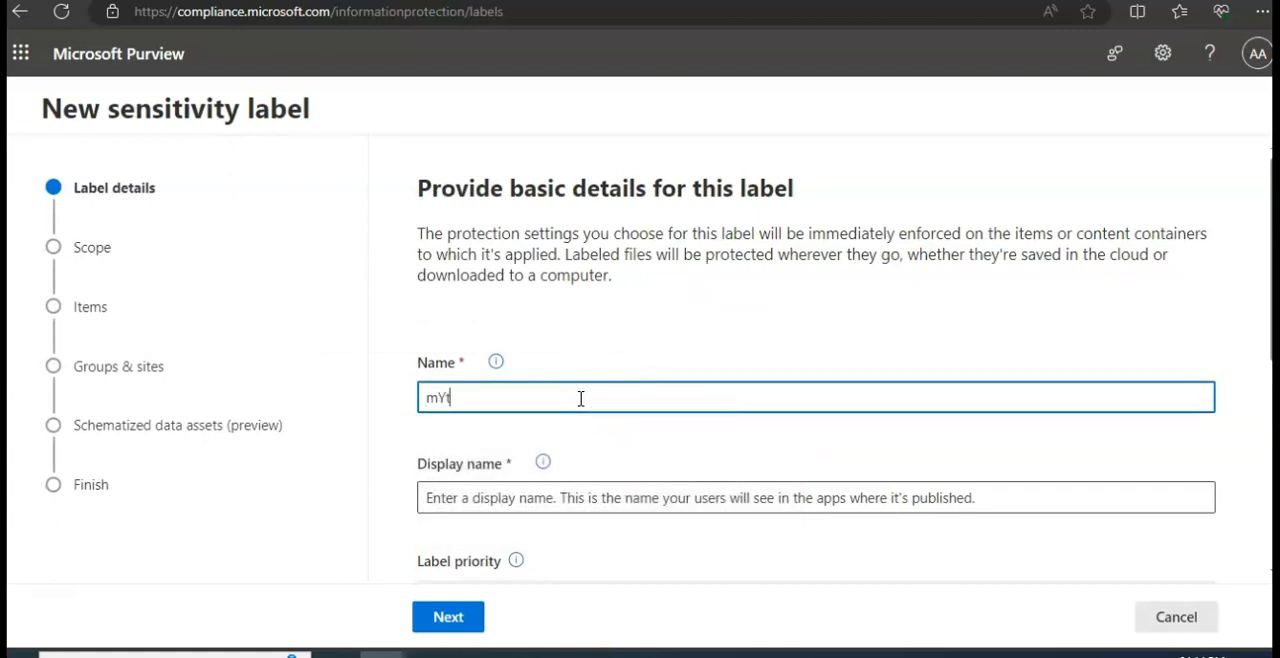
key(BackSpace)
key(BackSpace)
key(BackSpace)
key(BackSpace)
key(BackSpace)
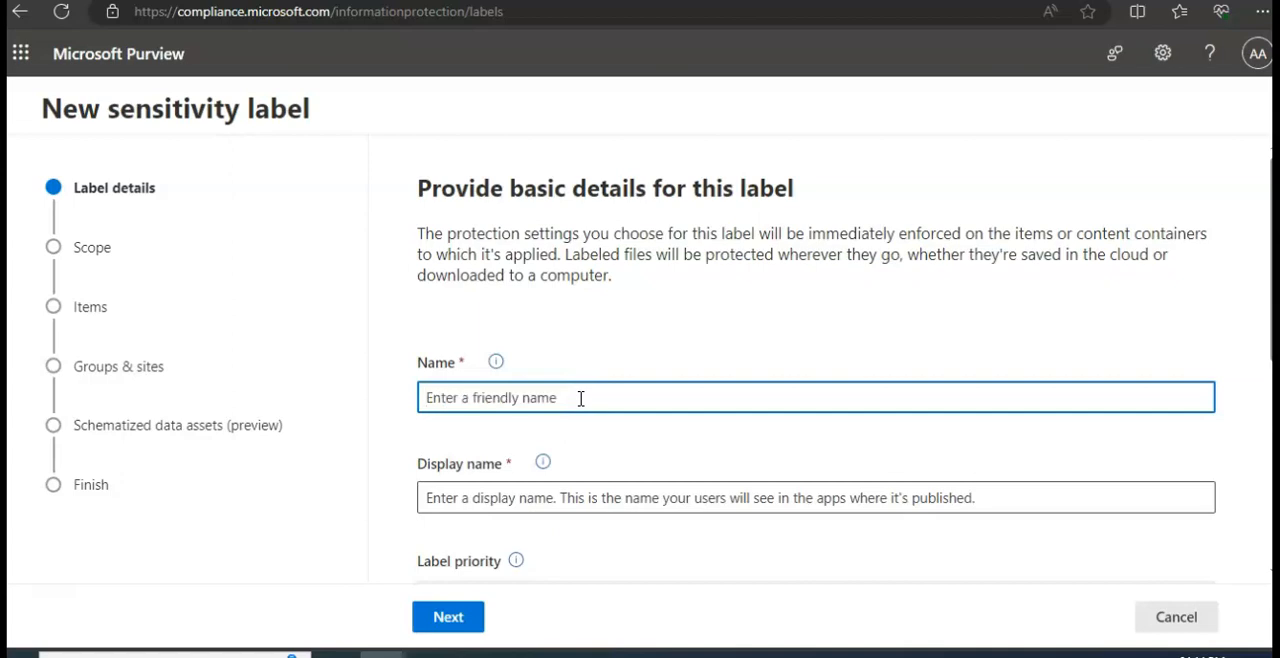
text(MYTESTLABEL1)
key(Tab)
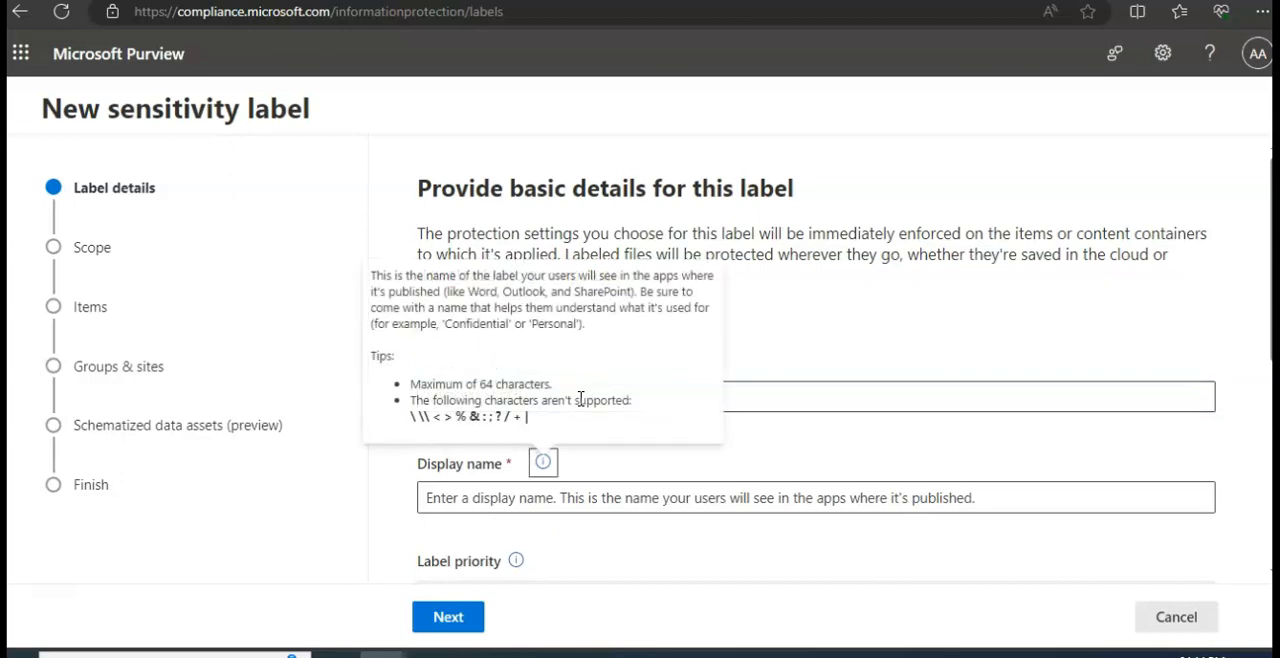
click(791, 395)
- Copy the label's name MYTESTLABEL1 into the display name and show the help note for that field
click(608, 490)
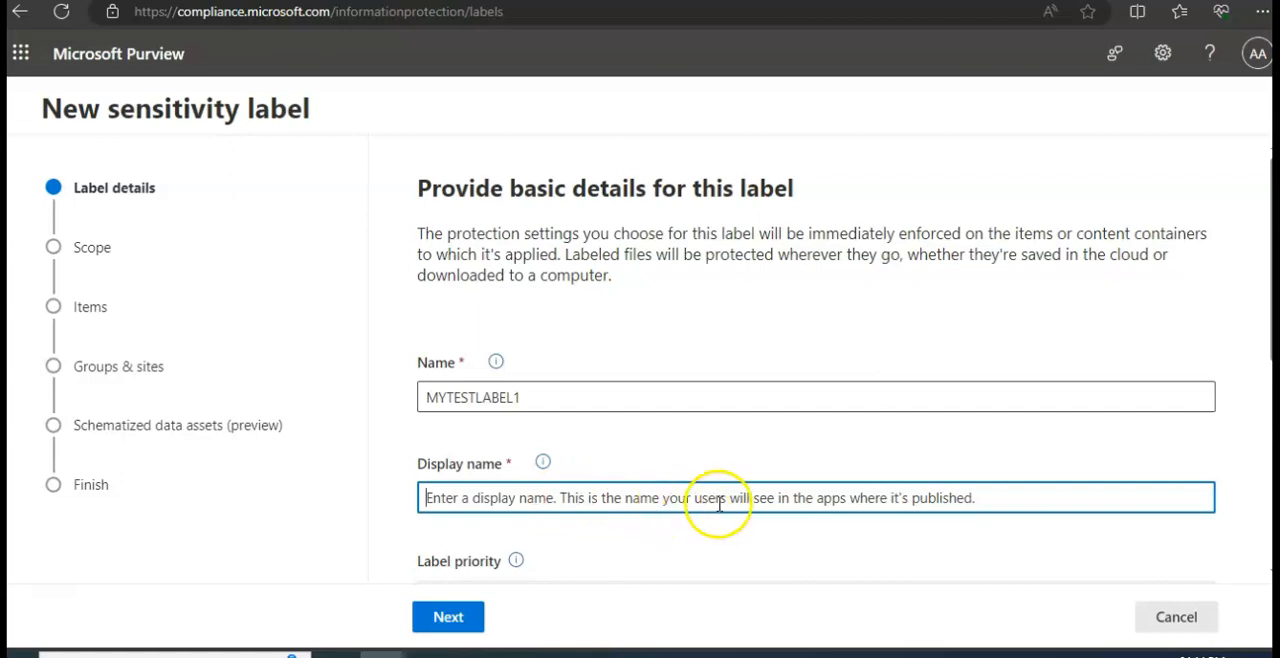
double_click(569, 404)
key(ctrl+c)
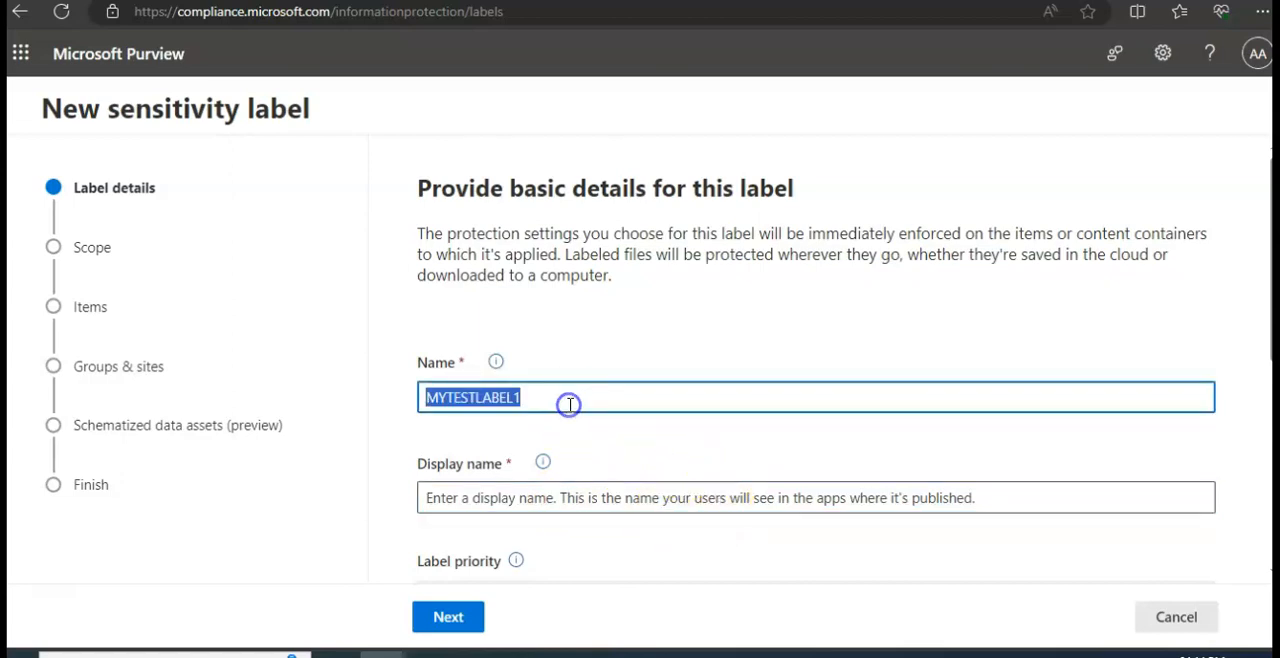
click(560, 494)
key(ctrl+v)
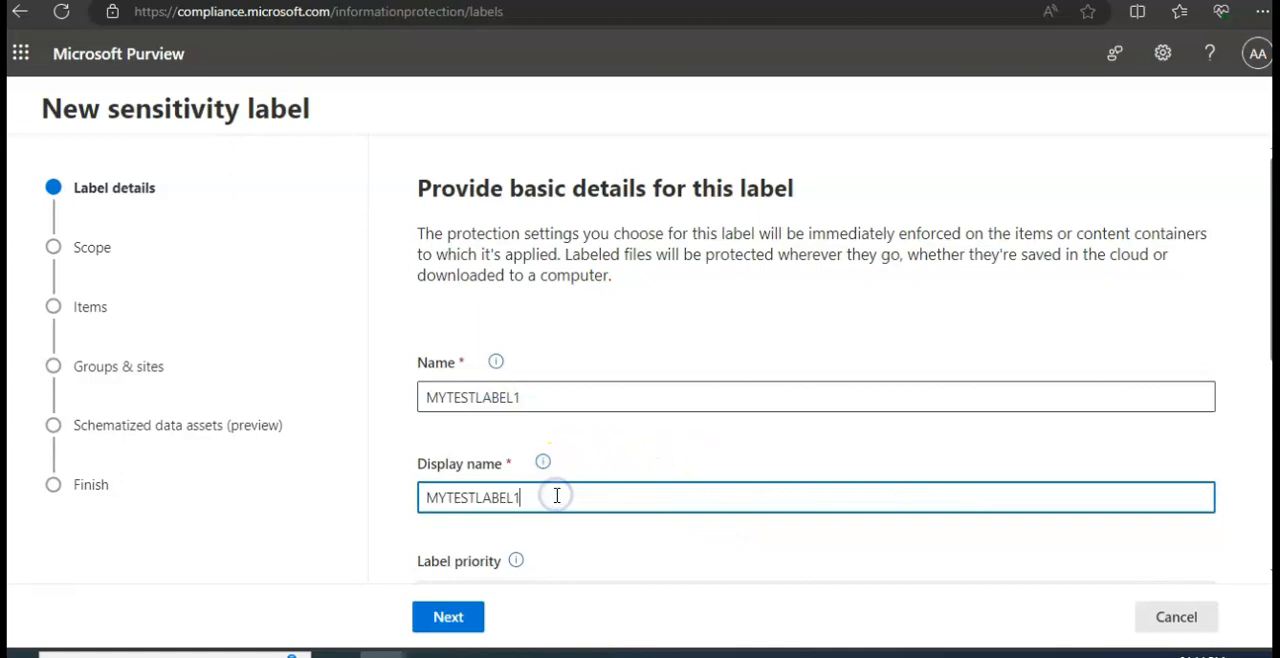
click(542, 462)
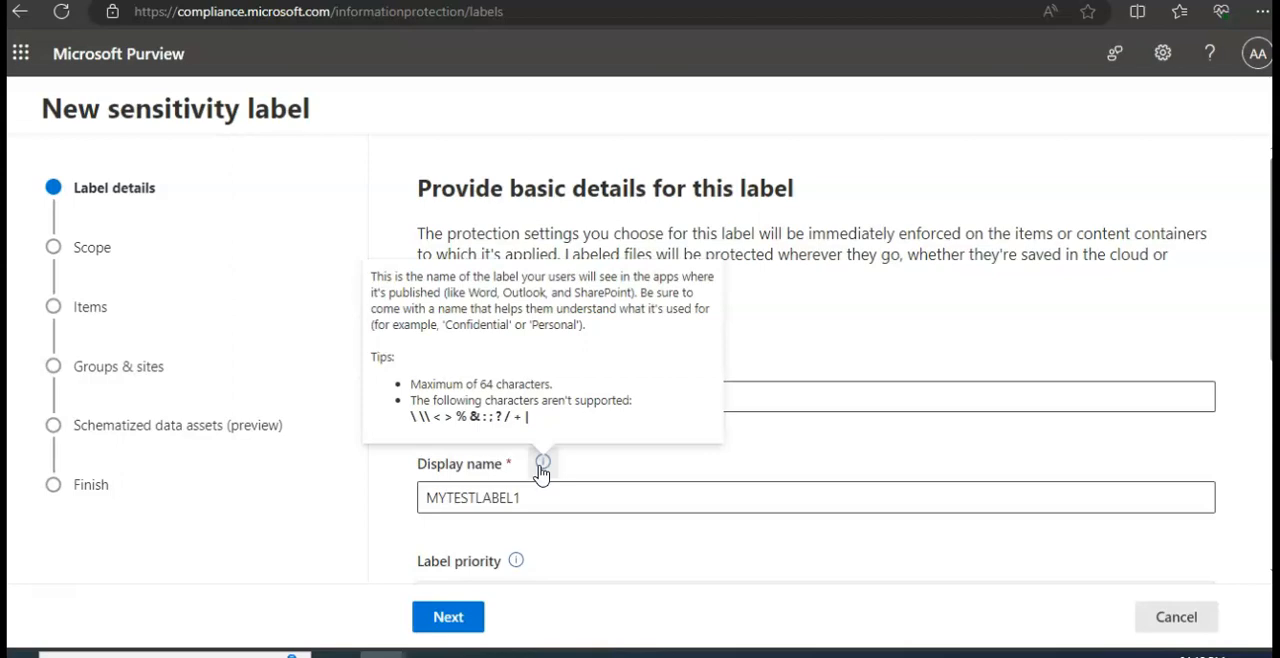
- Enter CREATIONDATE as the label's description for users
scroll(640, 505, down, 1)
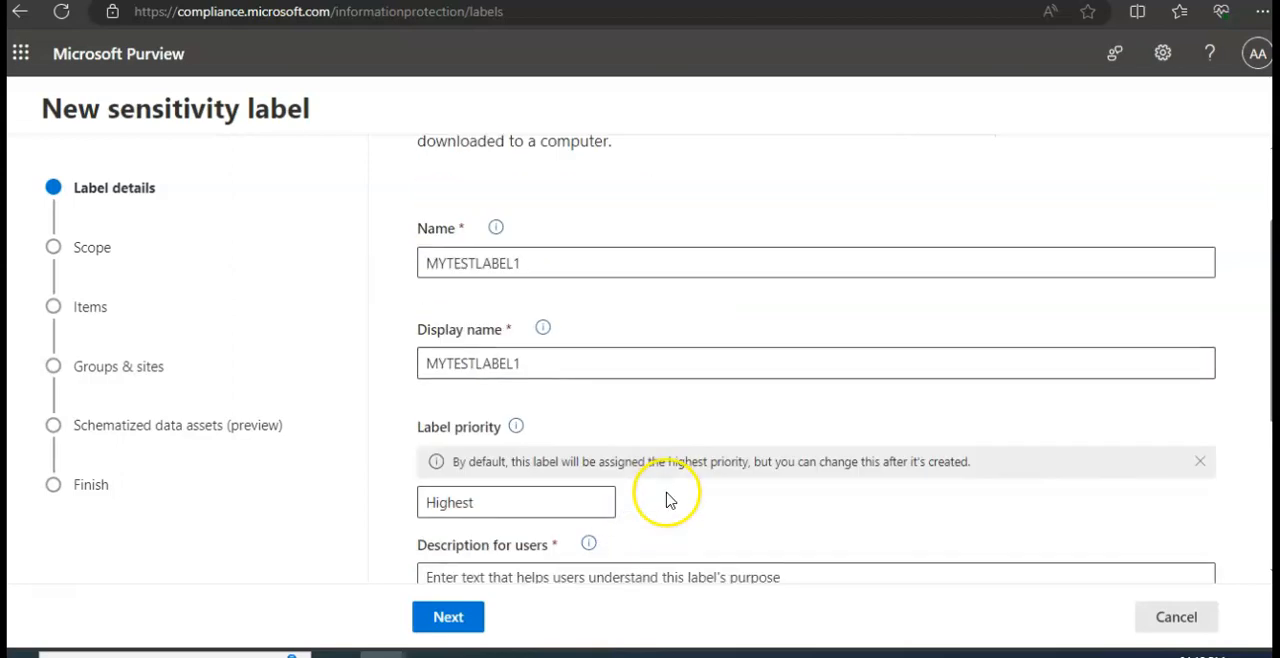
scroll(771, 420, down, 1)
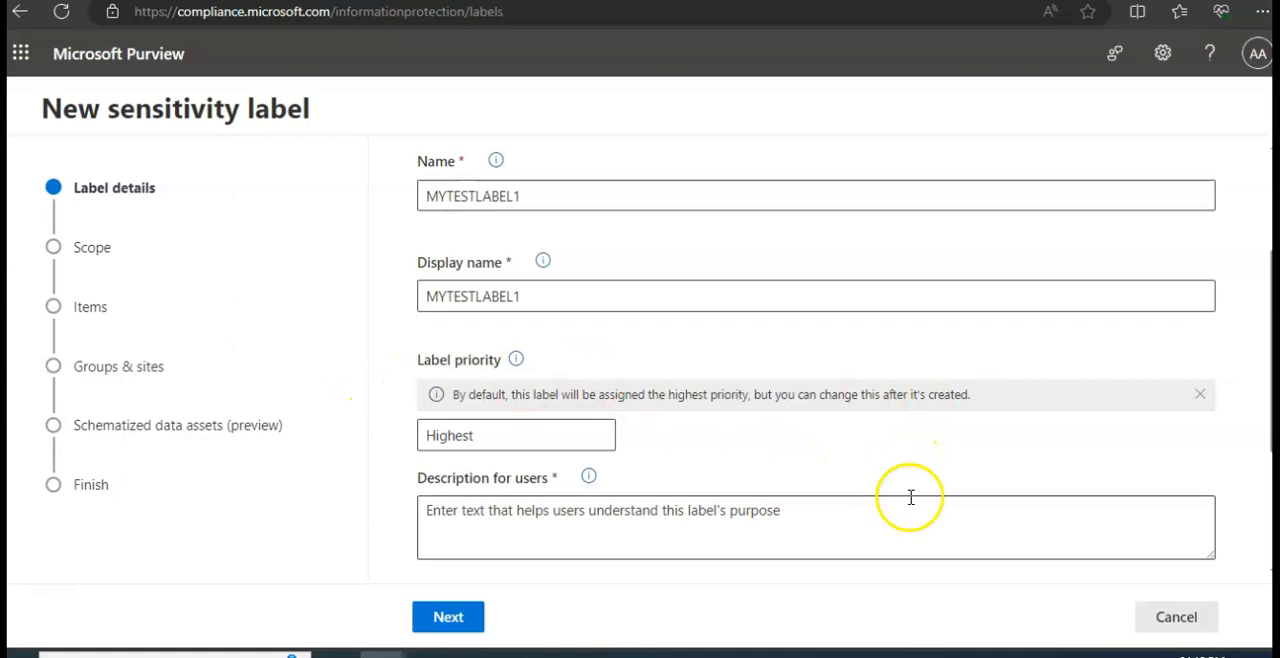
click(526, 514)
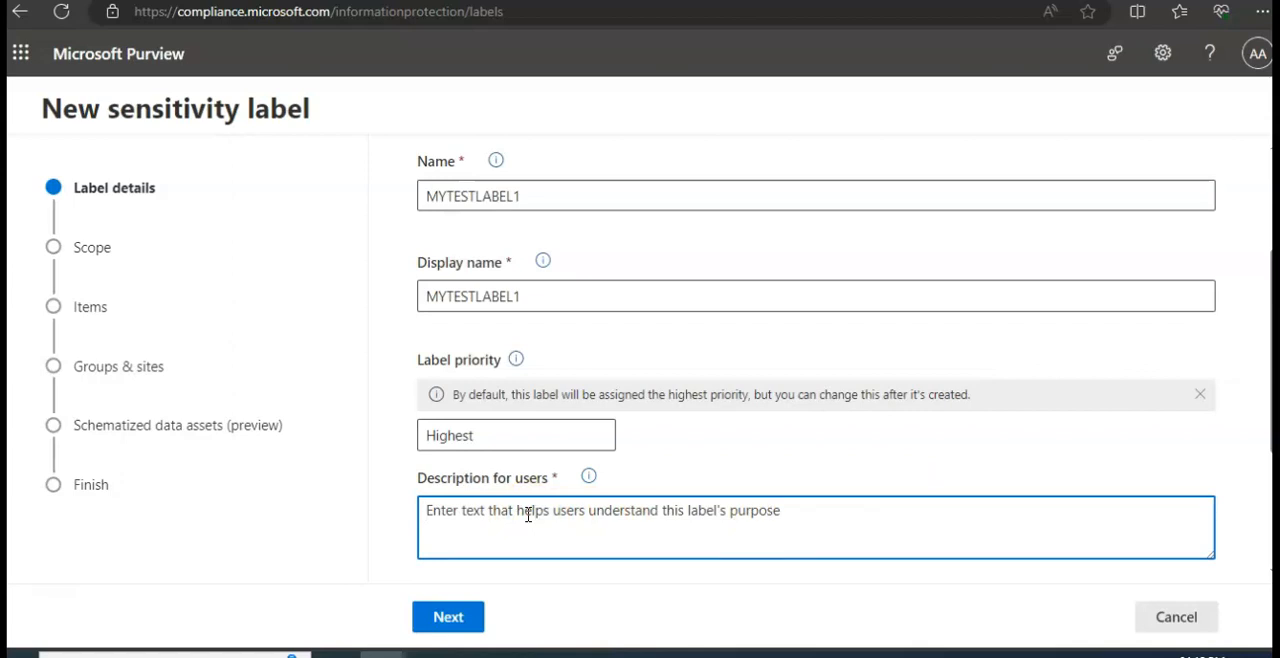
text(CREATIONDATE)
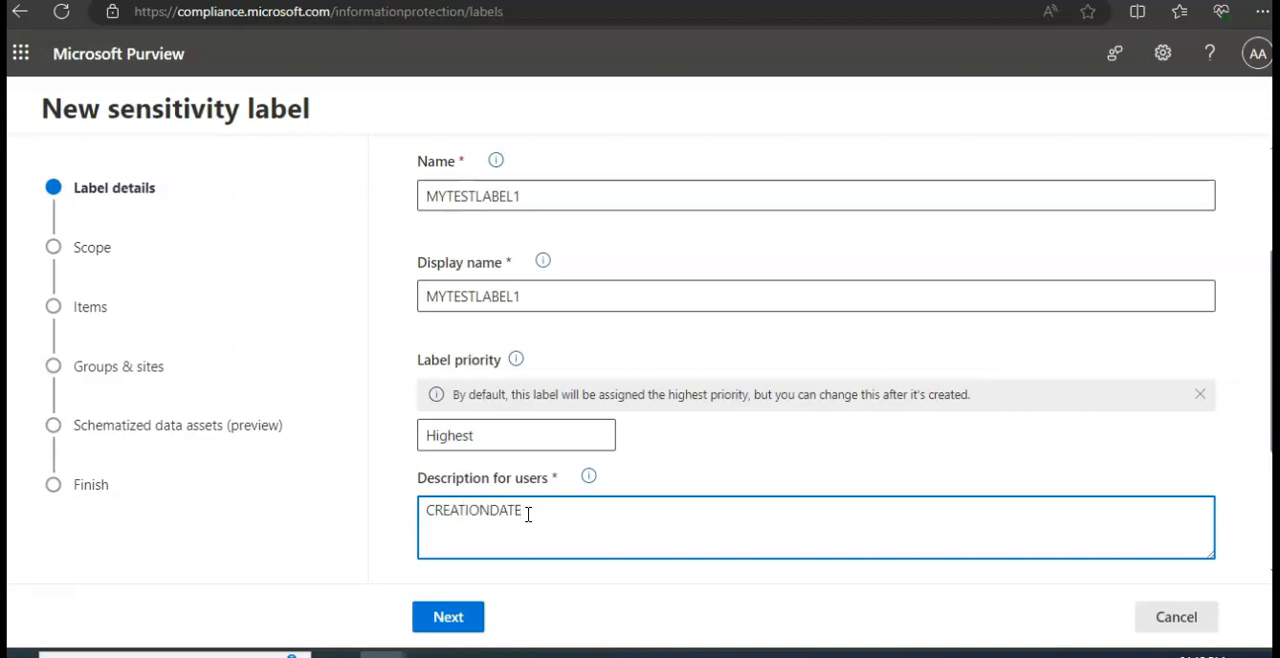
- Accept the label details, continue to the scope definition and try to include Groups & sites in the scope
click(456, 612)
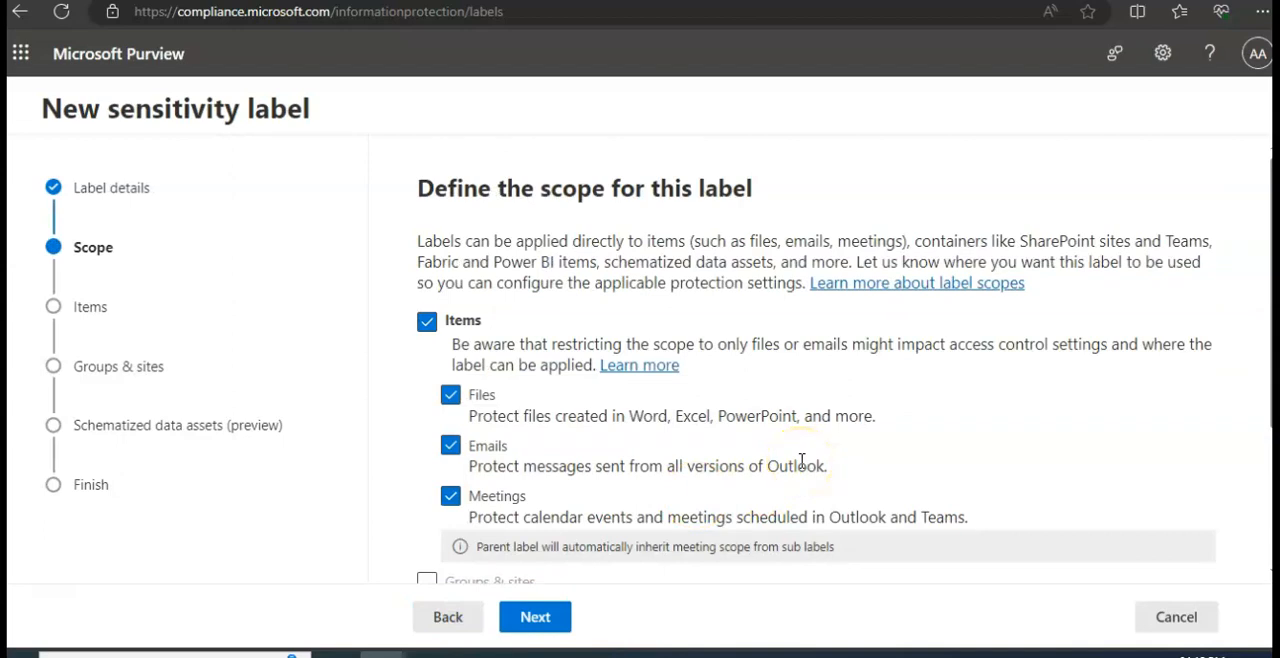
scroll(801, 461, down, 2)
scroll(806, 463, up, 1)
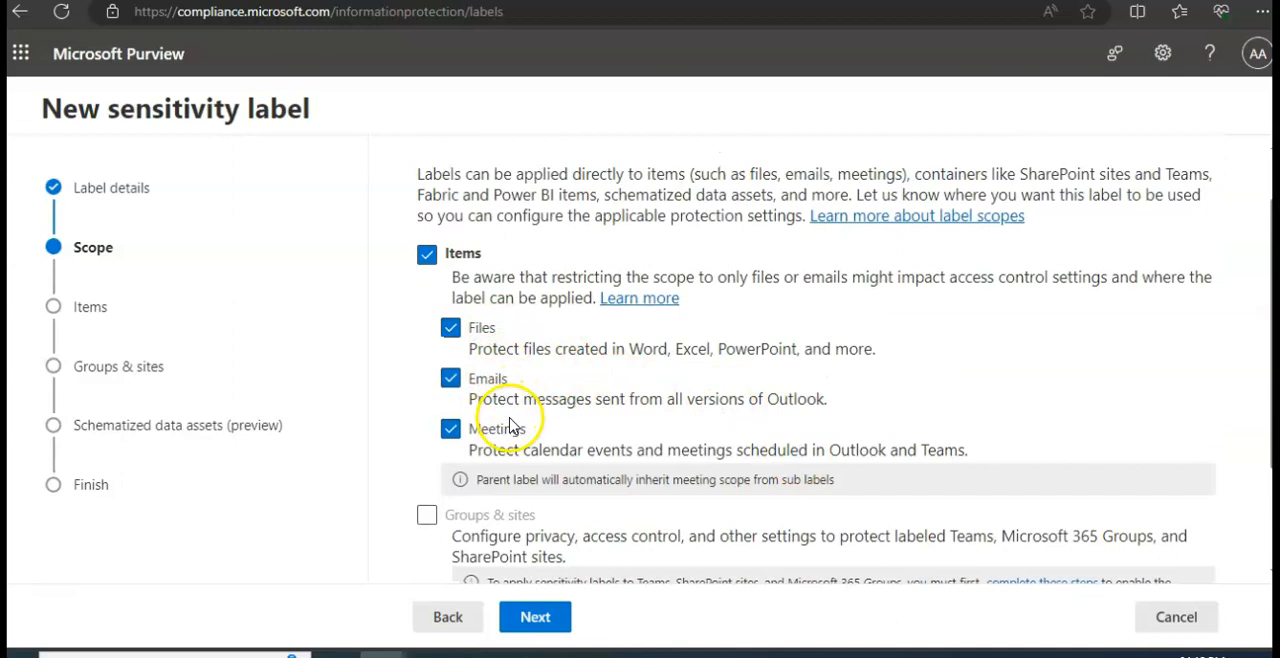
scroll(600, 440, down, 2)
click(427, 384)
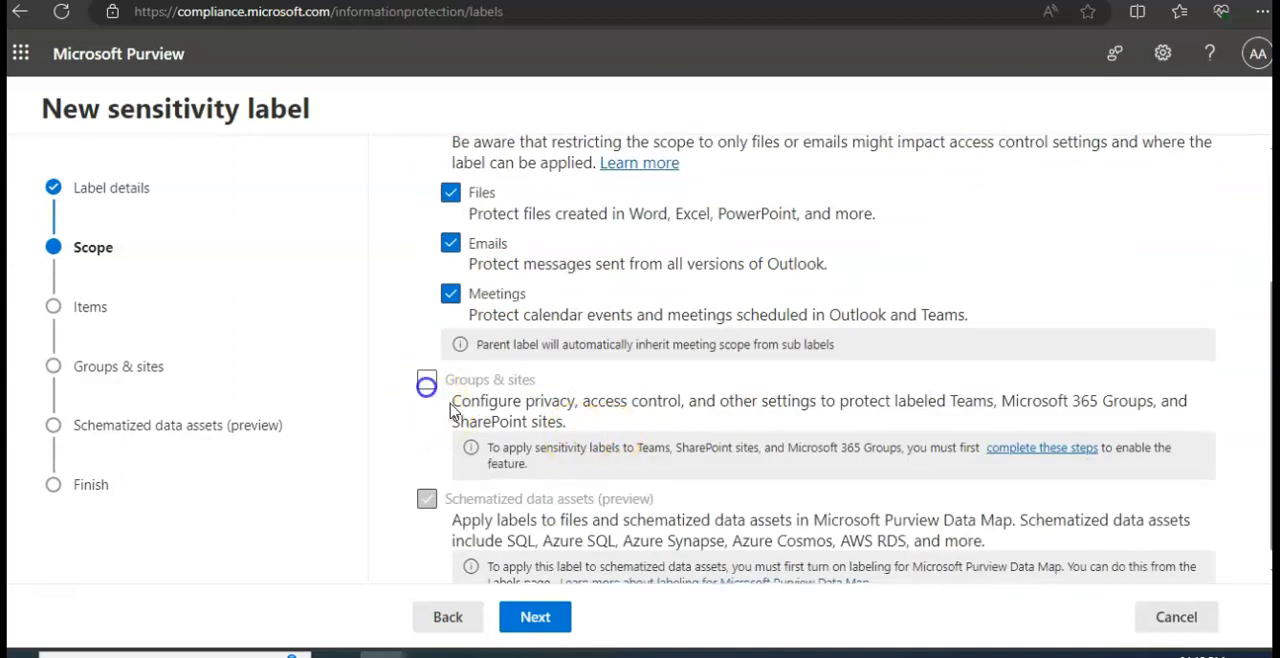
click(423, 381)
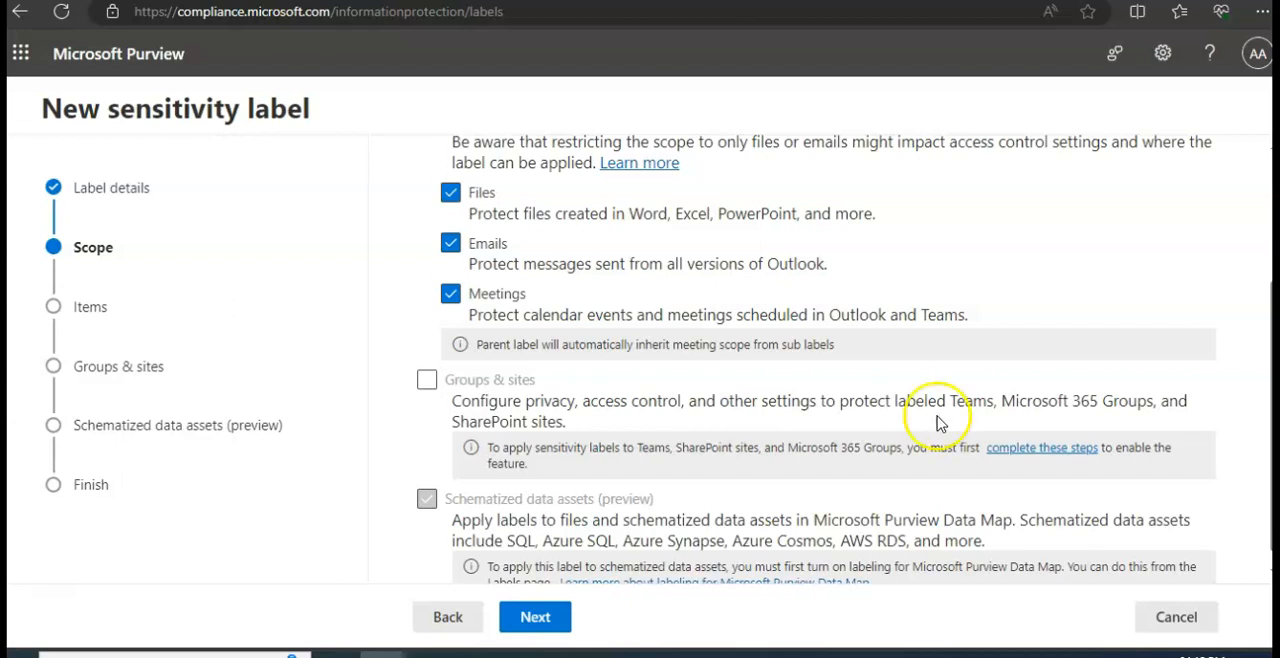
- Try the label's scope without Meetings and Emails, and include both of them again
scroll(940, 421, down, 1)
click(451, 345)
click(450, 295)
scroll(790, 415, down, 1)
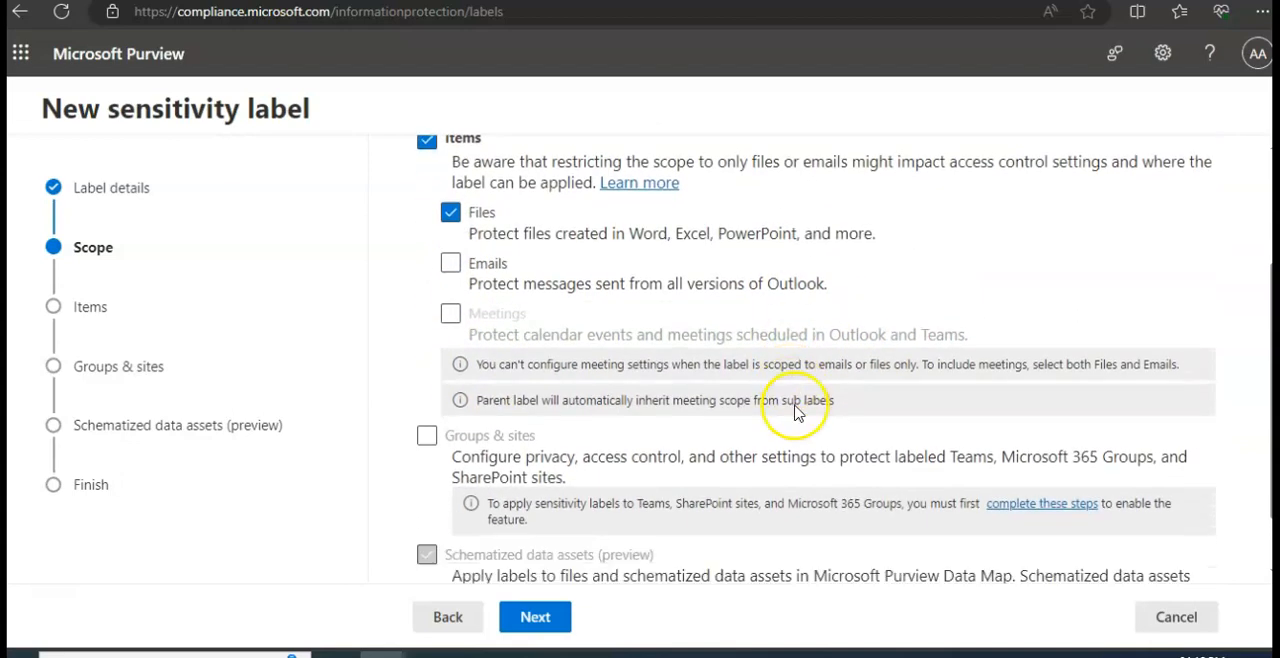
scroll(790, 410, up, 2)
click(450, 362)
click(450, 413)
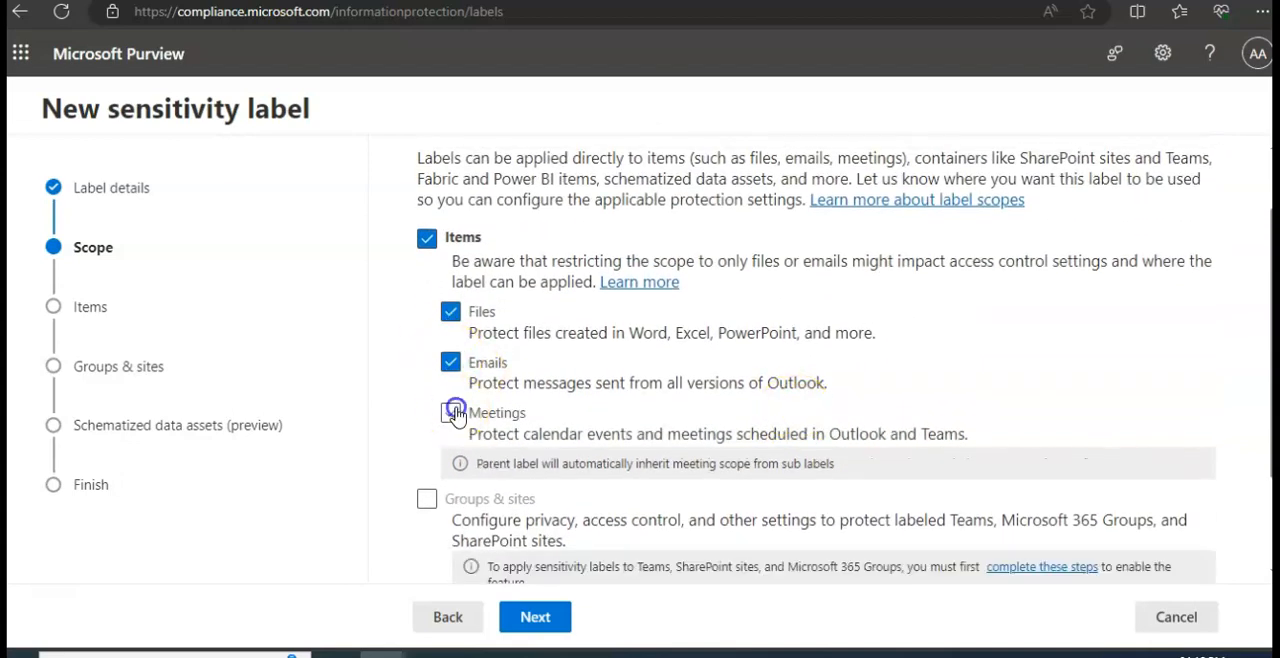
scroll(641, 428, down, 2)
scroll(641, 428, up, 1)
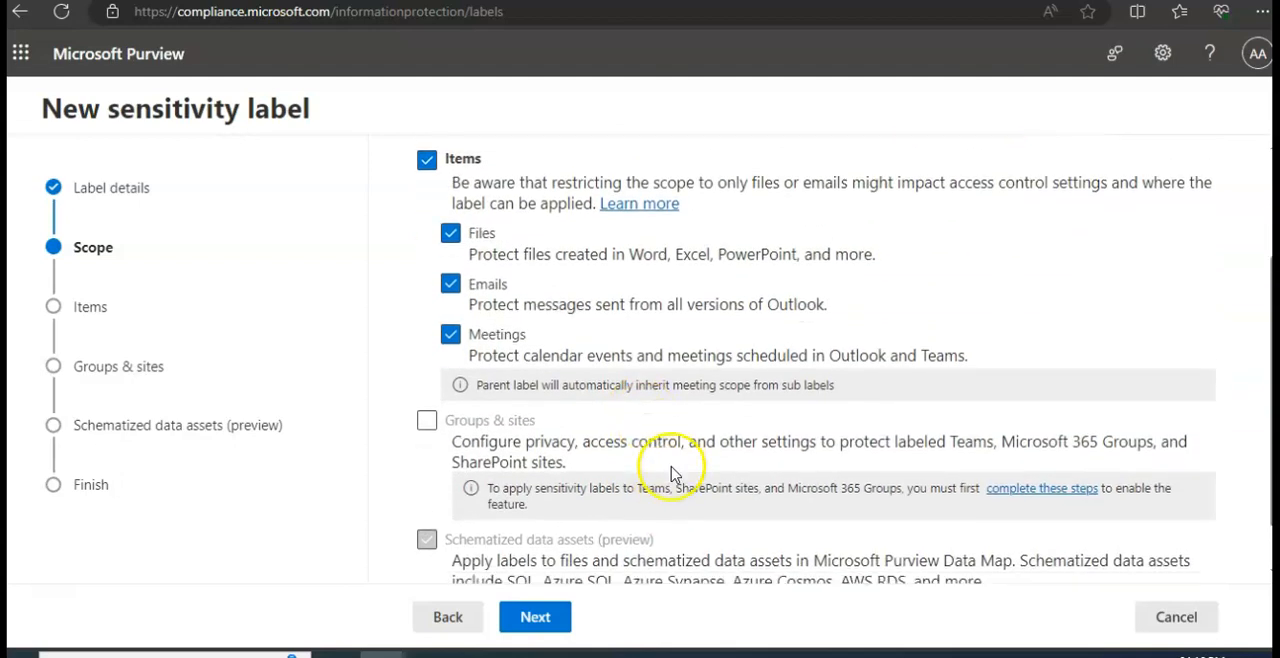
- Accept the scope of files, emails and meetings, and enable Apply or remove encryption and Apply content marking for labeled items
scroll(674, 469, down, 1)
click(536, 612)
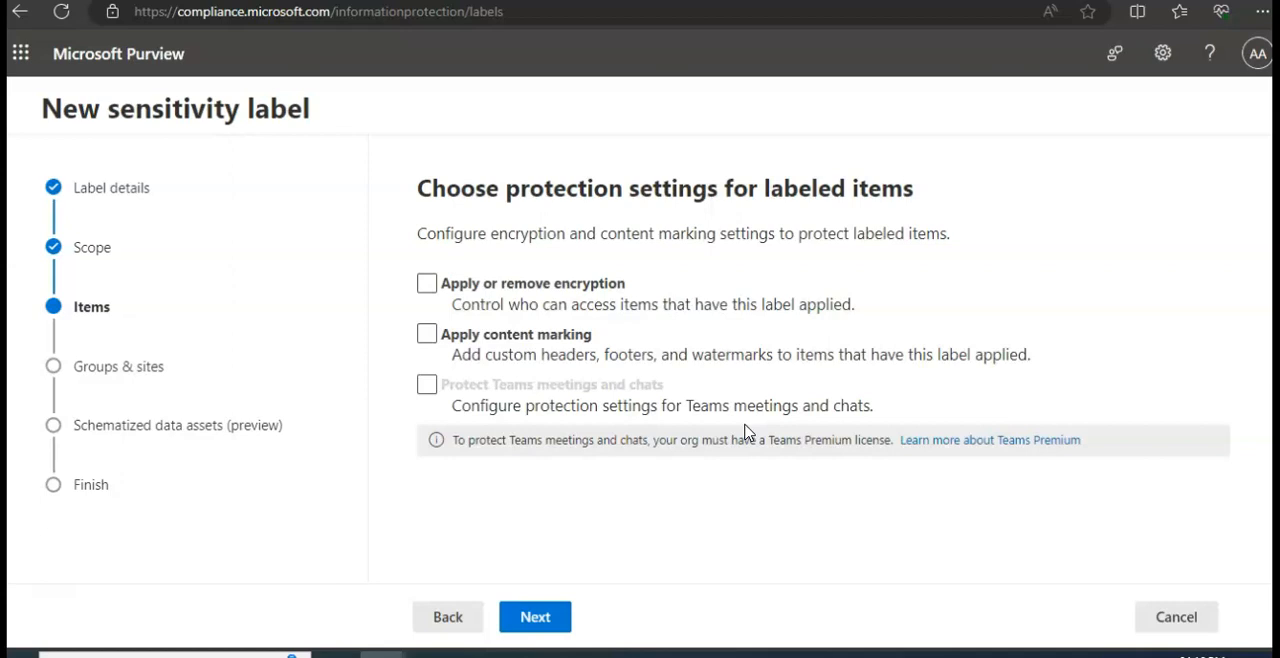
click(549, 235)
click(427, 284)
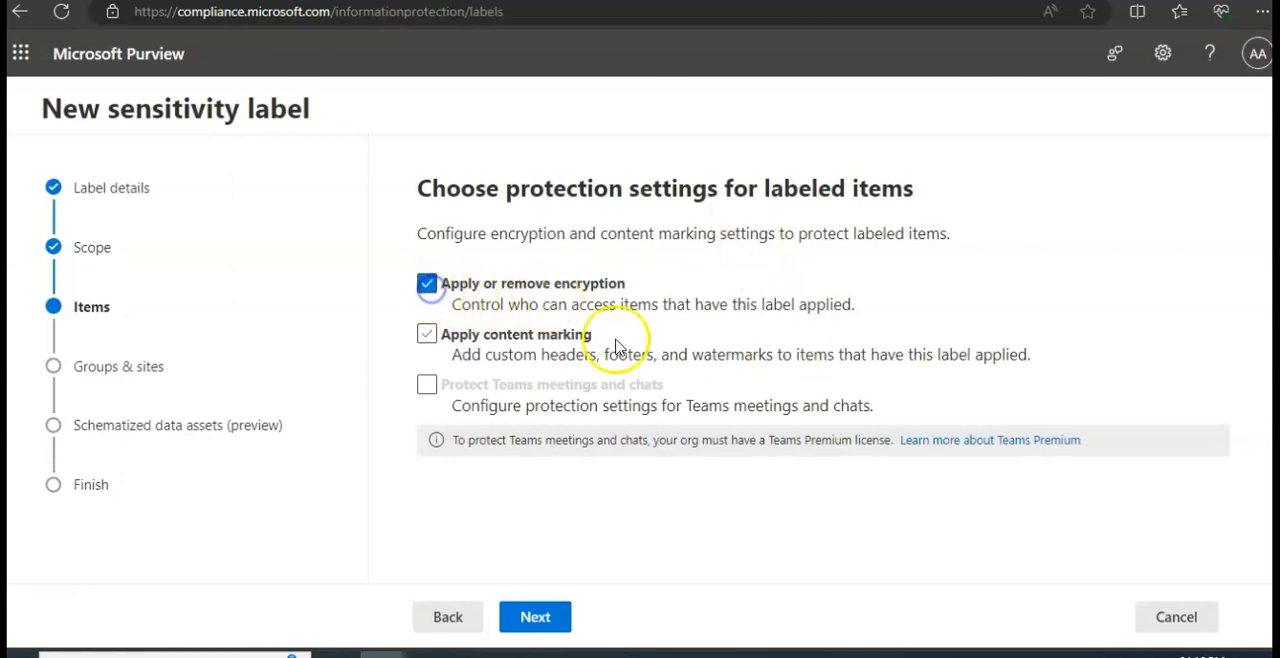
drag(618, 304, 772, 318)
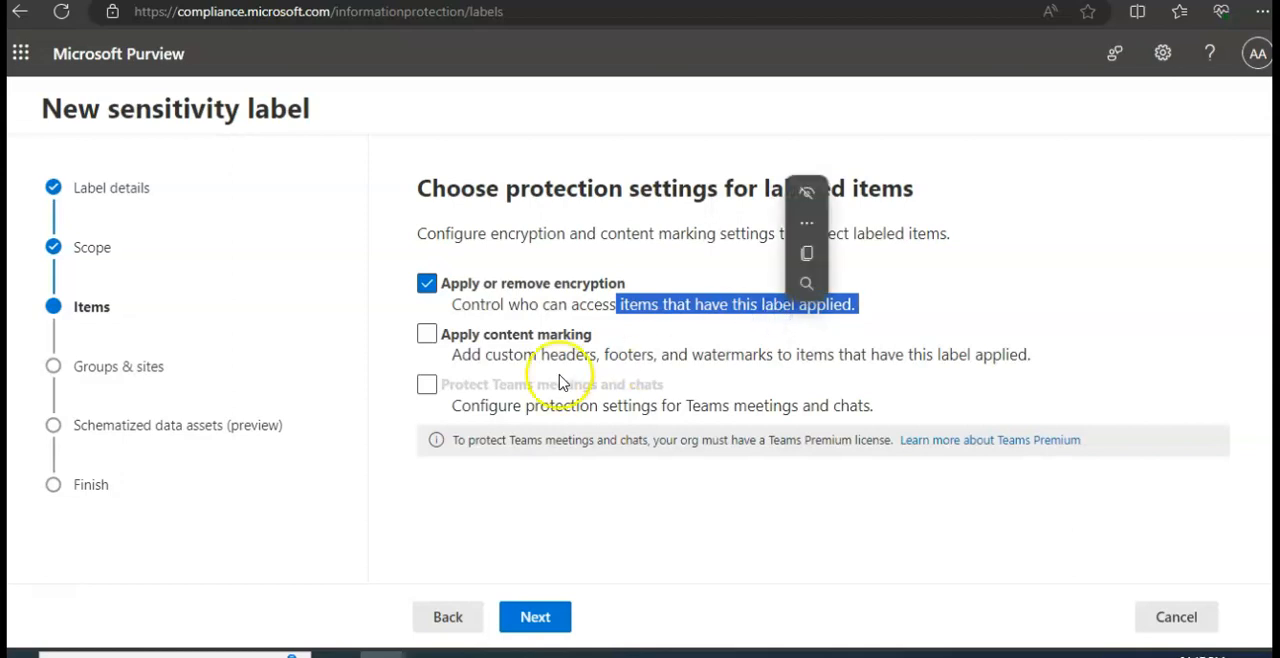
click(426, 335)
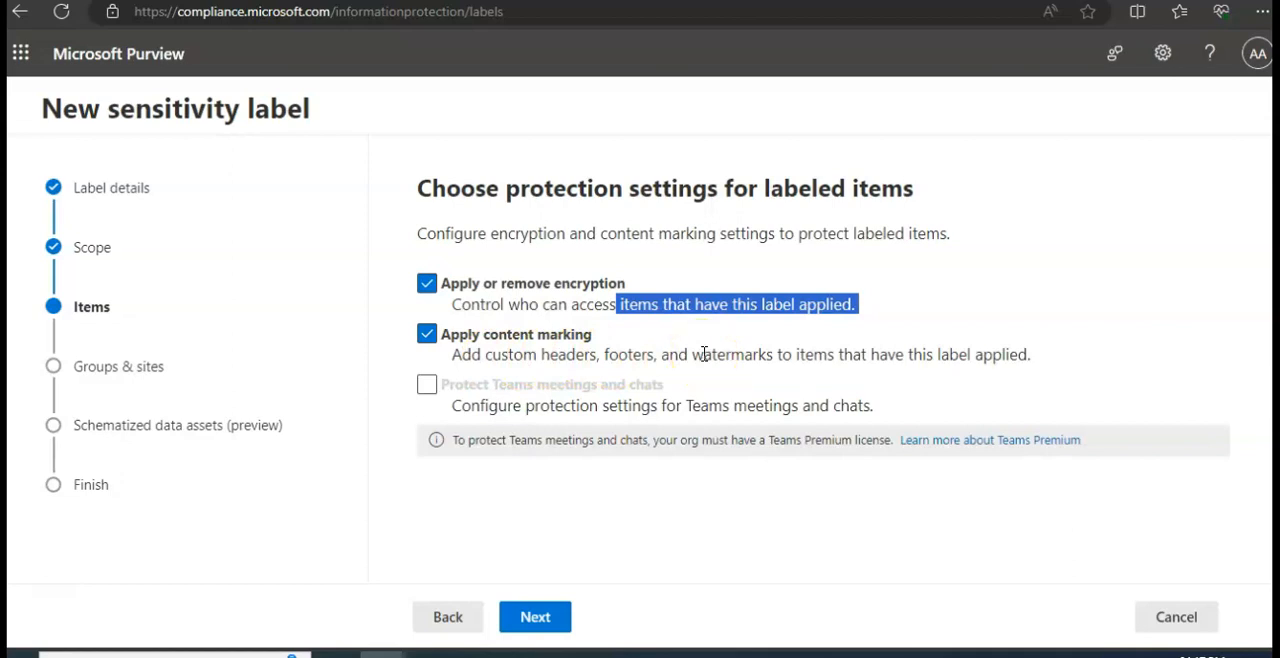
- Try to enable protection for Teams meetings and chats, and continue to the encryption settings
click(436, 447)
click(426, 386)
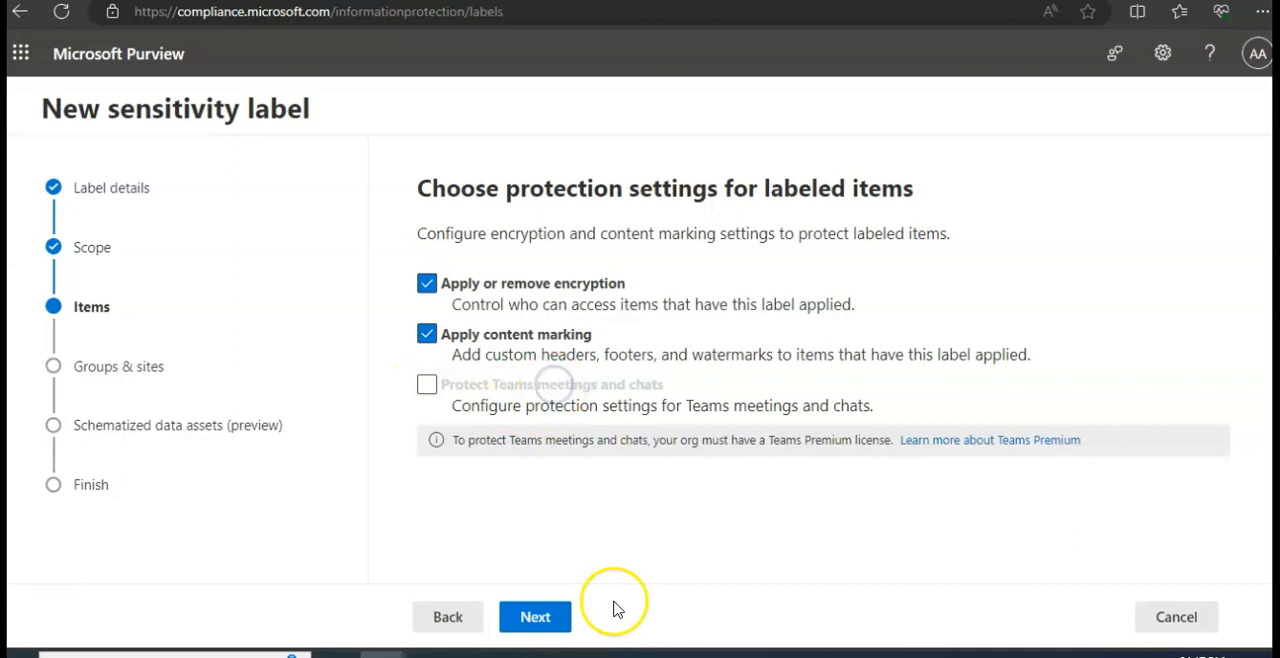
click(538, 630)
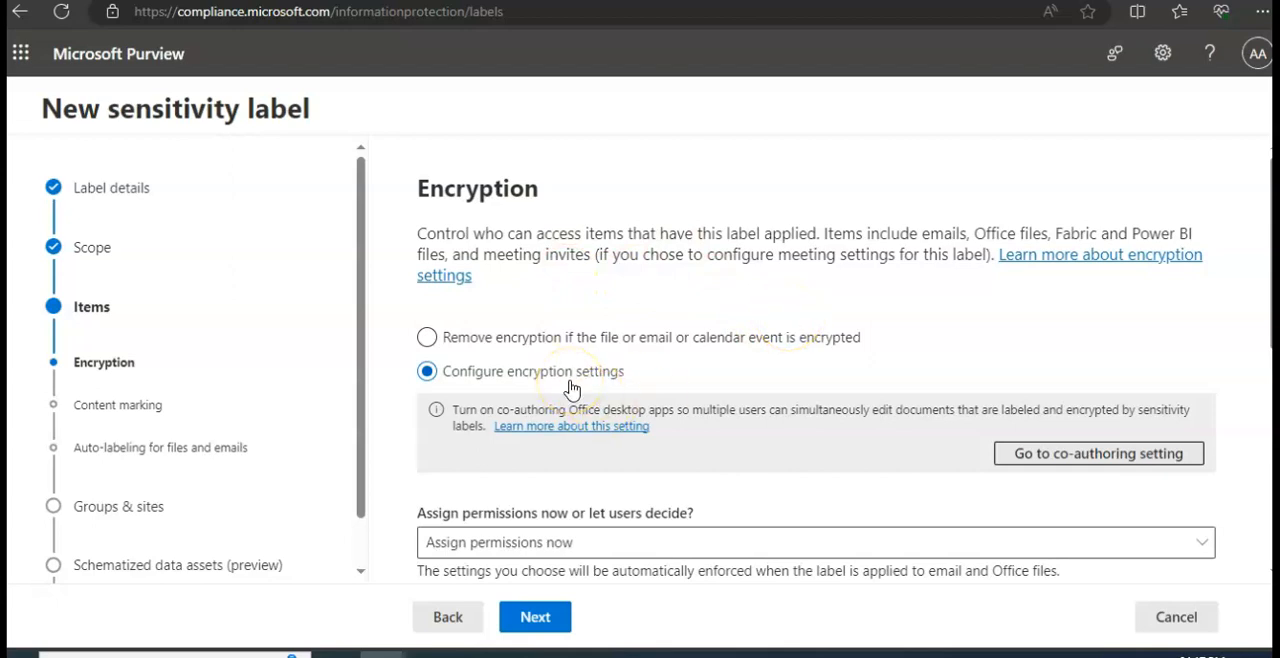
- Examine the encryption options for assigning permissions, content access expiry and offline access
scroll(783, 372, down, 2)
scroll(785, 378, up, 2)
scroll(843, 363, down, 4)
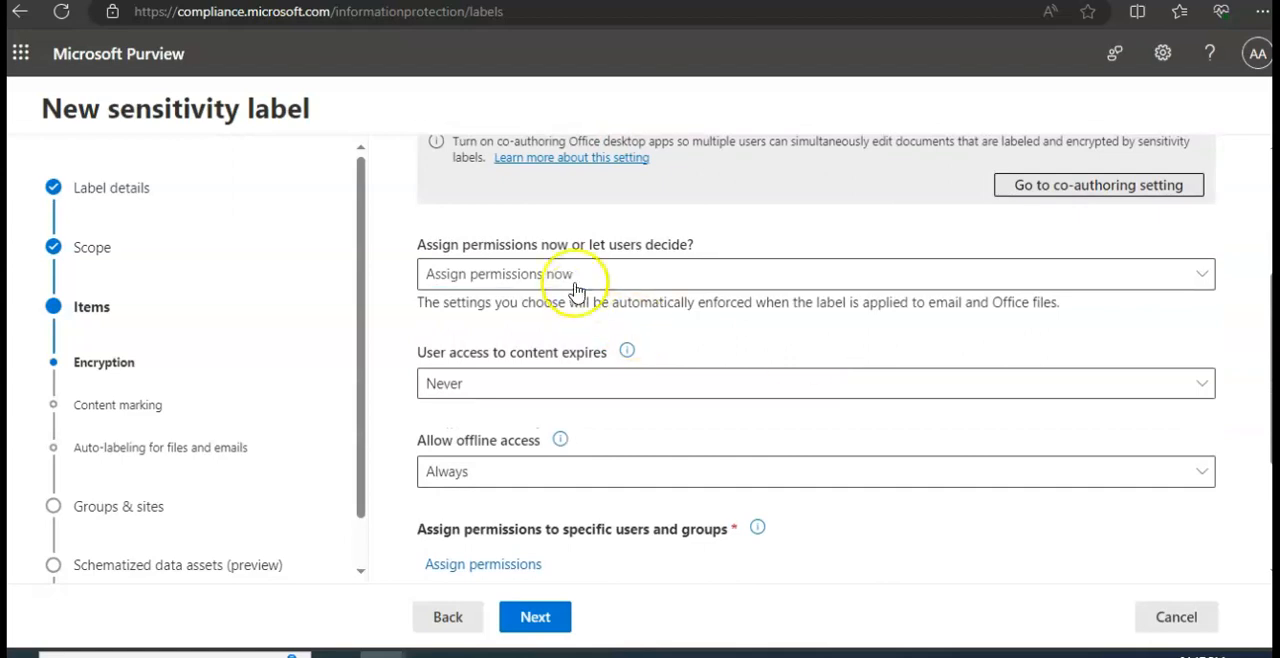
click(571, 275)
click(823, 243)
scroll(823, 243, down, 2)
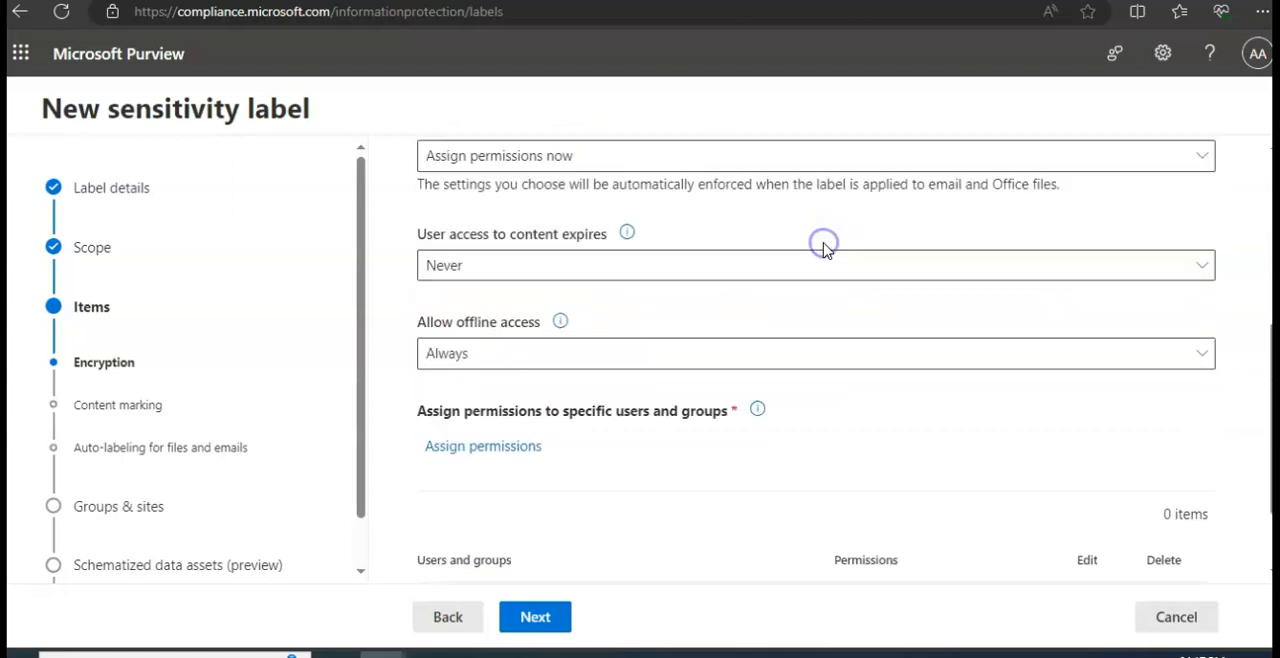
scroll(850, 278, up, 3)
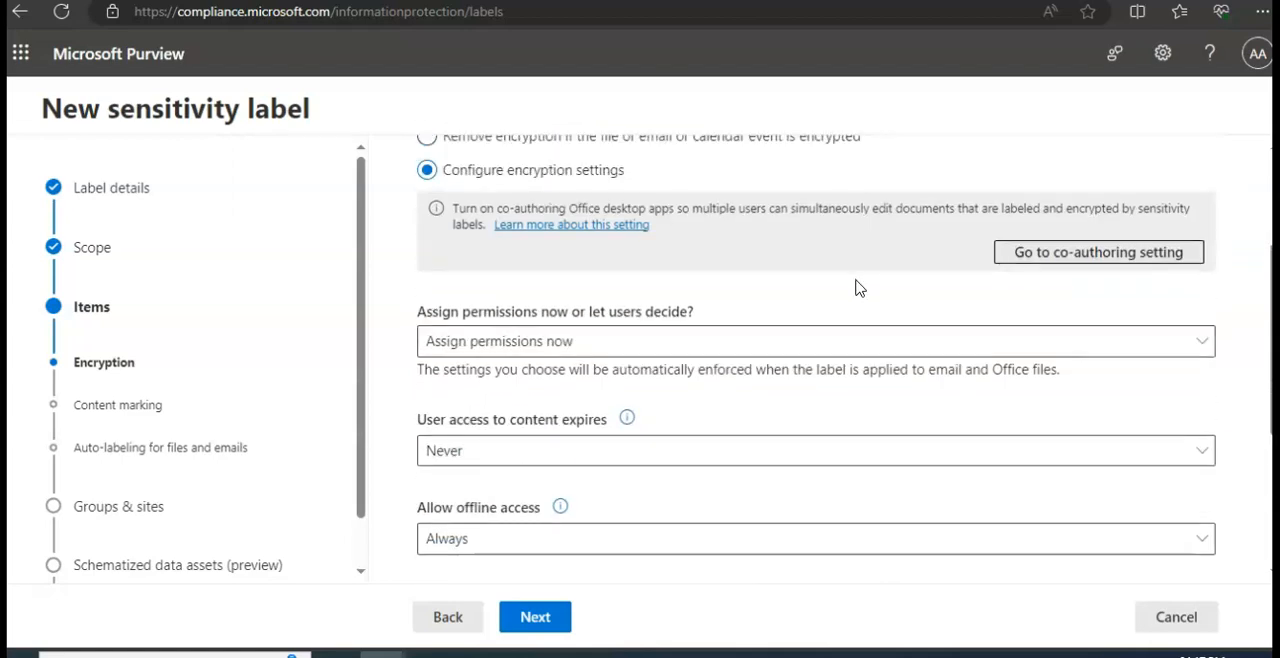
scroll(857, 288, up, 3)
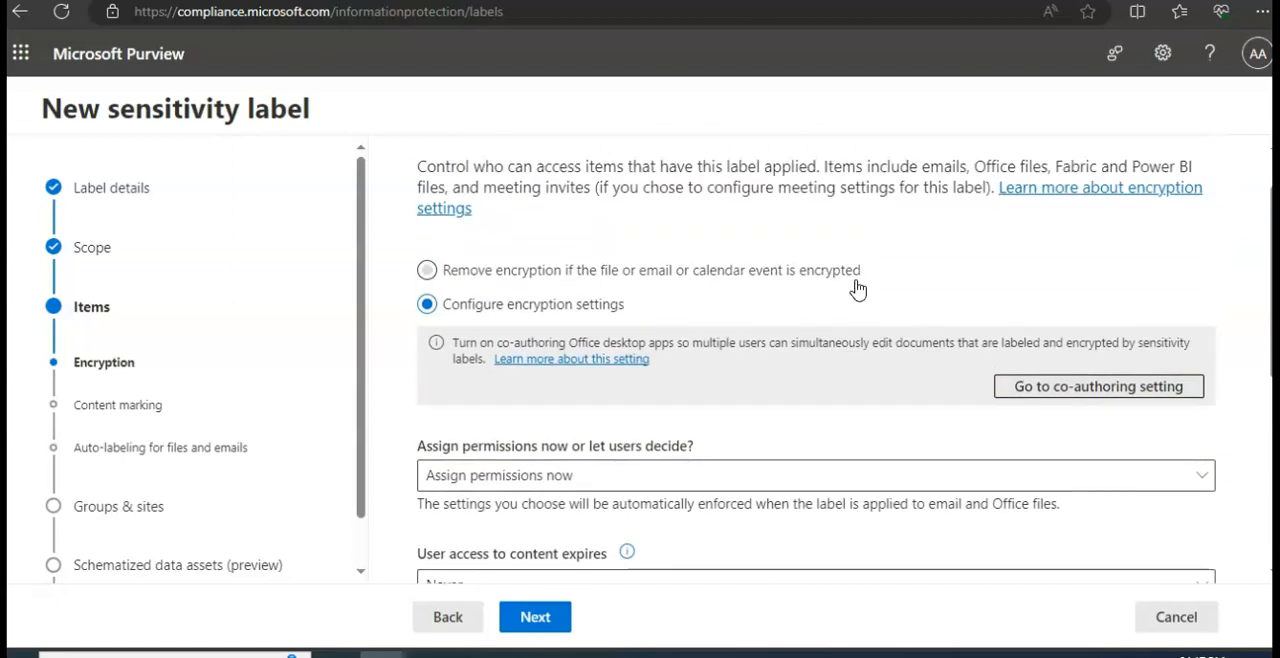
- Try the option that removes encryption from encrypted items, and switch back to Configure encryption settings
click(870, 313)
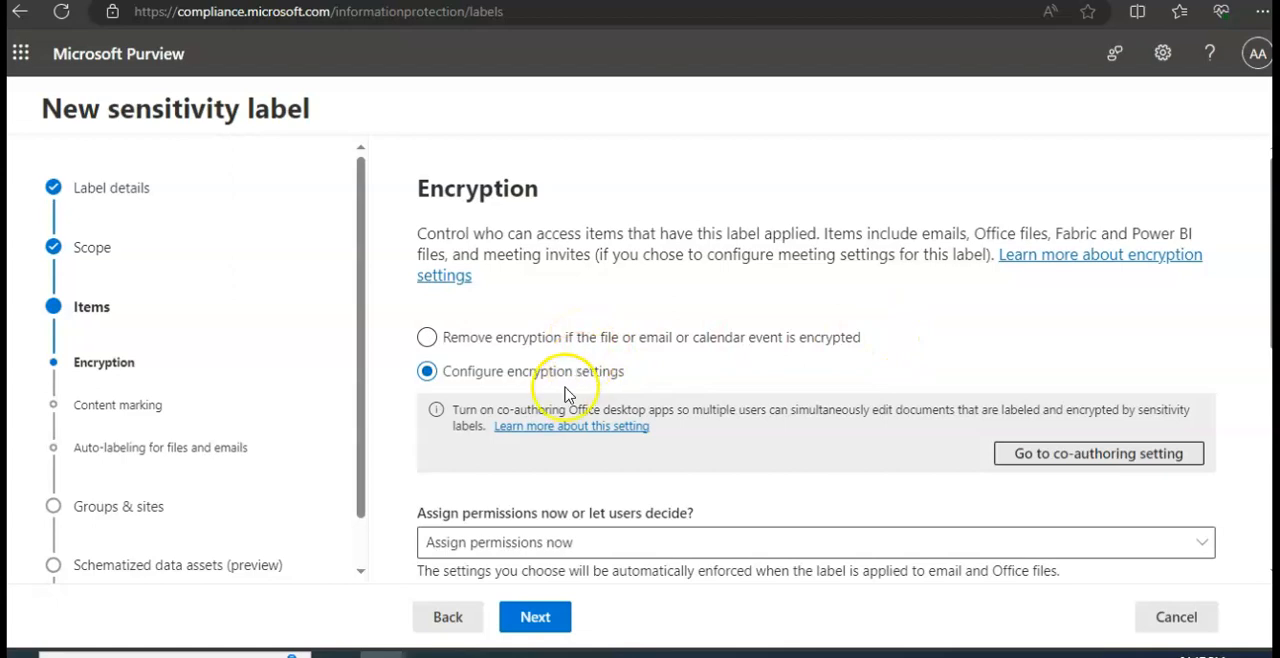
click(582, 340)
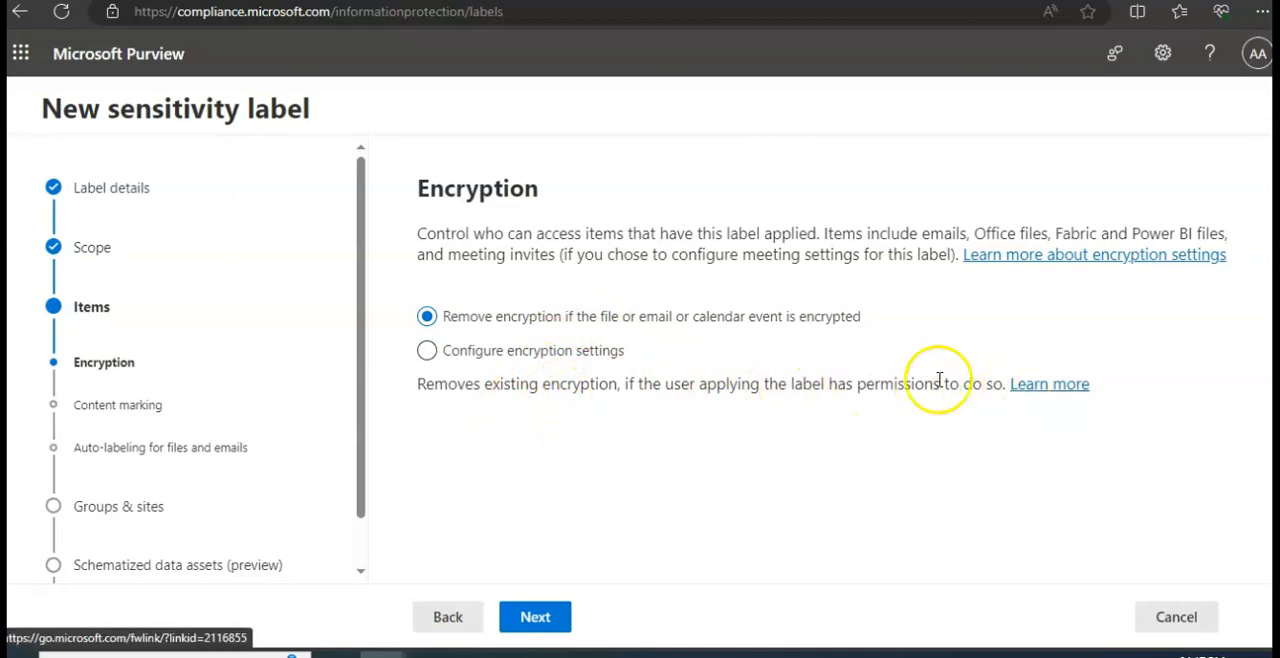
click(563, 362)
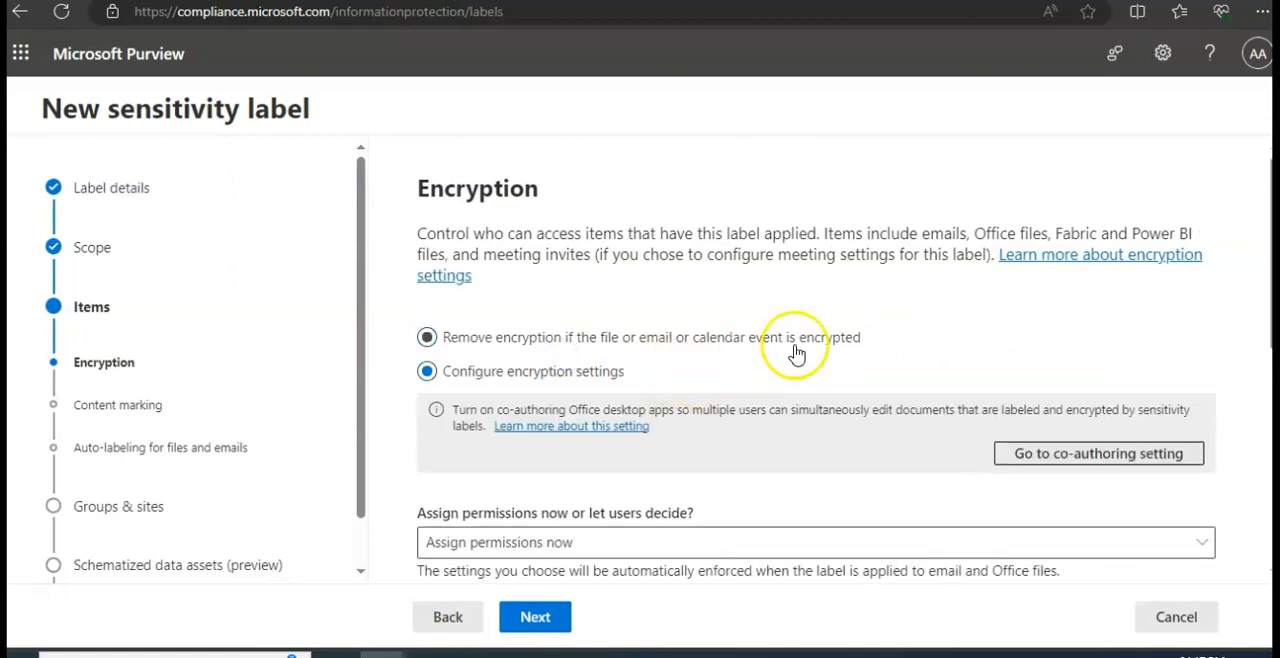
- Let users assign permissions when they apply the label, and prompt them to specify permissions in Word, PowerPoint and Excel
scroll(794, 355, down, 1)
scroll(794, 352, down, 1)
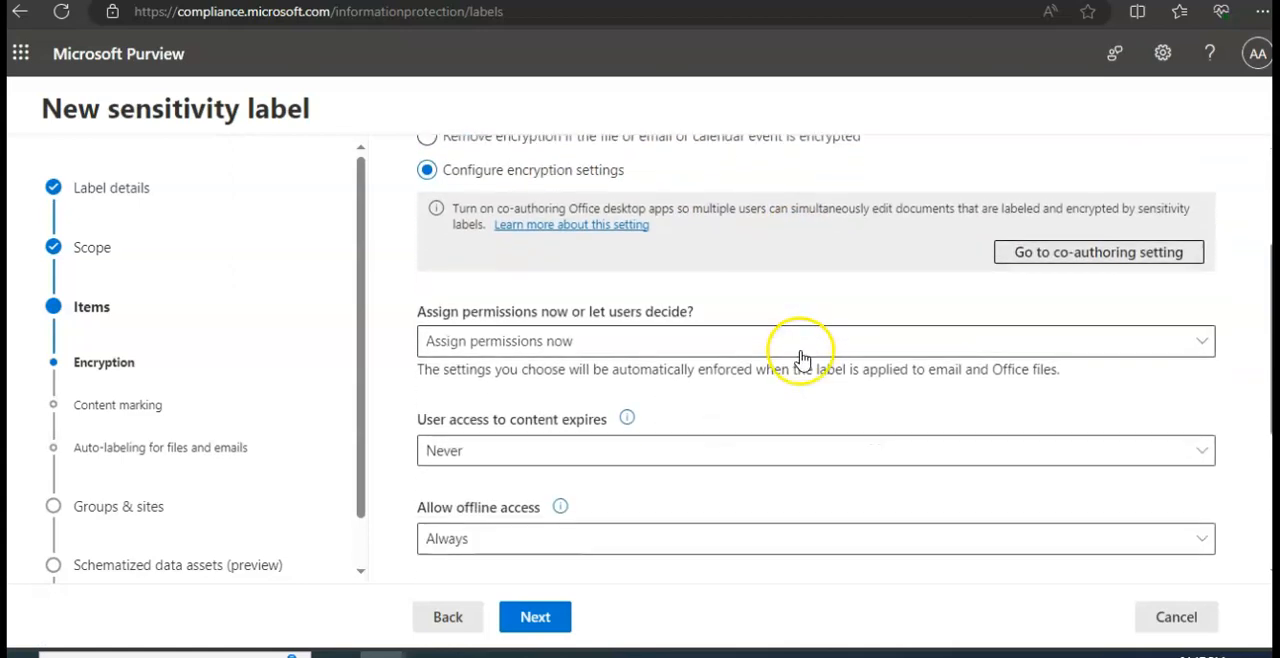
click(632, 343)
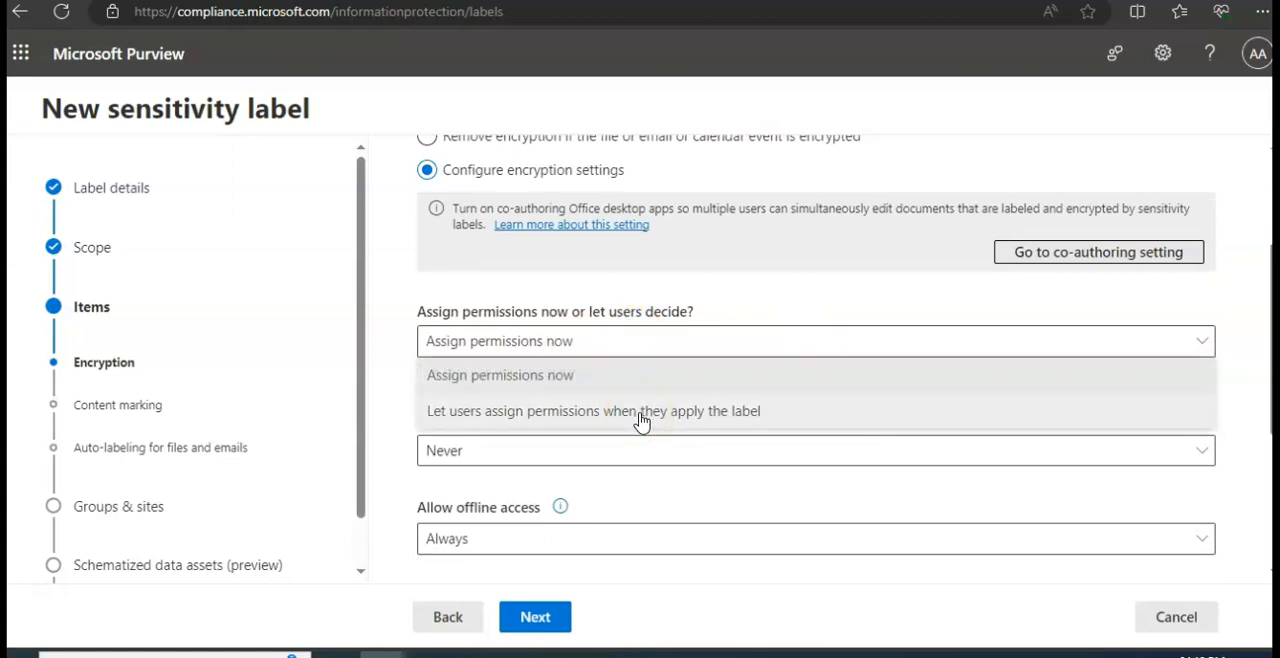
click(641, 412)
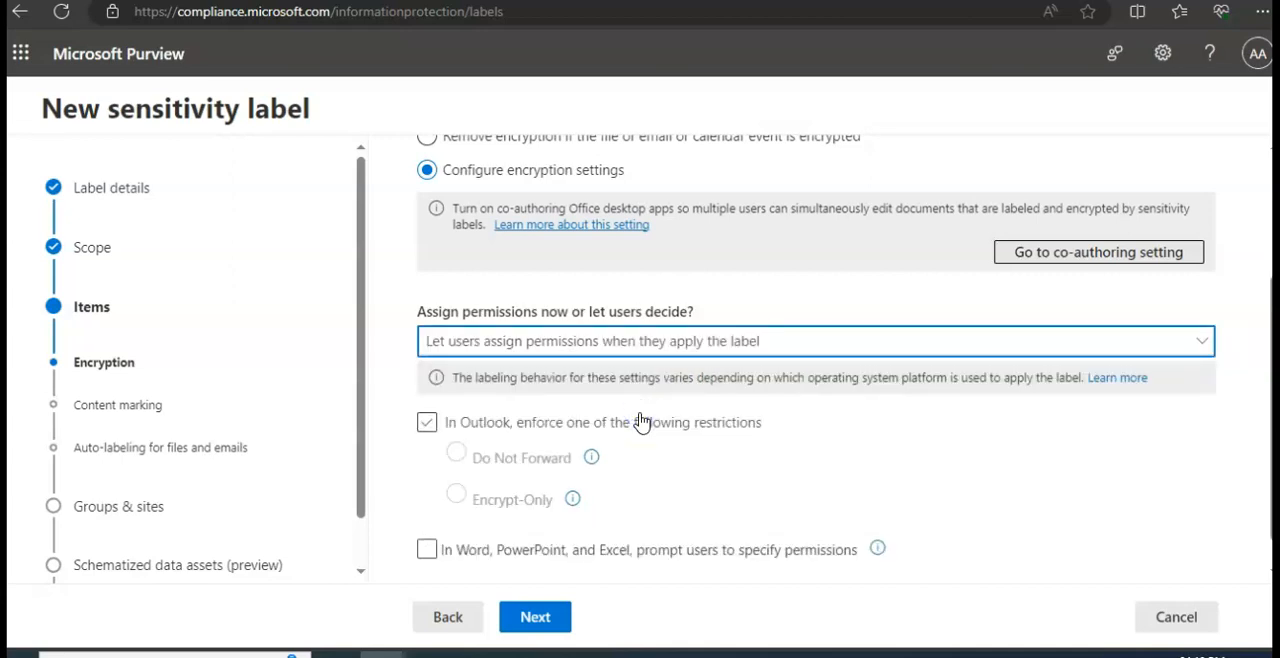
click(427, 519)
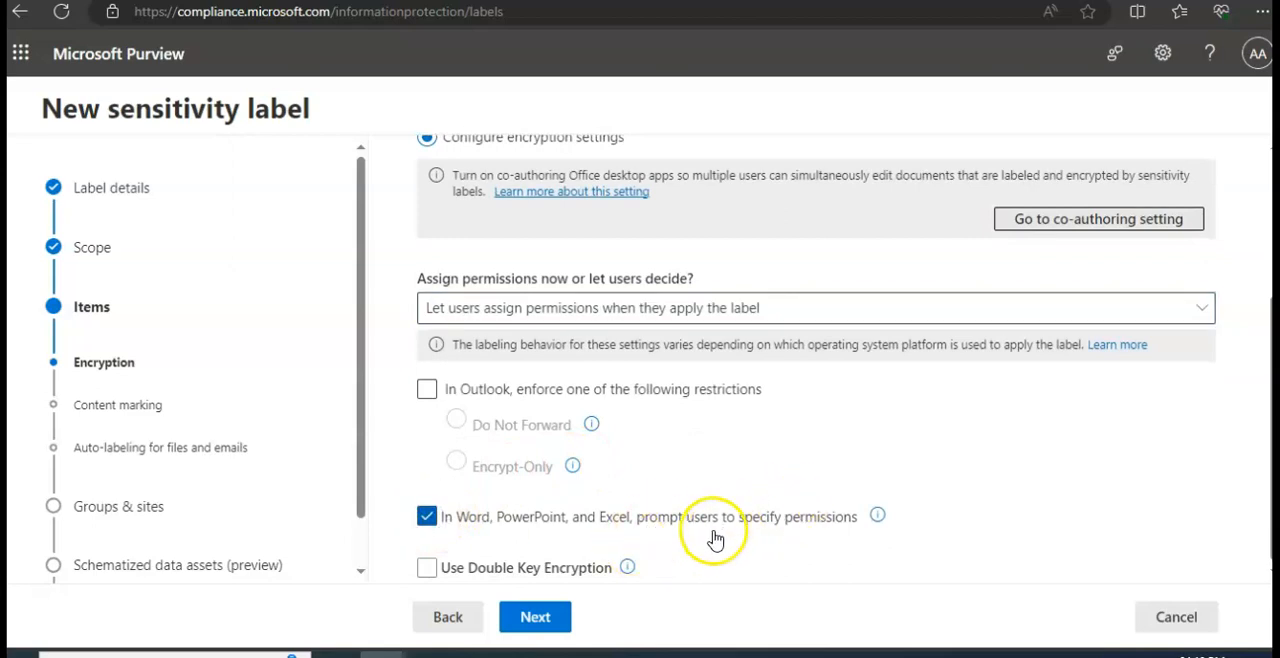
- Show the help notes for the Office permissions prompt and Double Key Encryption, and try switching Double Key Encryption on and off
click(879, 518)
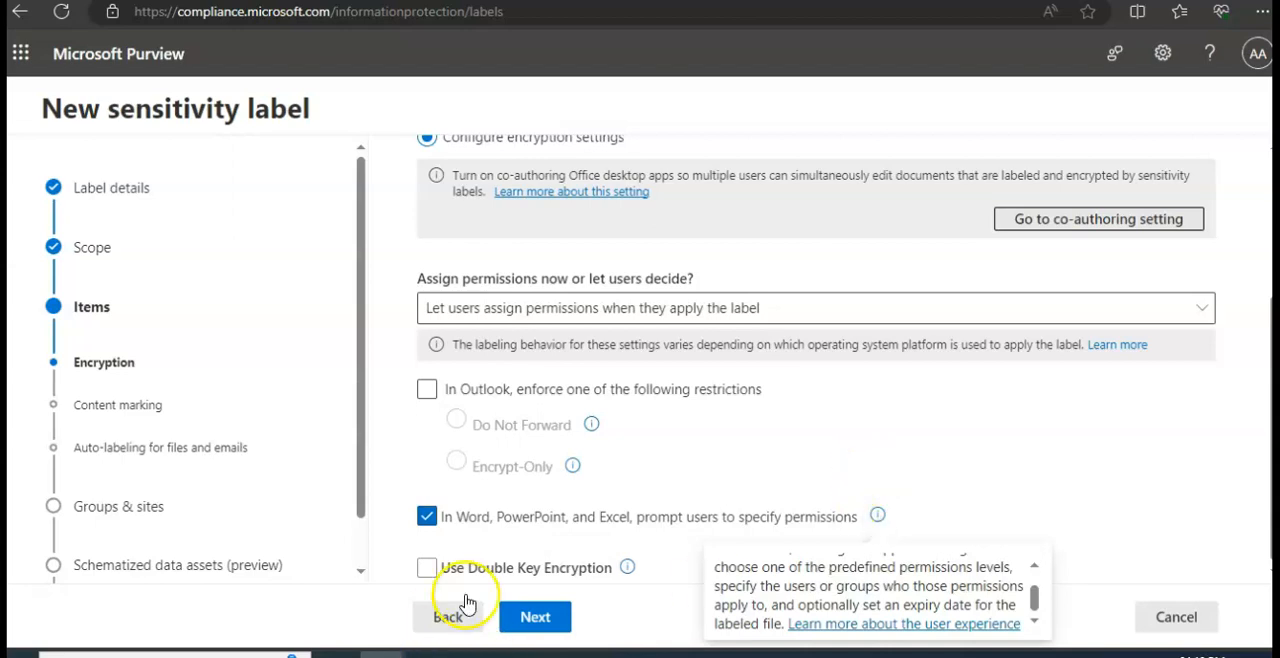
mouse_move(626, 570)
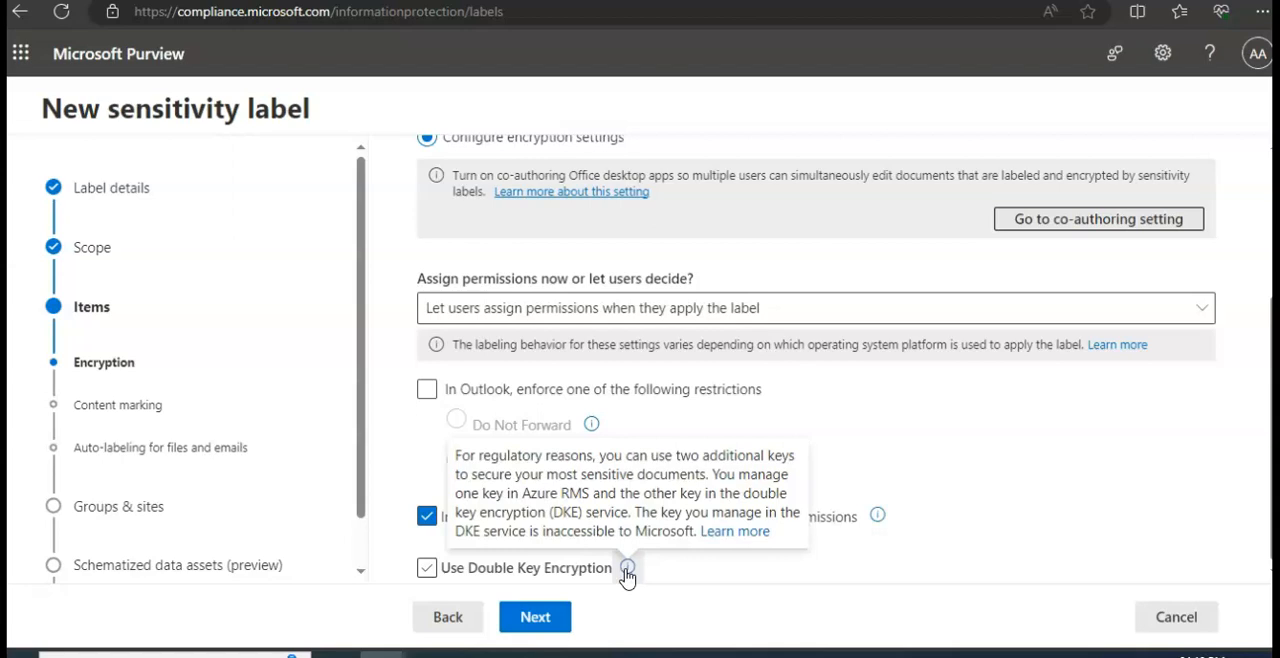
click(428, 568)
click(428, 568)
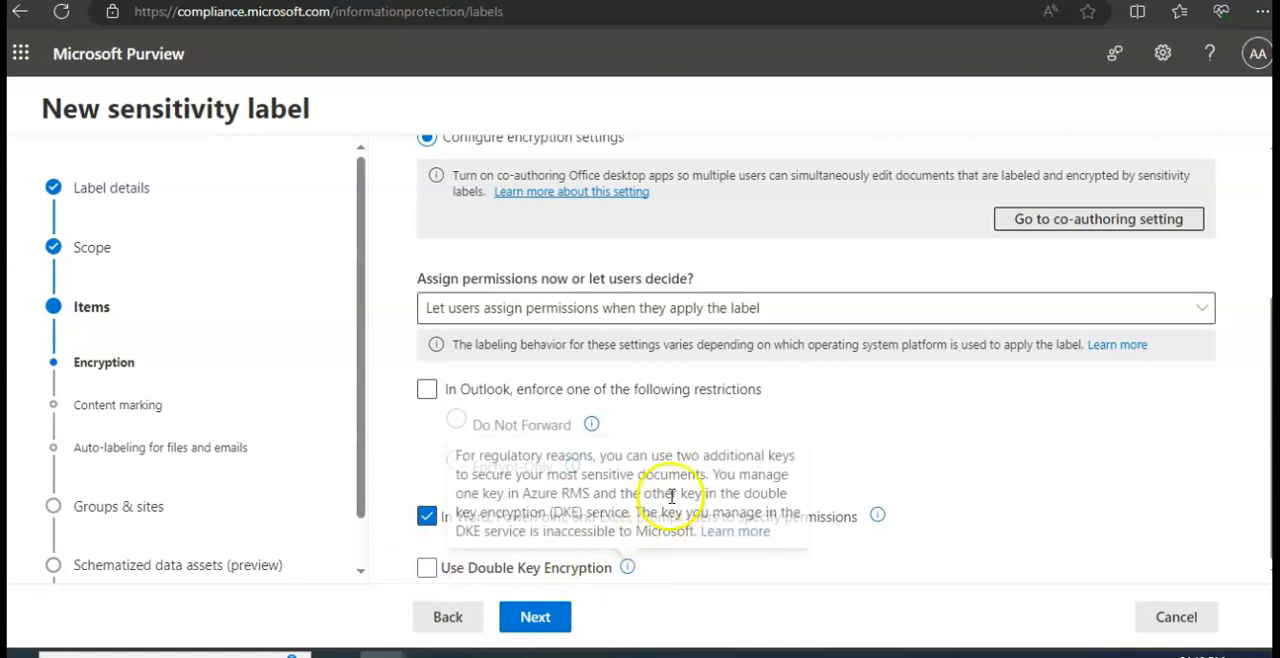
- Try to continue past the encryption settings, read the validation message and dismiss it
click(530, 612)
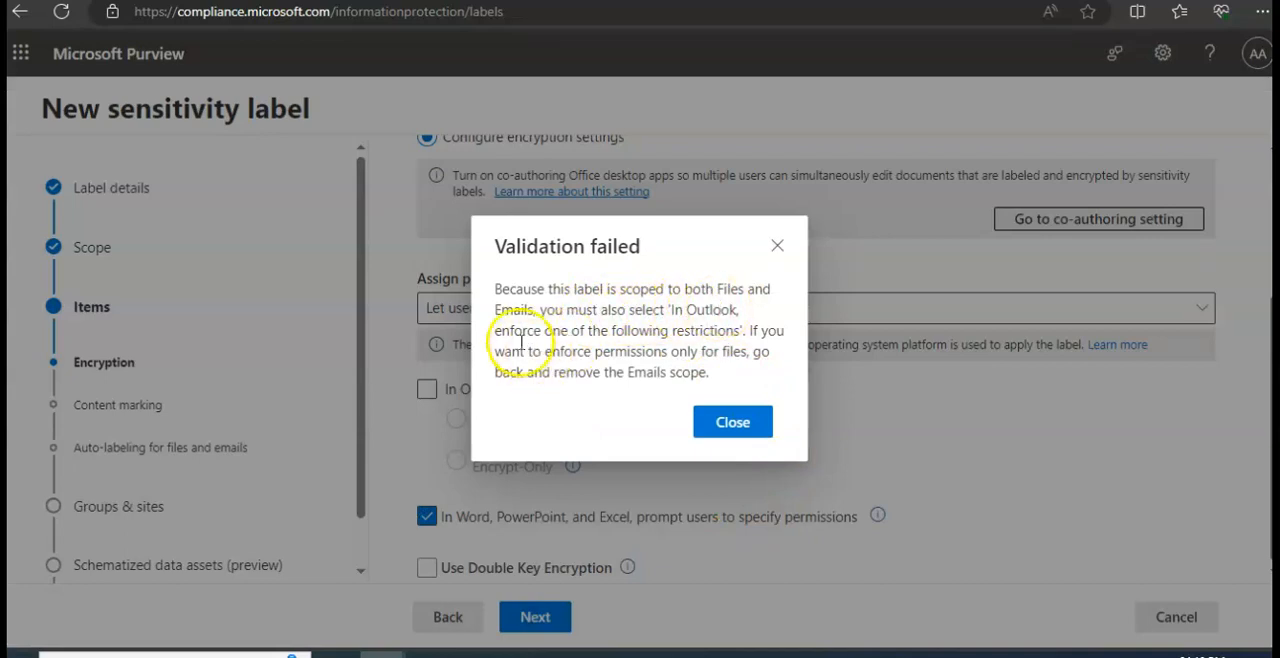
drag(518, 333, 745, 330)
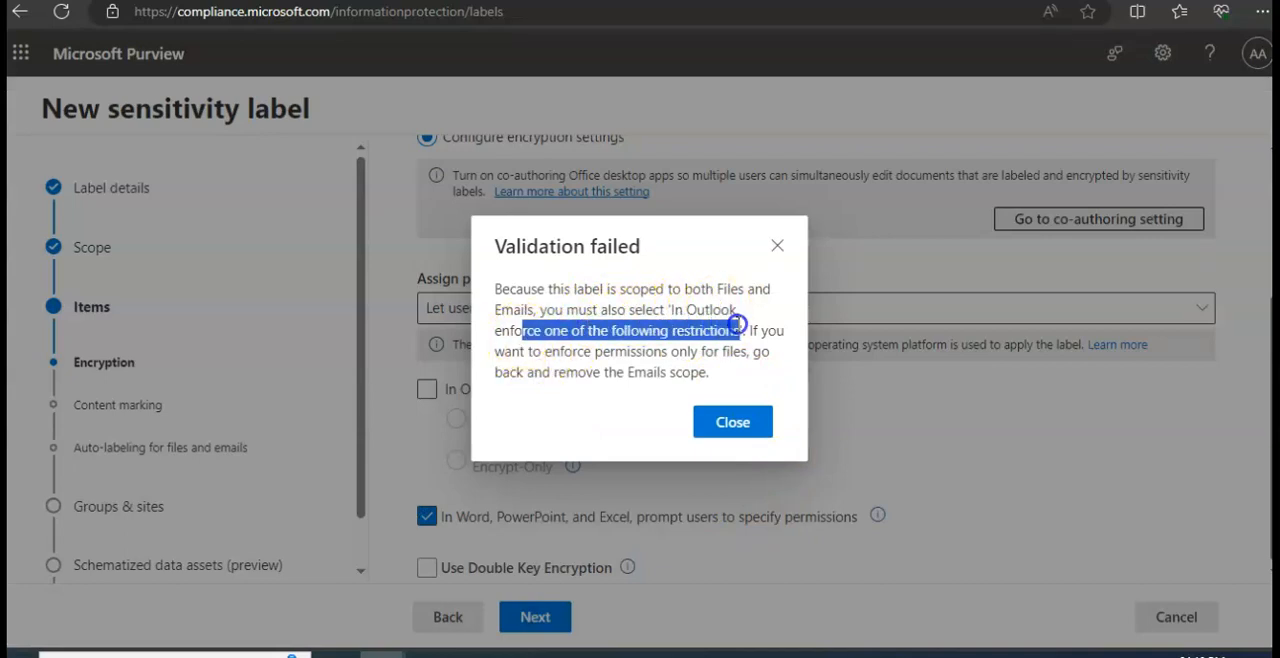
click(587, 278)
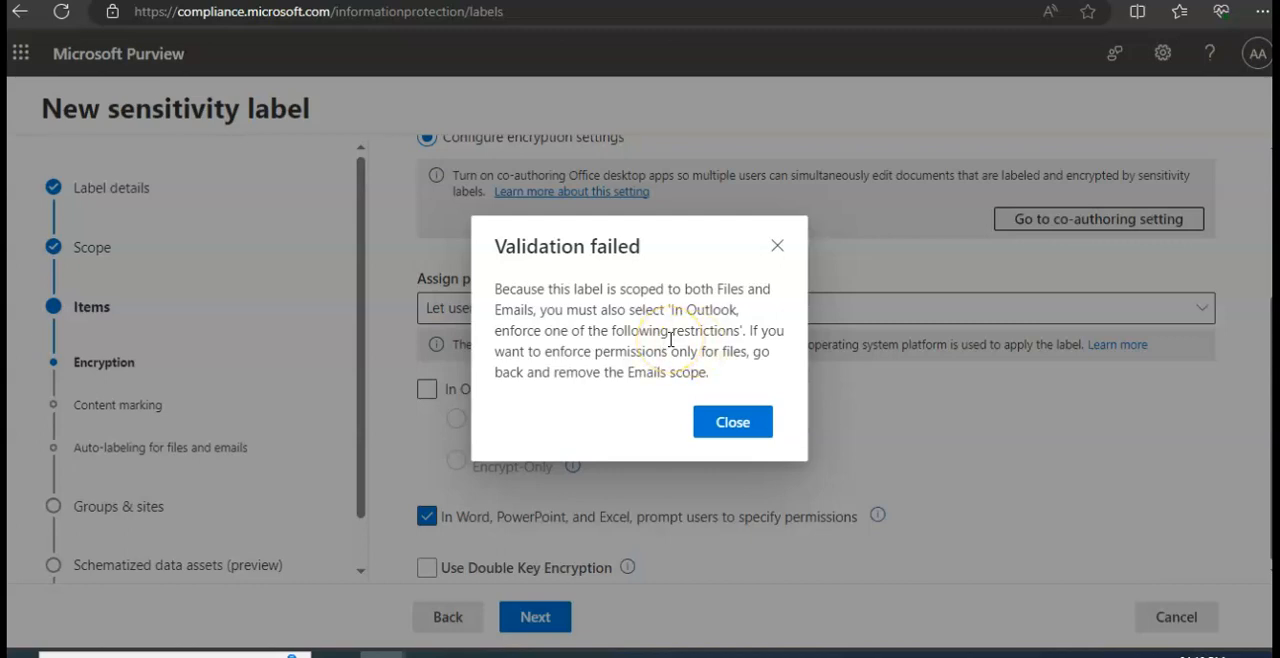
click(733, 421)
- Enforce a restriction in Outlook using Do Not Forward, and view the help note for that option
click(430, 390)
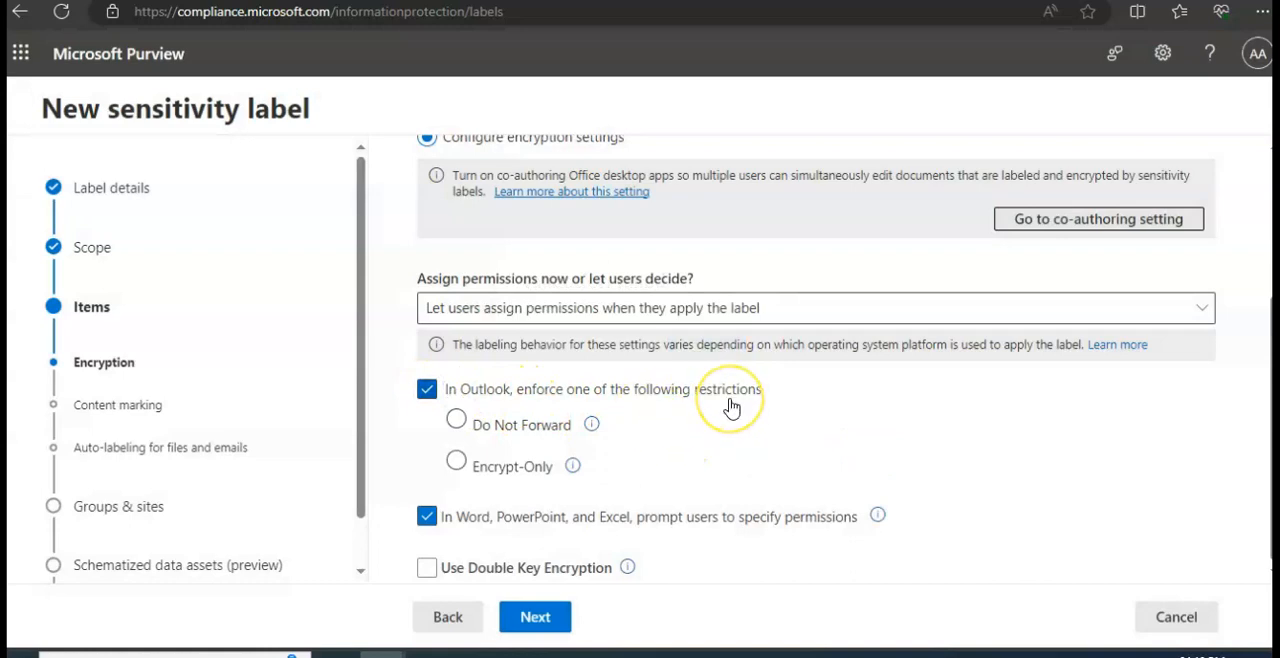
click(536, 425)
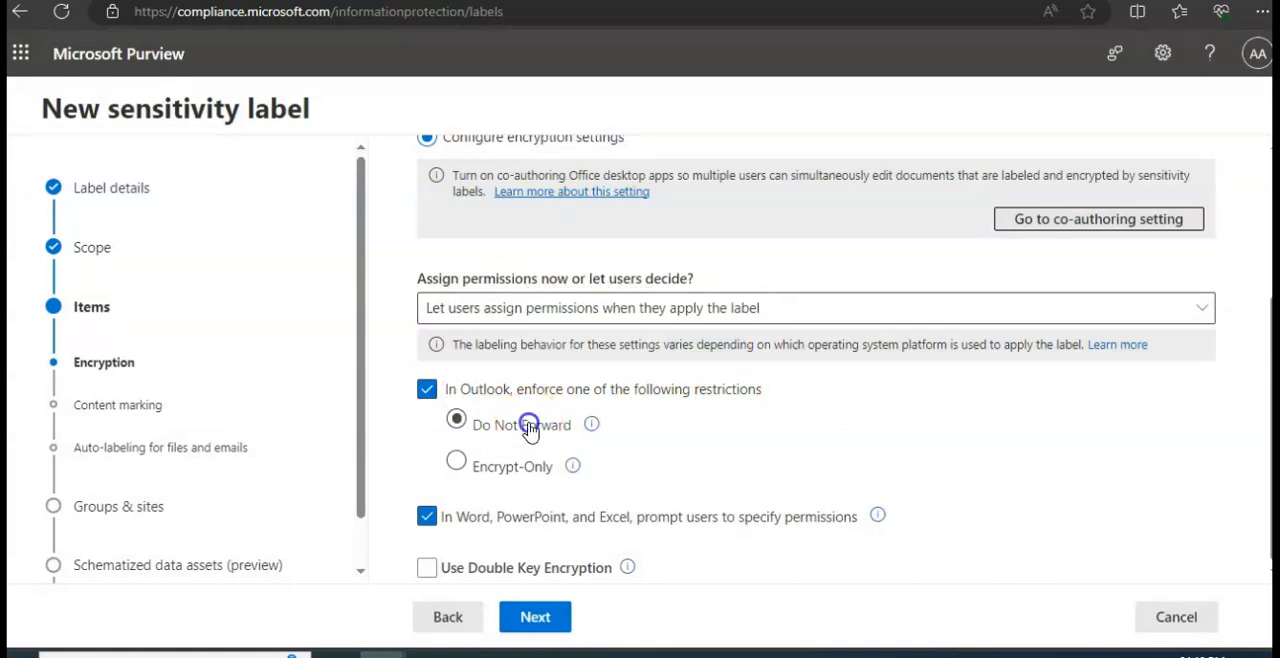
click(592, 425)
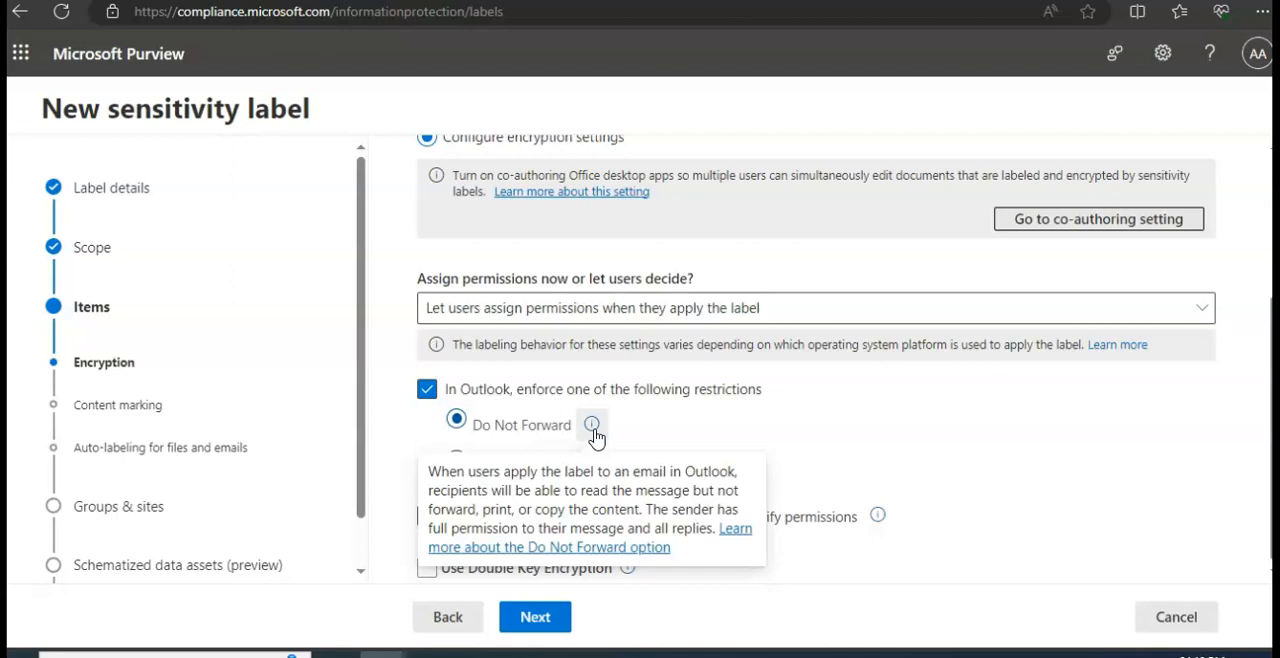
click(763, 443)
- Change the Outlook restriction to Encrypt-Only and show the help note for that option
click(476, 469)
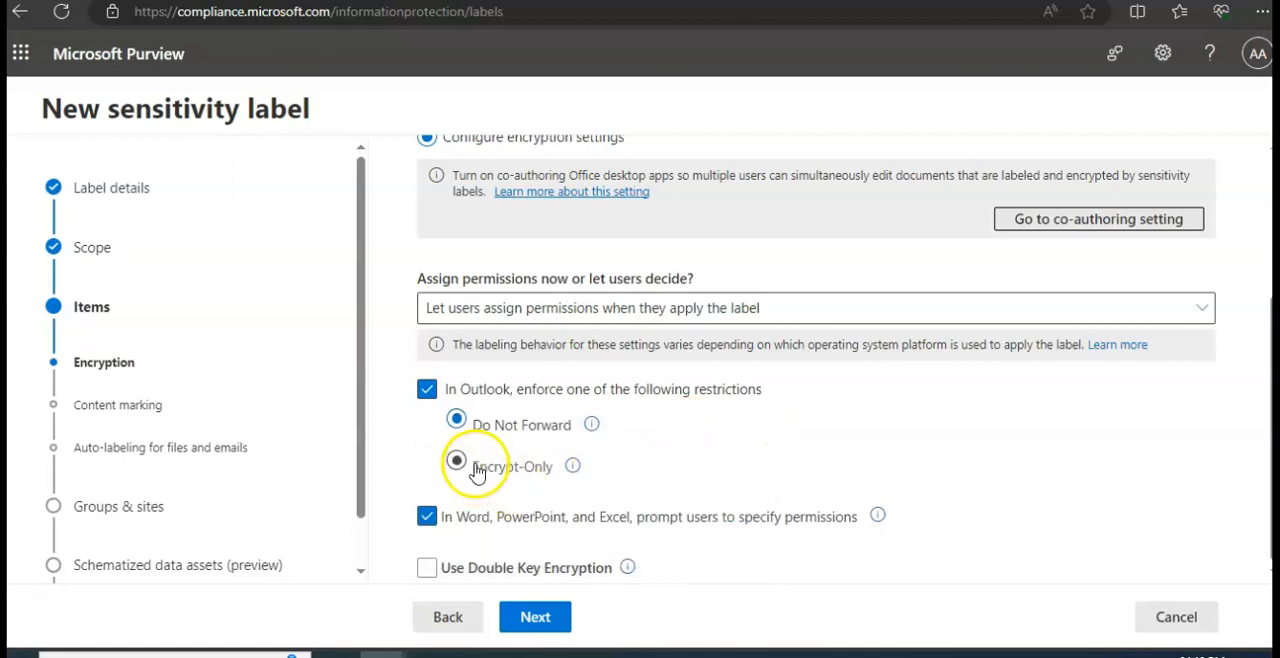
click(572, 468)
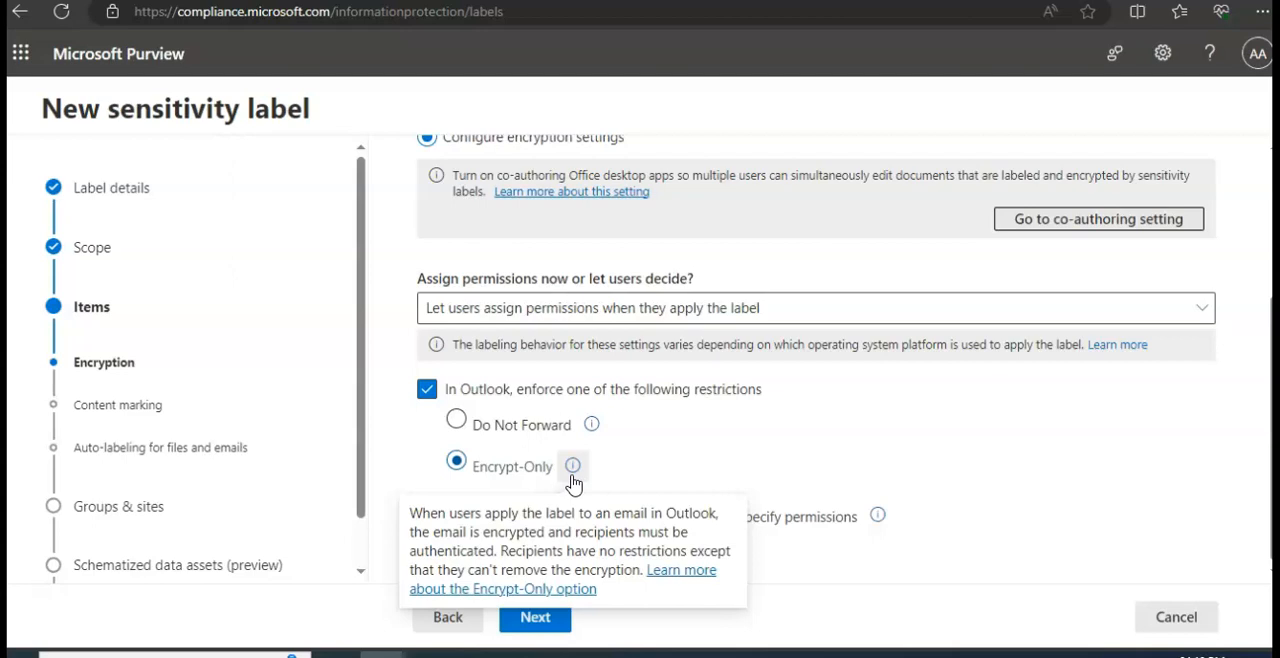
- Dismiss the help note, continue to the content marking settings, and go back to the encryption settings
click(666, 432)
click(526, 468)
click(555, 615)
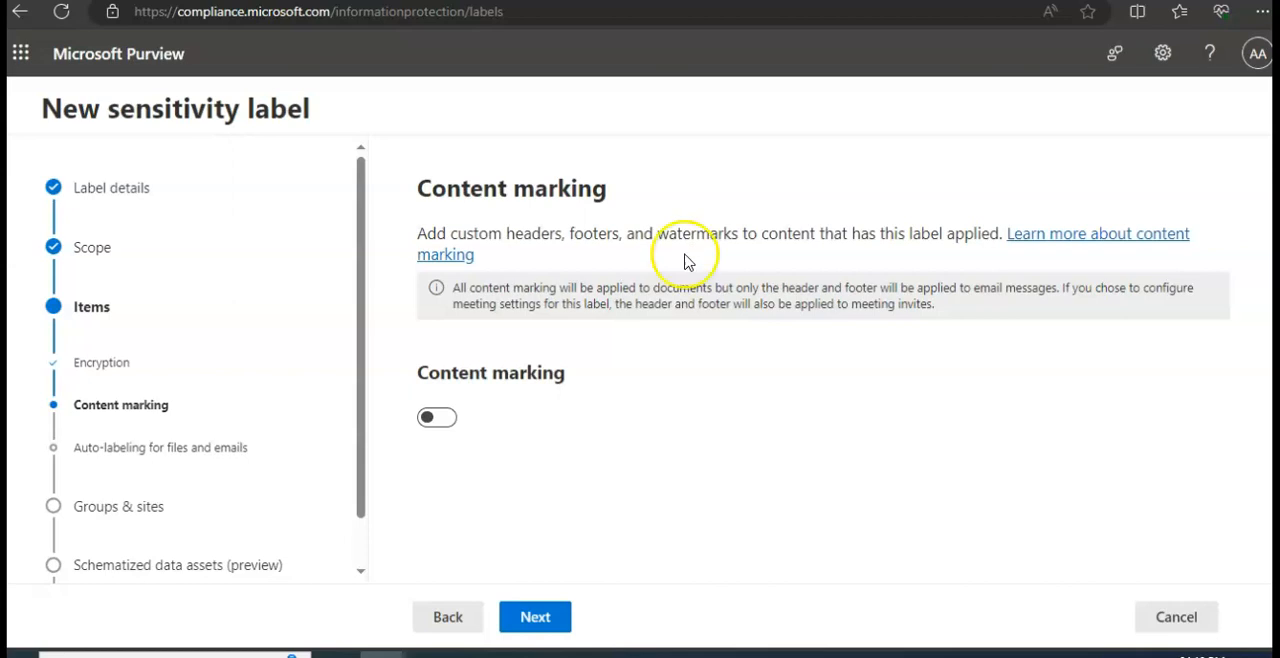
click(428, 620)
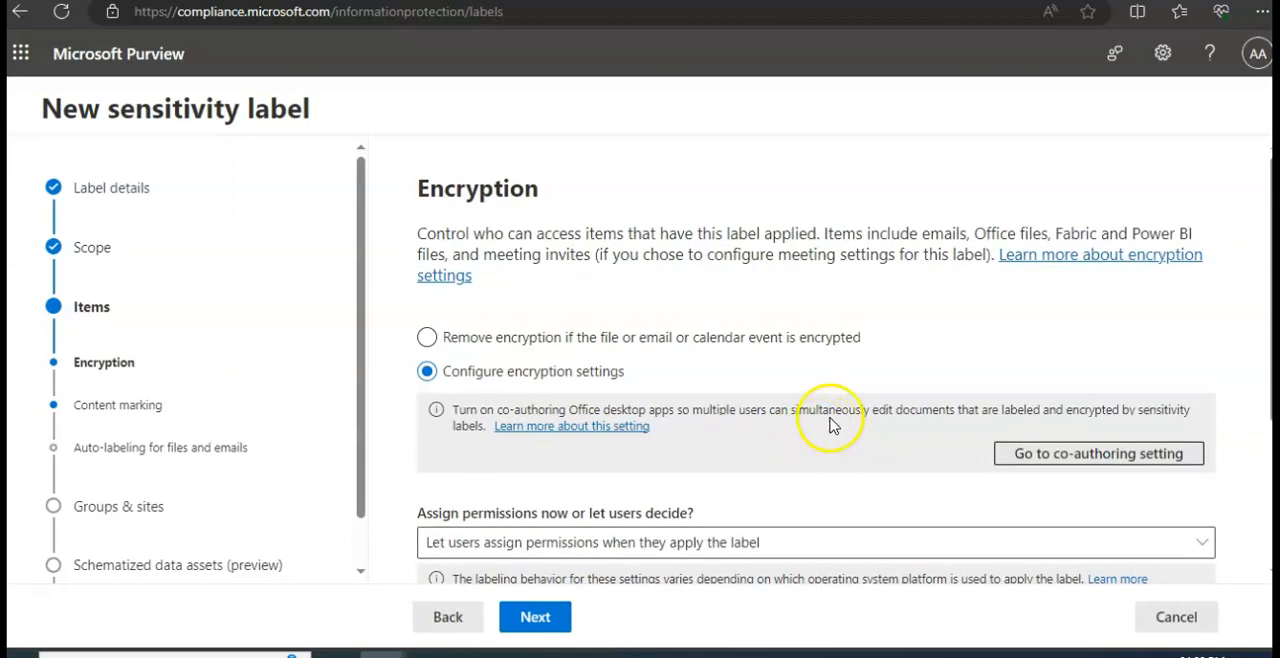
- Look over the encryption settings and try switching the Outlook restriction enforcement off and on again
scroll(830, 410, down, 2)
scroll(830, 410, up, 2)
scroll(830, 425, down, 3)
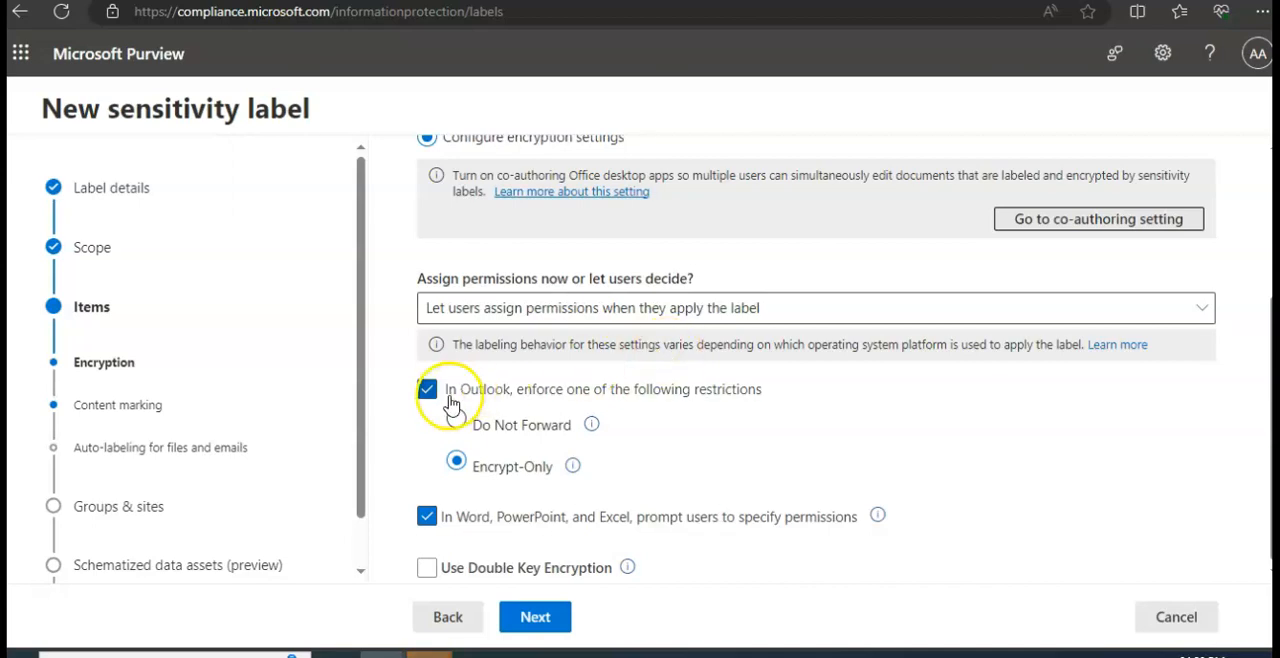
click(645, 400)
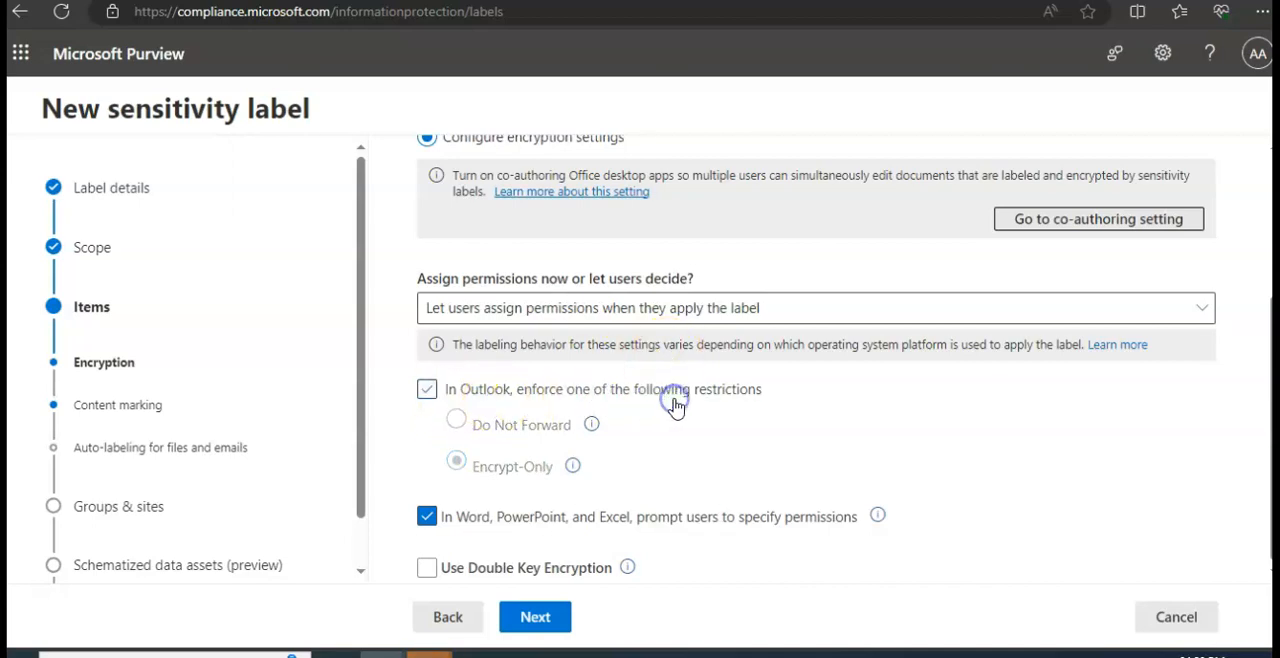
click(635, 397)
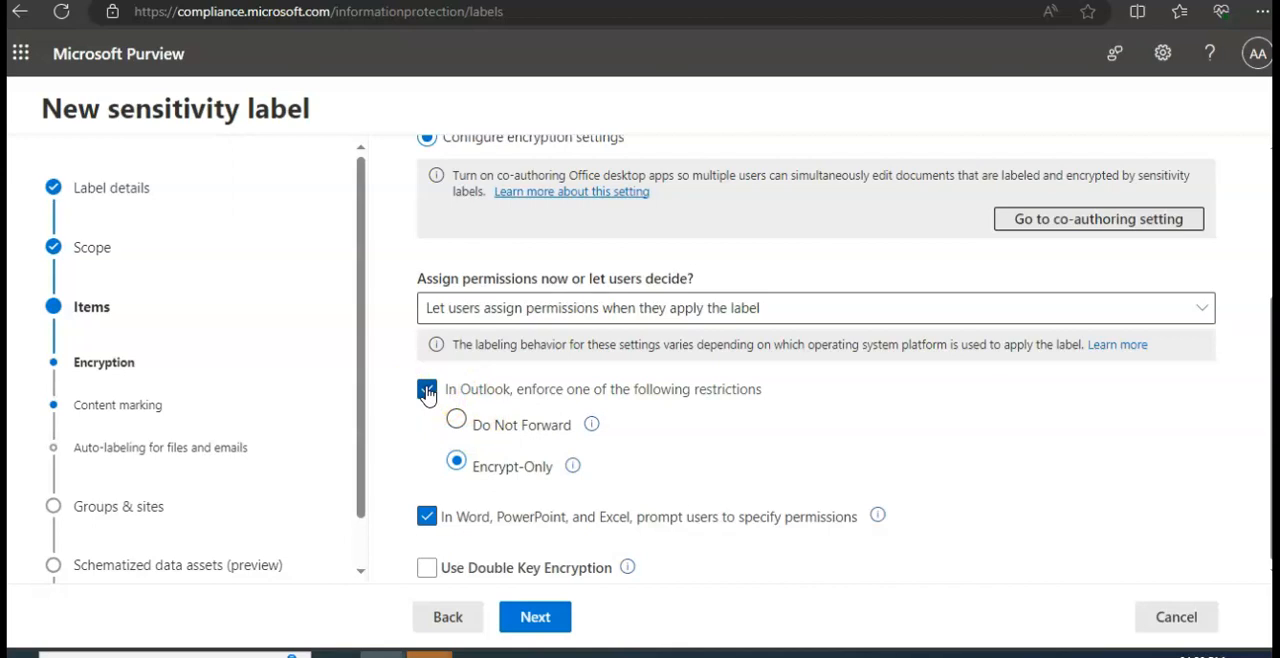
- Show the choices for assigning permissions and keep Let users assign permissions when they apply the label
click(638, 310)
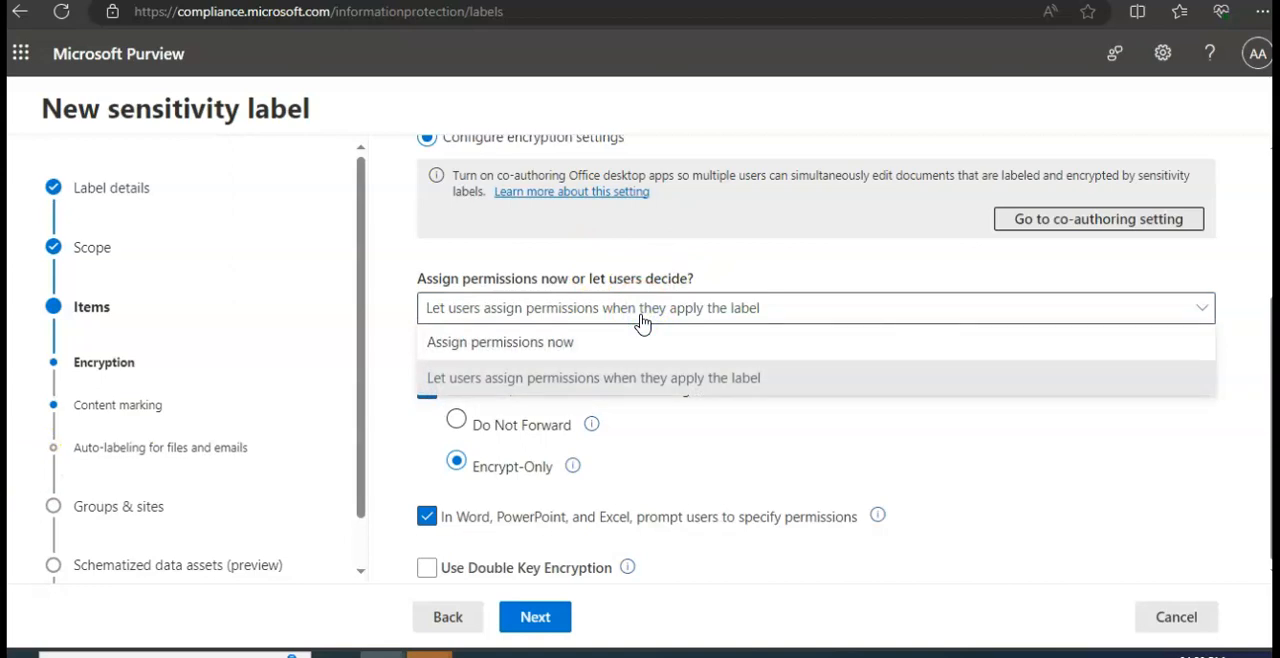
click(620, 369)
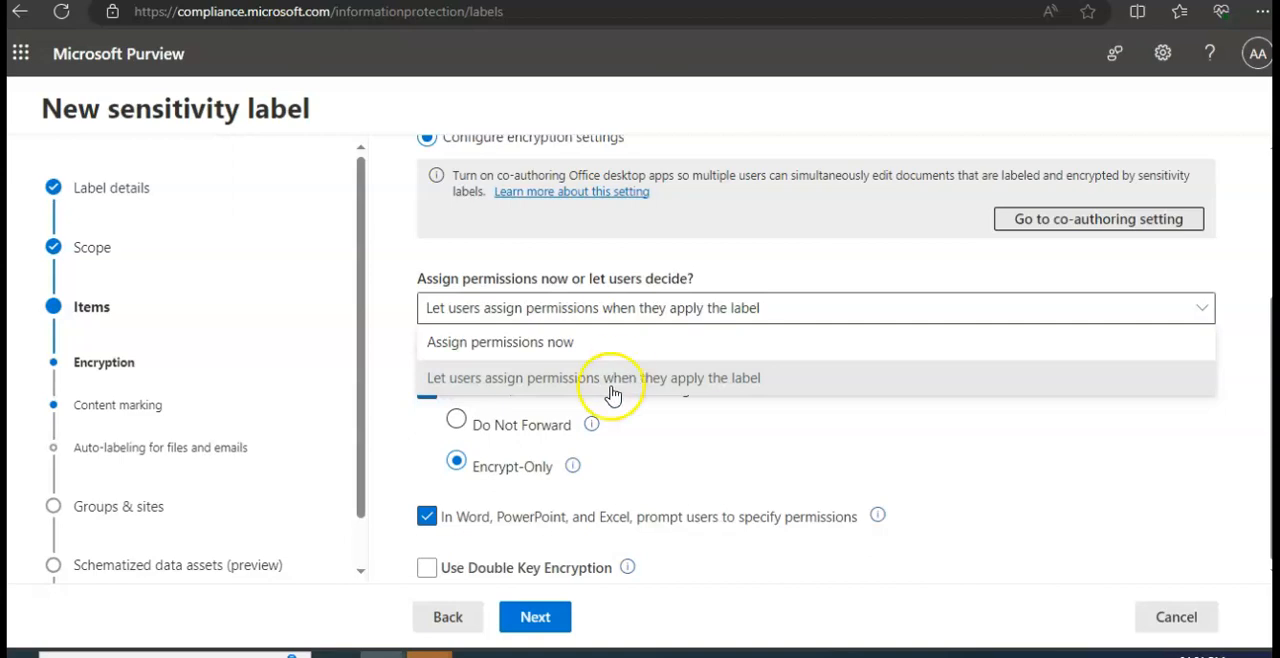
click(556, 324)
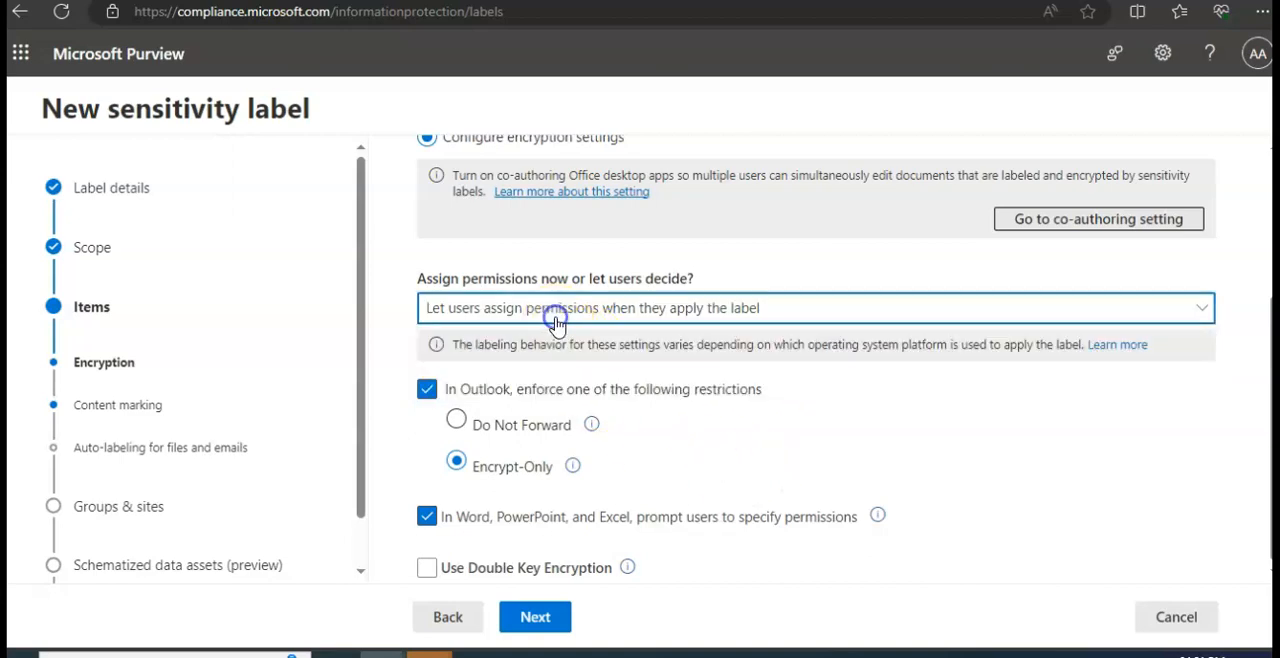
click(522, 316)
click(517, 385)
- Submit the encryption settings, dismiss the validation dialog, and proceed to the content marking settings
scroll(853, 461, up, 3)
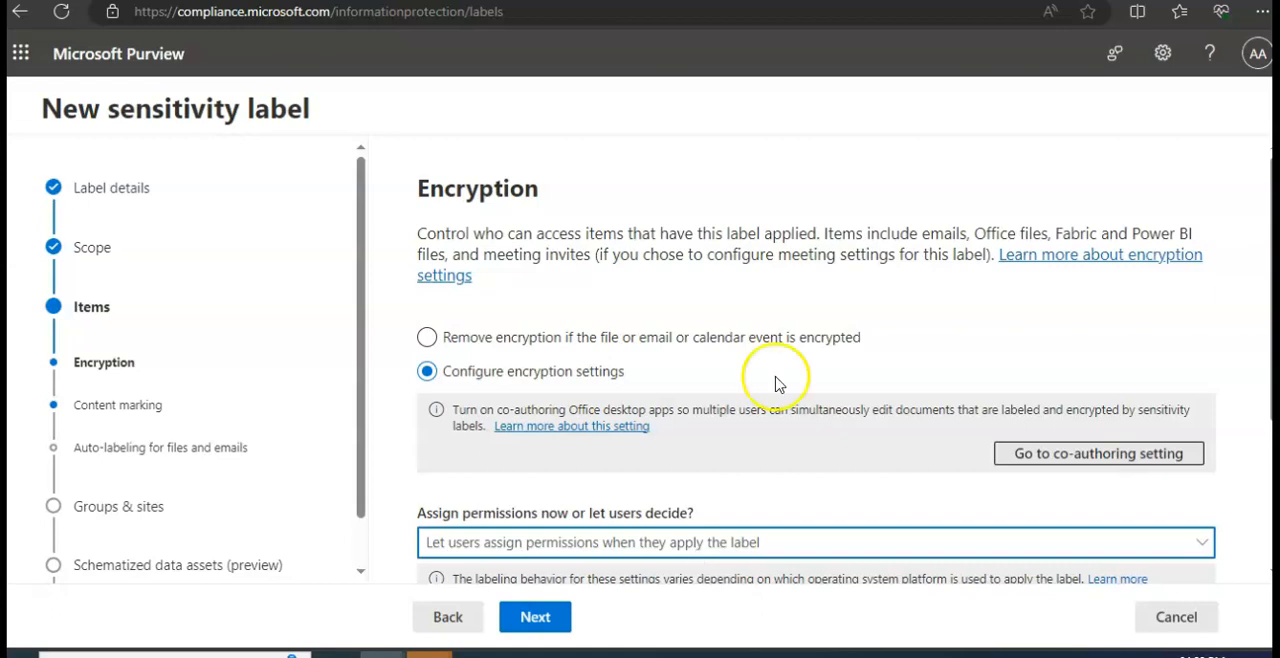
scroll(560, 510, down, 3)
click(537, 617)
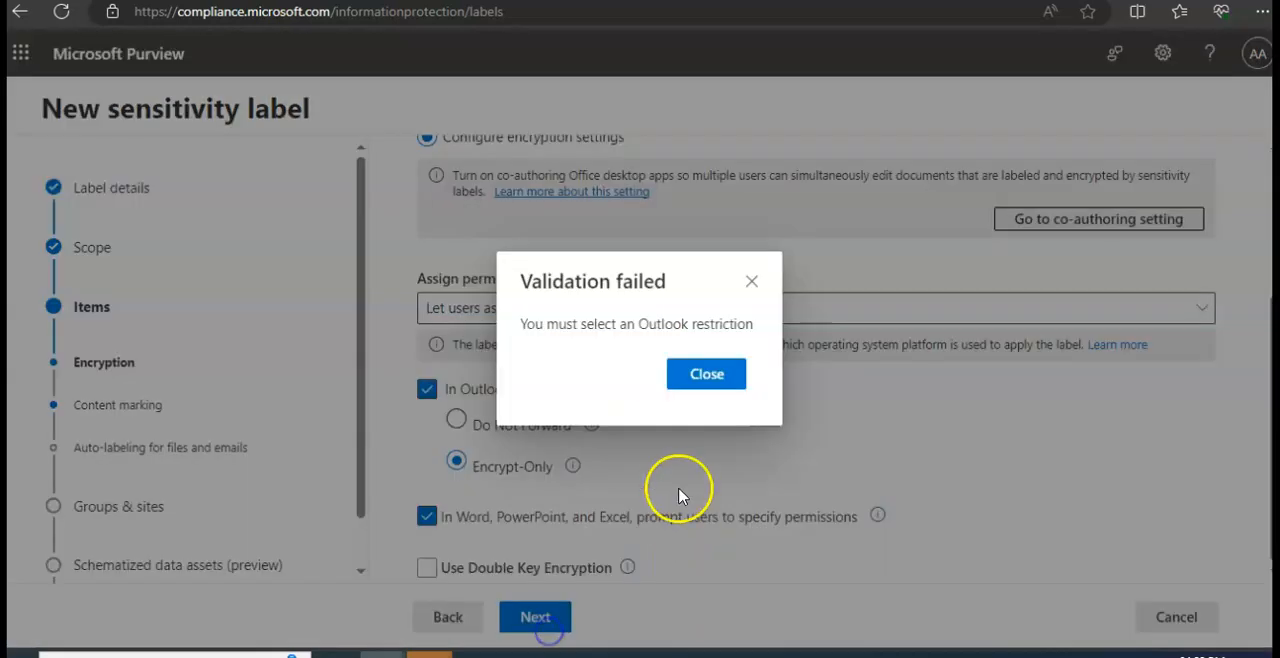
click(706, 372)
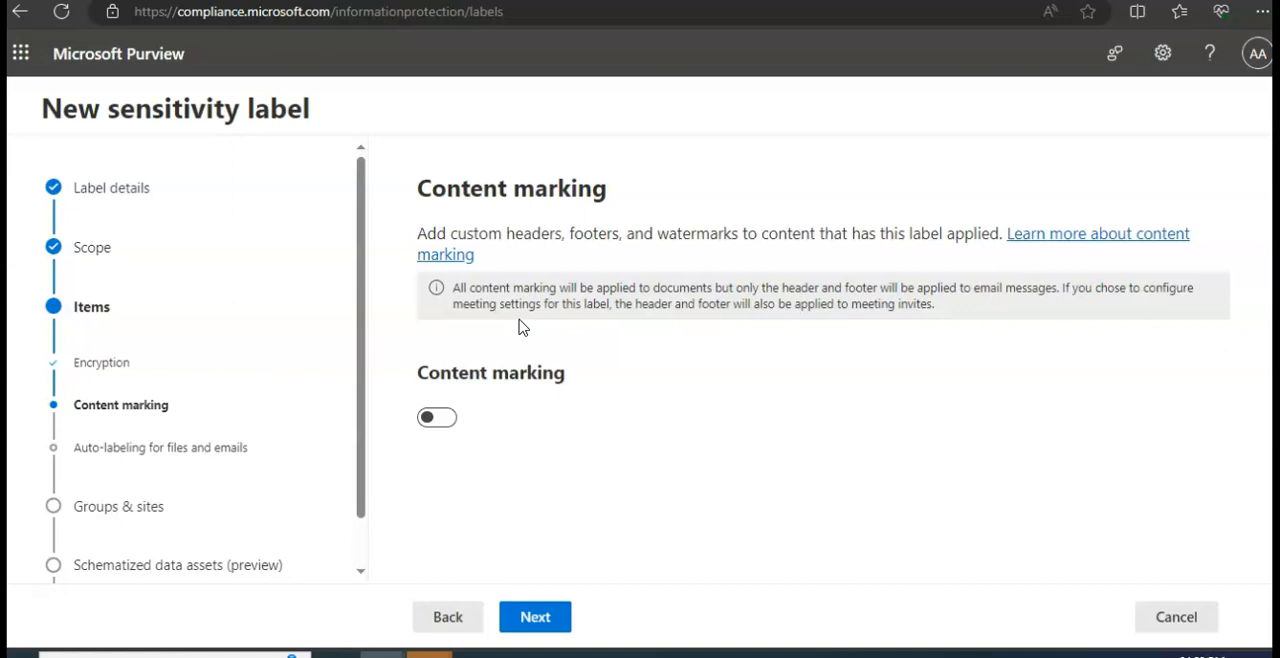
- Try enabling content marking with a watermark, header and footer, and view the watermark text options without saving
click(440, 417)
scroll(801, 387, down, 1)
click(461, 341)
click(462, 427)
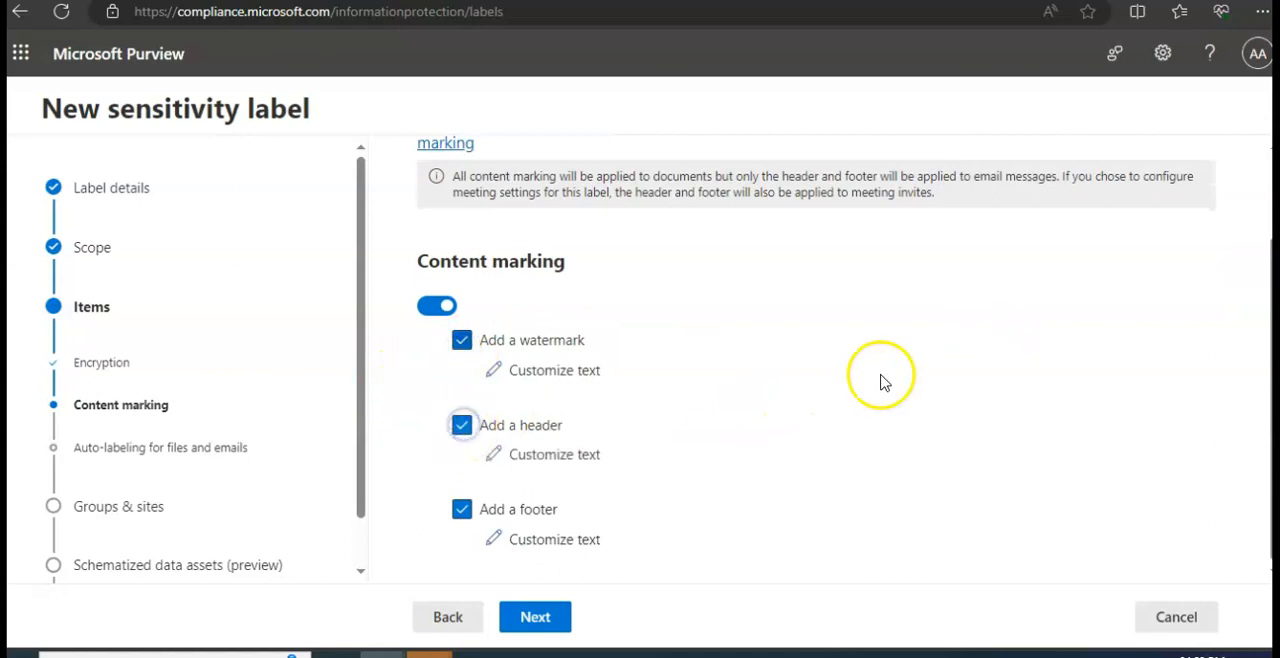
click(573, 382)
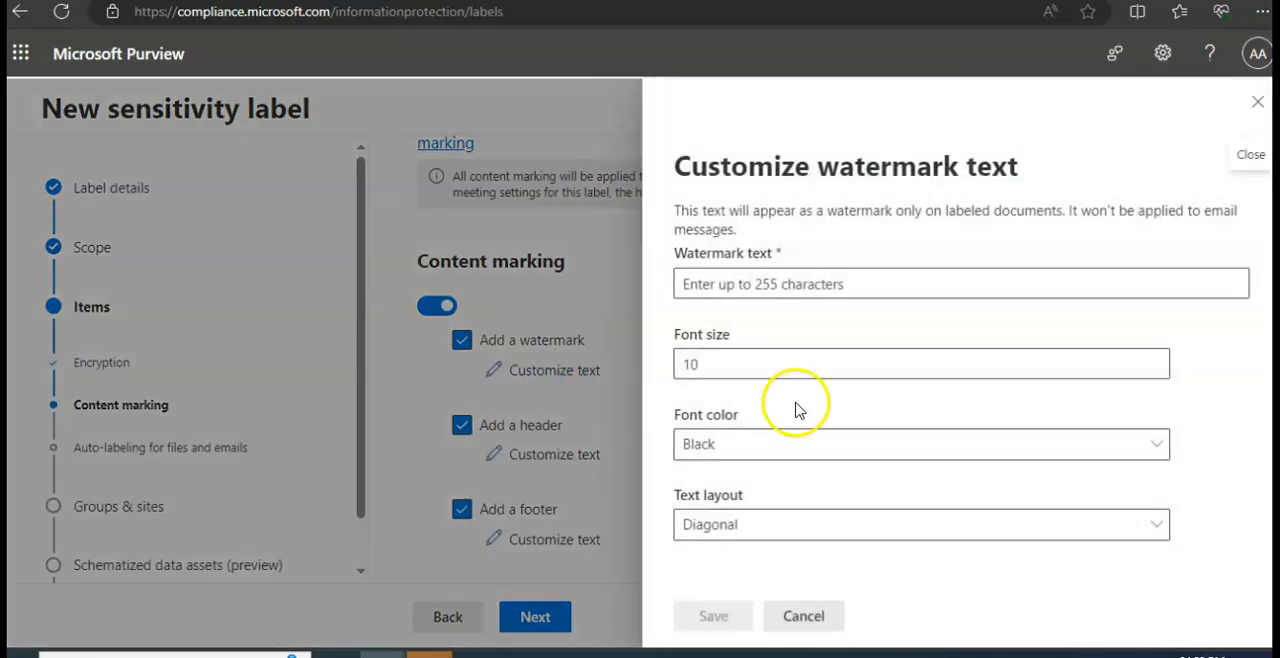
click(805, 618)
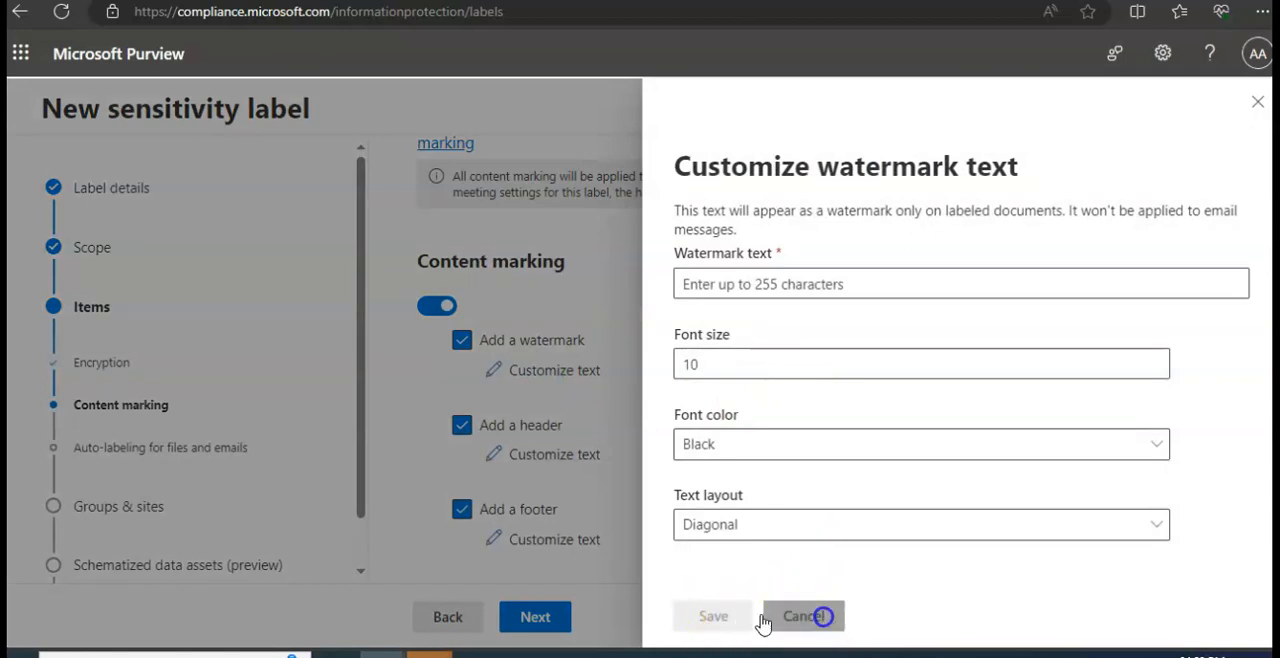
- Switch content marking off and continue to the auto-labeling settings for files and emails
click(440, 308)
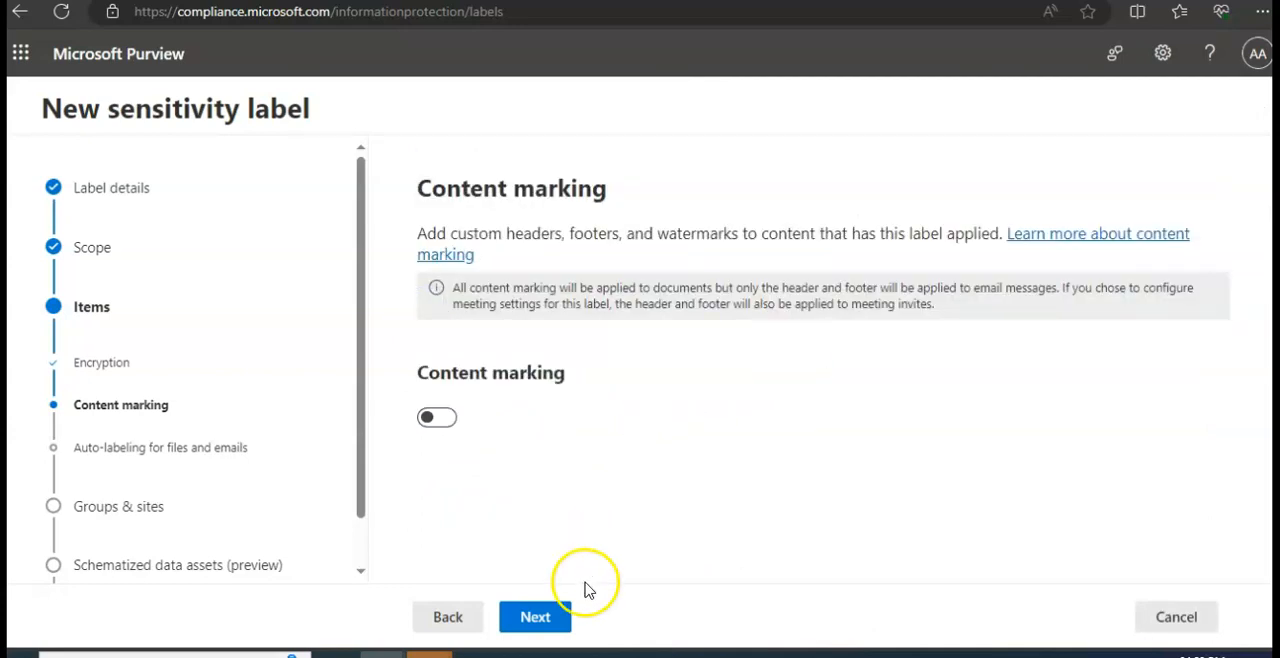
click(536, 618)
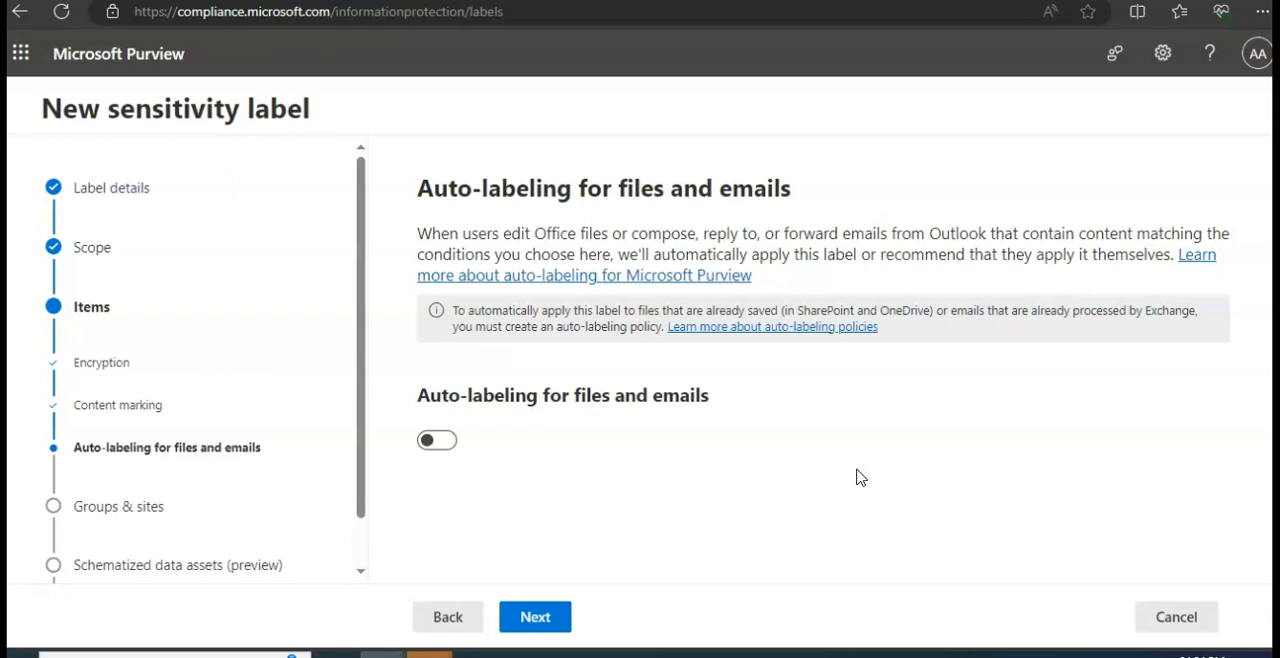
- Switch auto-labeling for files and emails on, look over its settings, and switch it off again
click(443, 440)
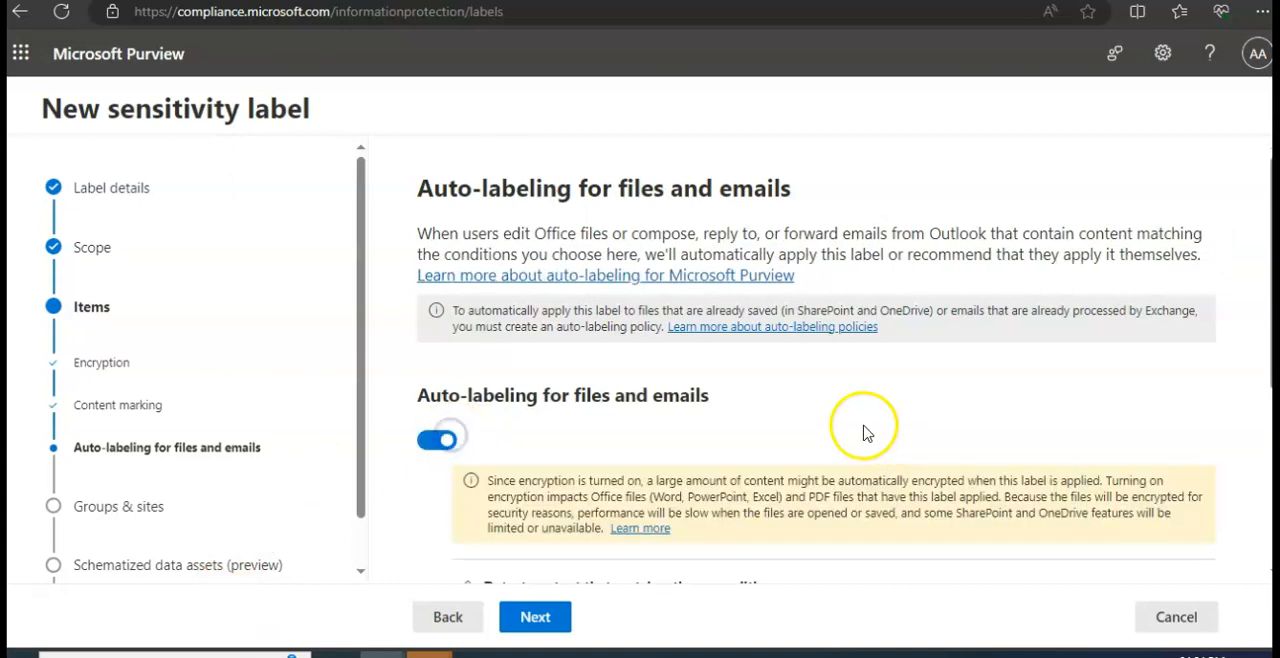
scroll(866, 432, down, 2)
scroll(884, 422, up, 1)
click(436, 299)
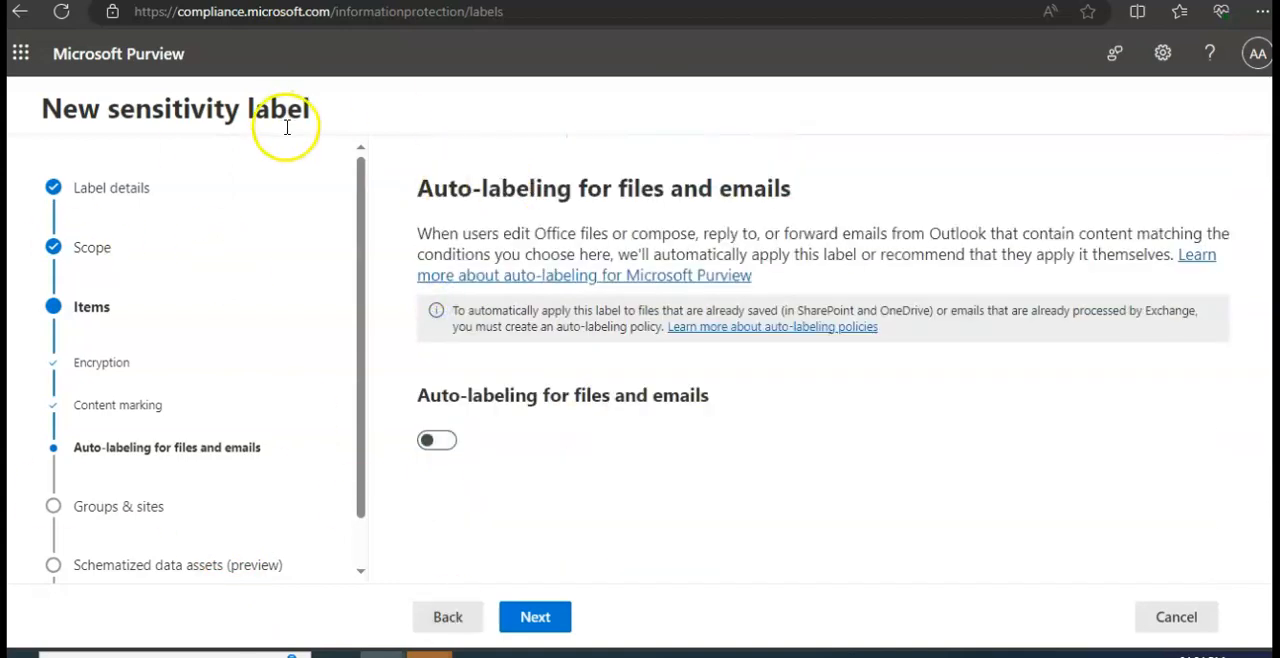
- Enable auto-labeling for files and emails, add a Content contains condition, and look at its Default group and operator
click(448, 442)
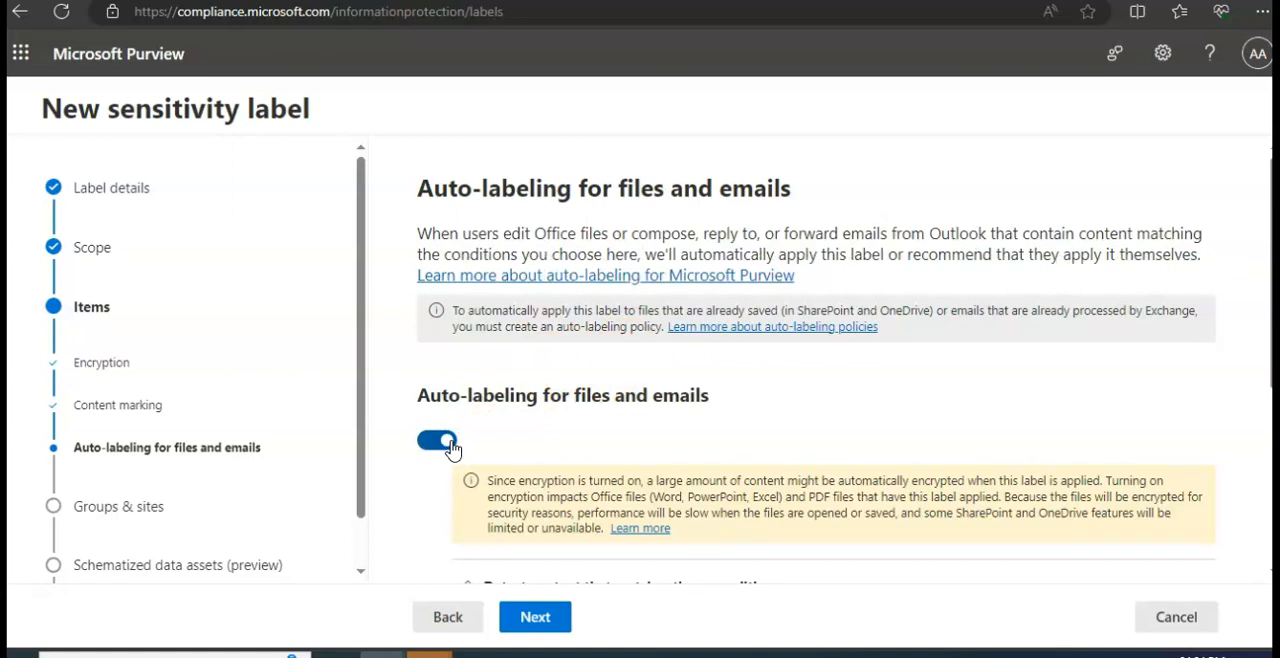
scroll(768, 363, down, 2)
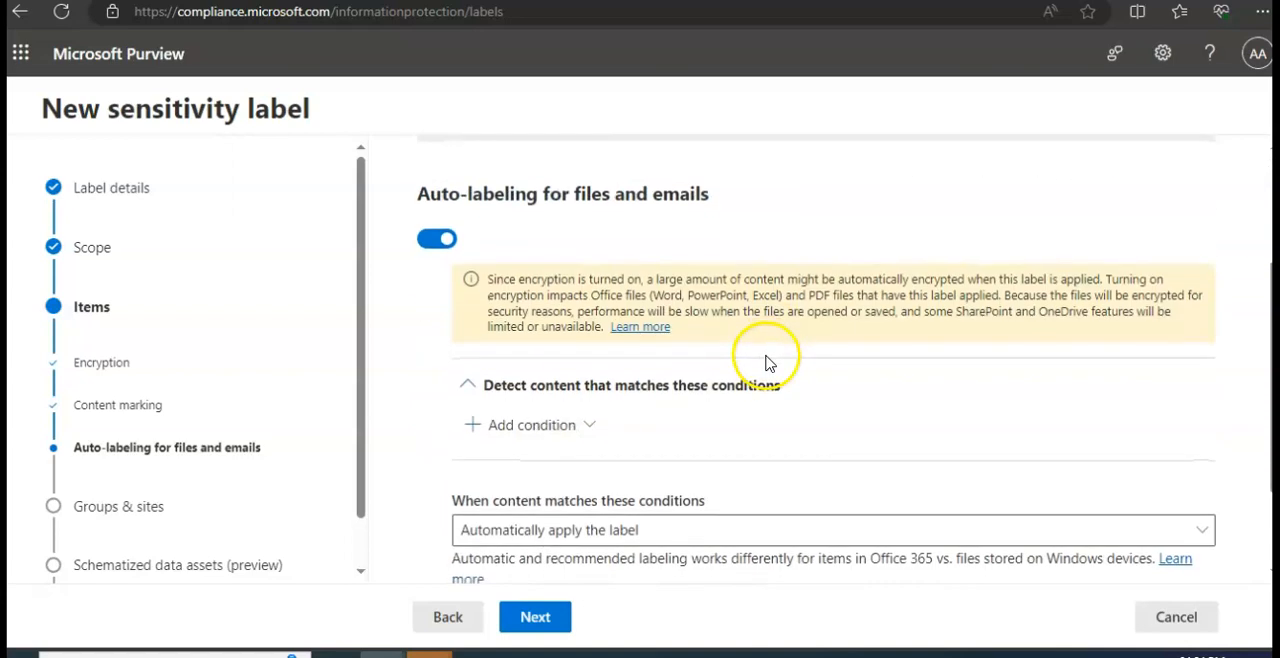
click(568, 425)
click(555, 465)
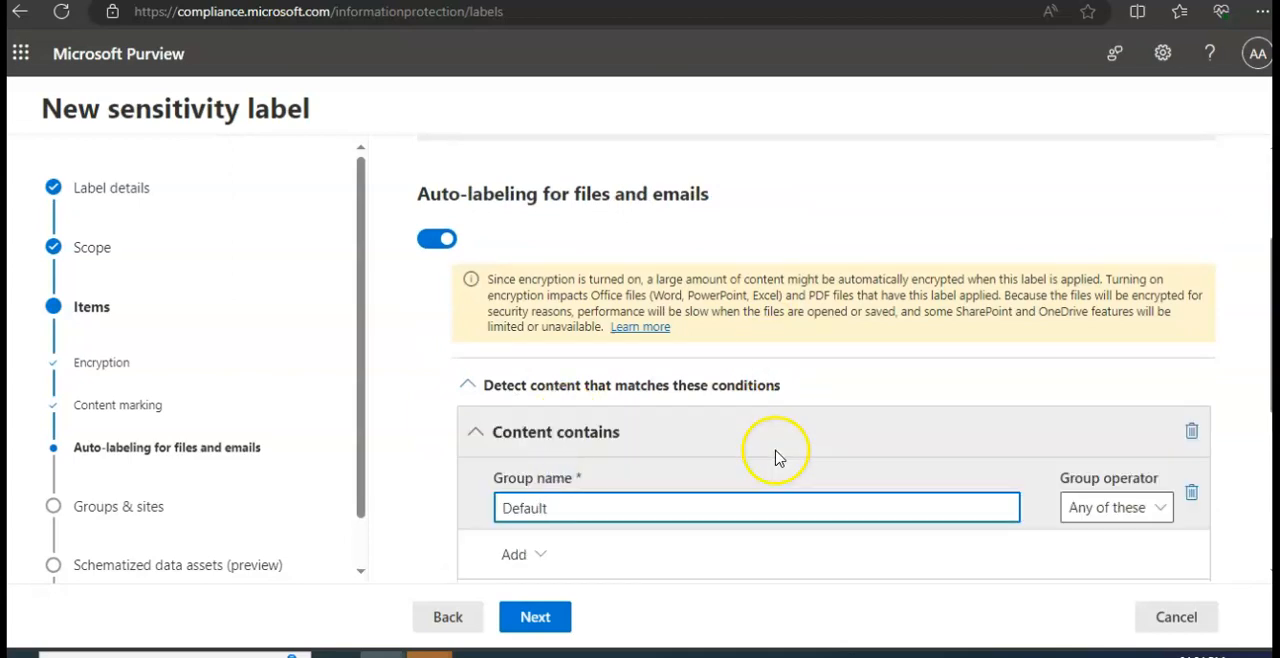
click(1092, 507)
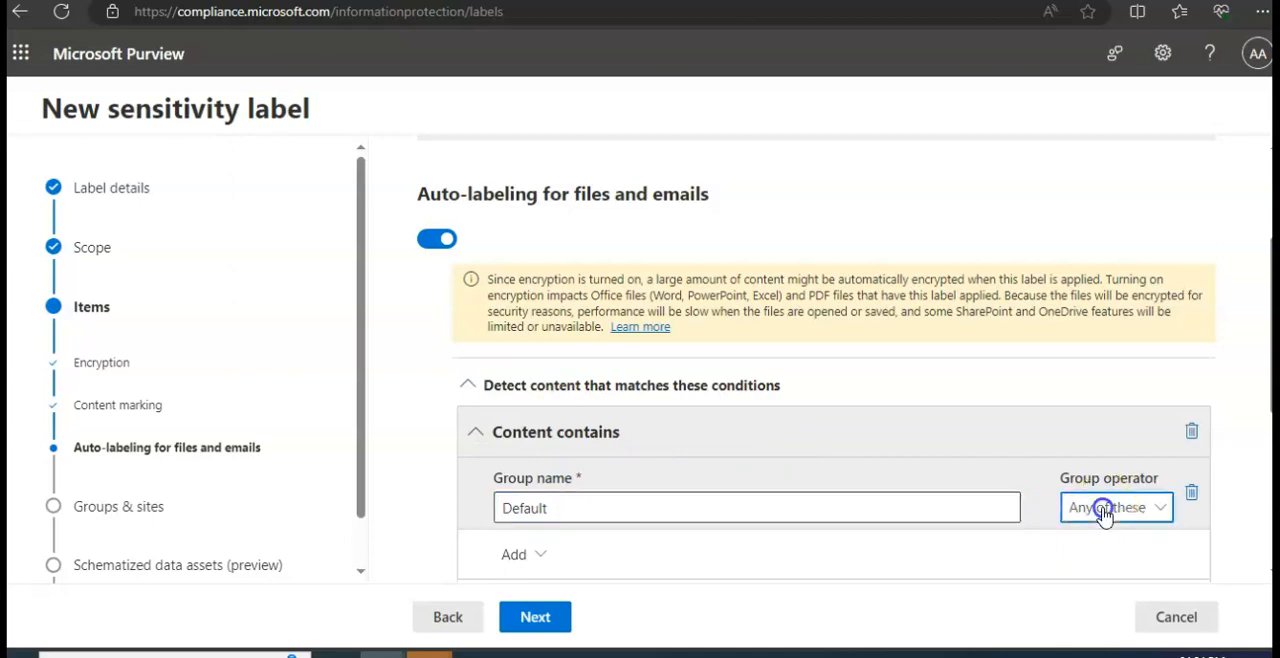
scroll(1097, 531, down, 4)
scroll(973, 474, down, 1)
scroll(979, 470, up, 2)
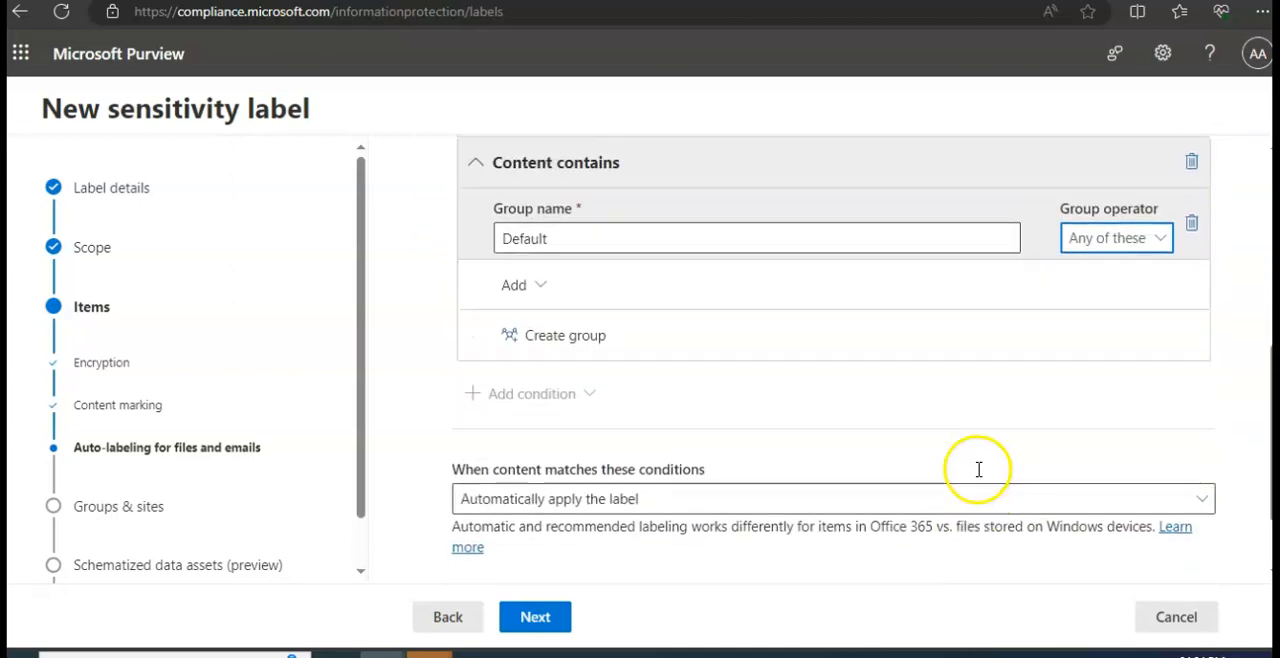
scroll(975, 468, up, 5)
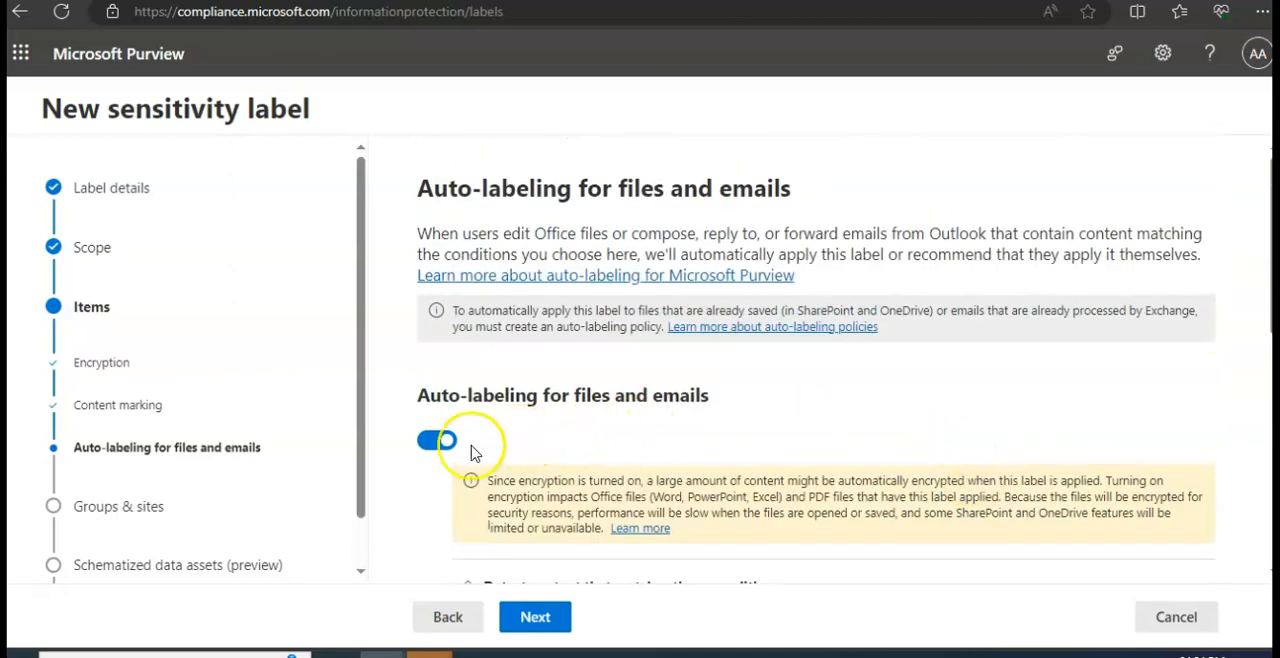
- Set matching content to Automatically apply the label and look at the field for the message shown to users
scroll(730, 425, down, 1)
scroll(750, 420, down, 5)
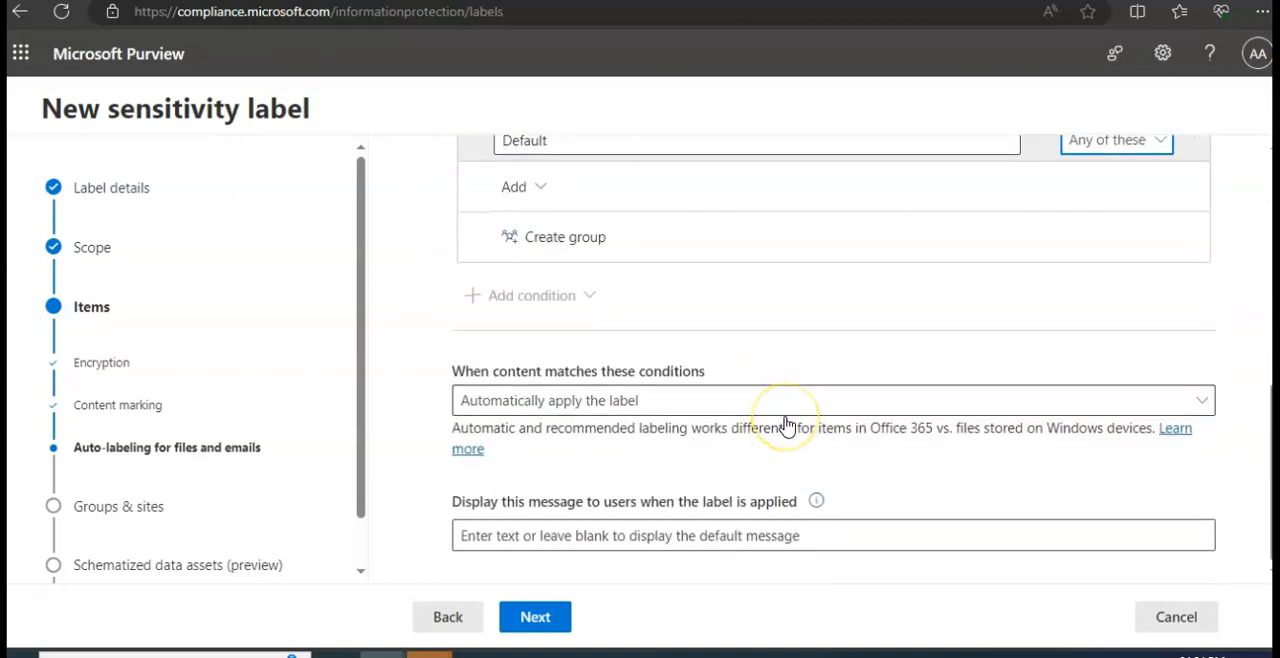
click(680, 410)
click(688, 414)
click(692, 417)
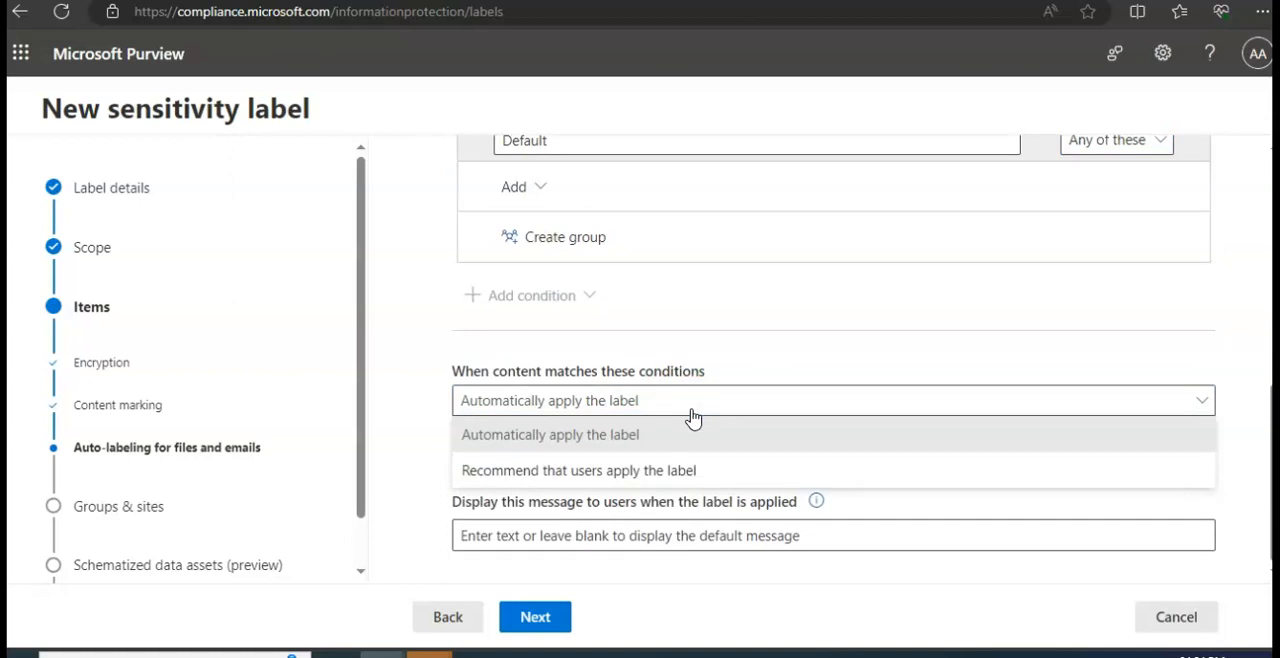
click(688, 436)
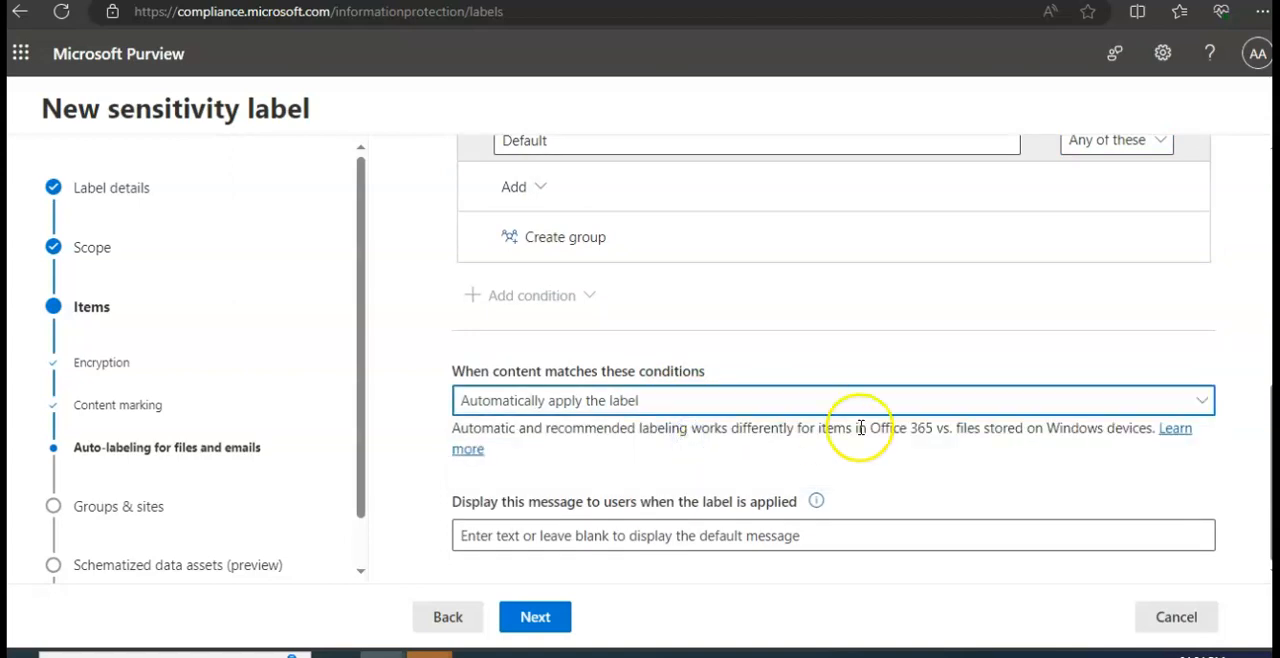
click(740, 536)
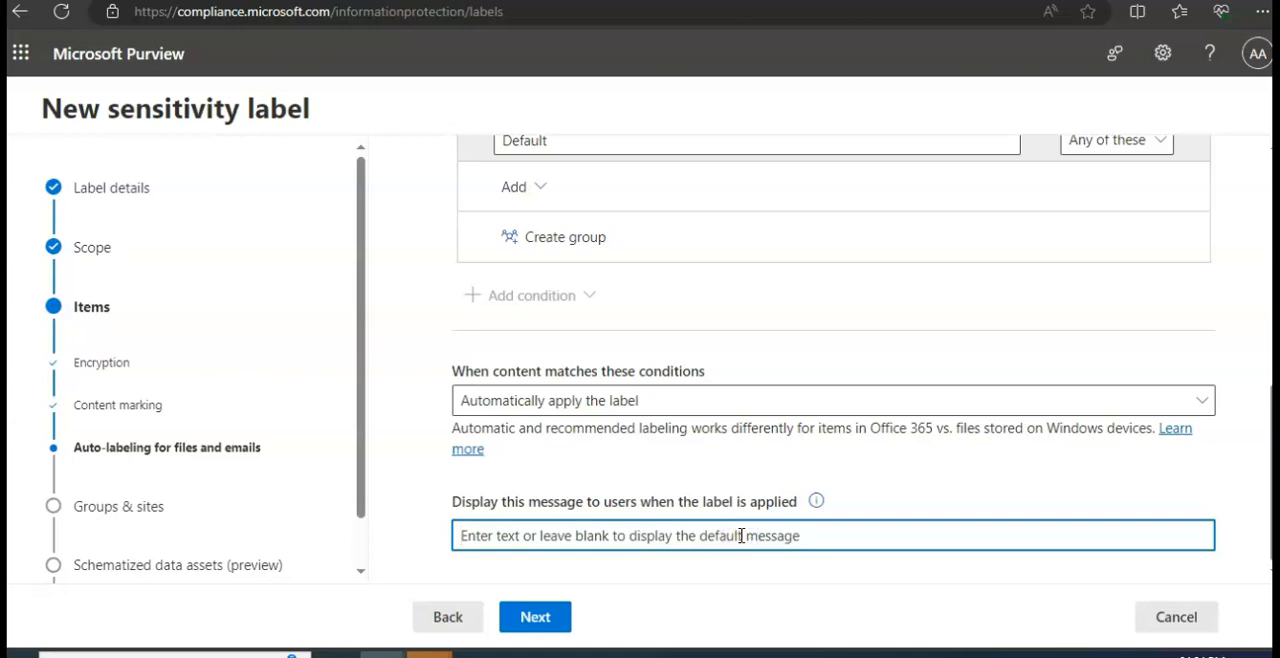
scroll(745, 525, up, 8)
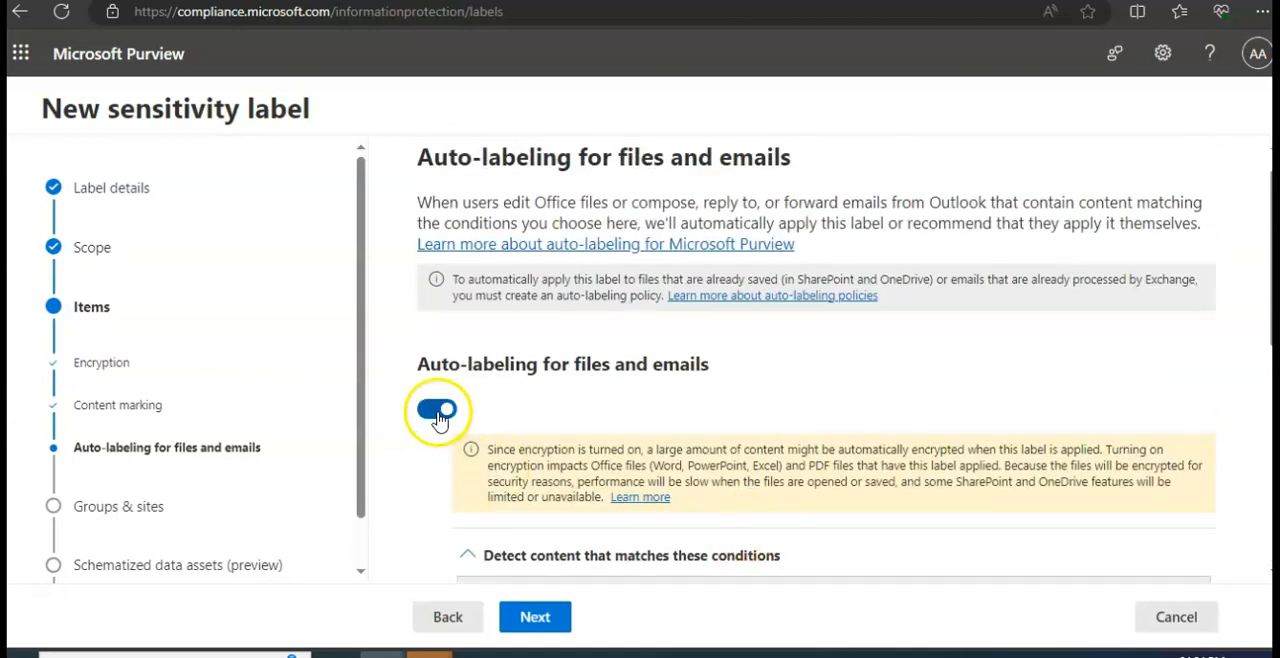
- Switch auto-labeling for files and emails off and continue to the groups and sites settings
click(437, 412)
click(535, 616)
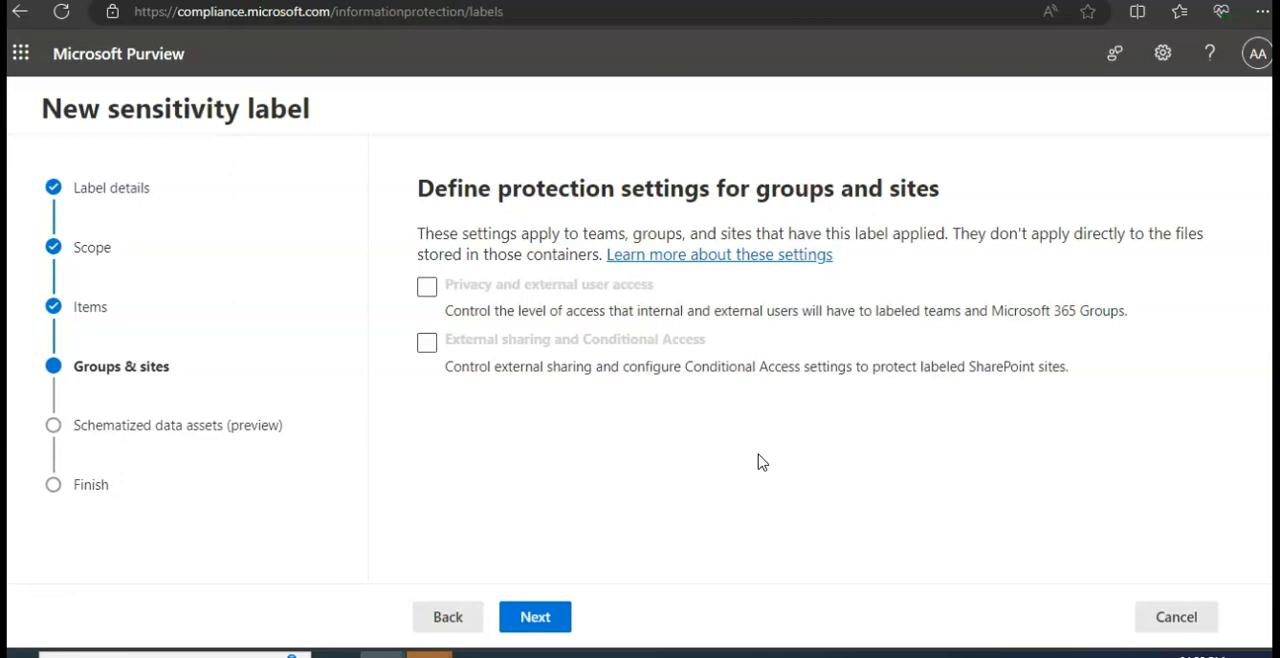
- Try to select the two groups and sites protection options, and continue to auto-labeling for schematized data assets
click(425, 287)
click(443, 279)
click(429, 290)
click(427, 343)
click(533, 619)
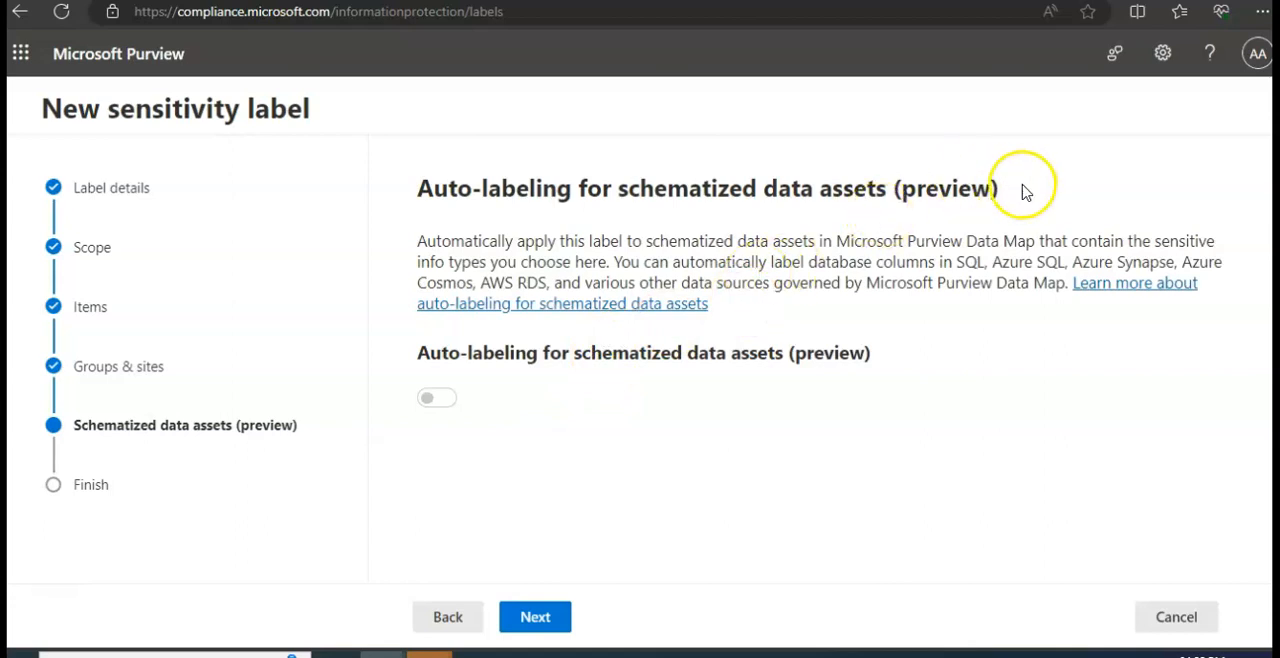
- Highlight the schematized data assets heading and go back to the groups and sites settings
drag(1022, 190, 718, 190)
click(448, 617)
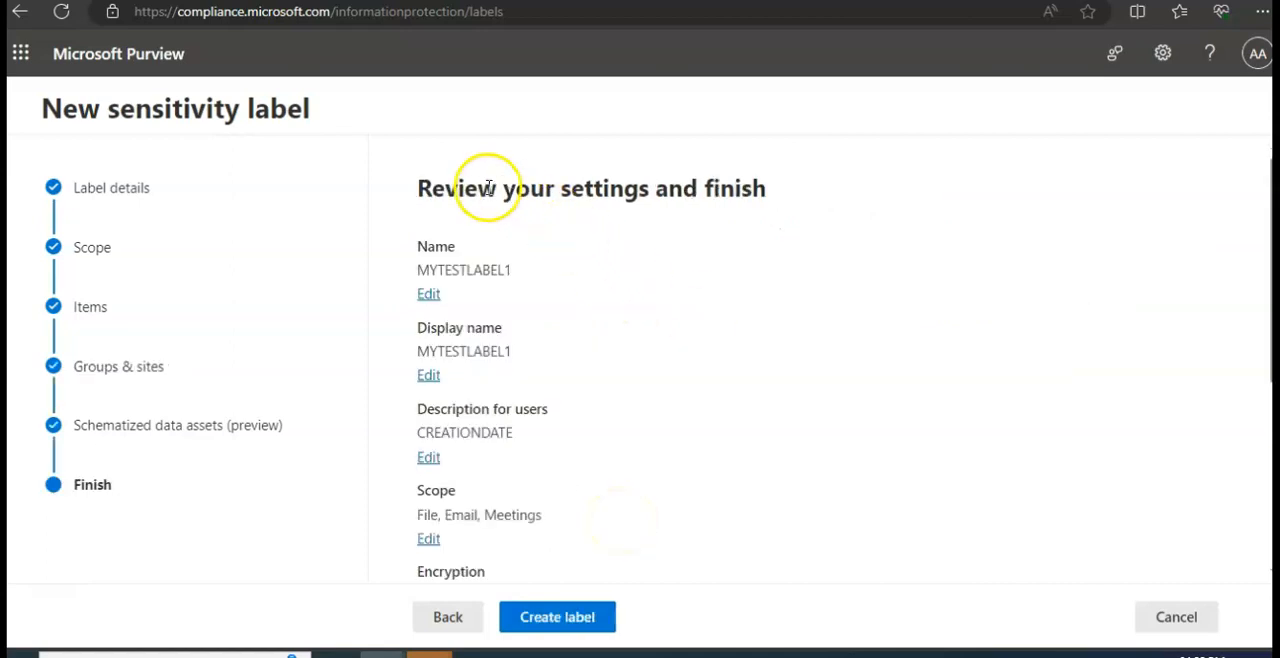
- Look over the label's name, description, scope, encryption, content marking and auto-labeling settings on the final review page
drag(480, 188, 773, 190)
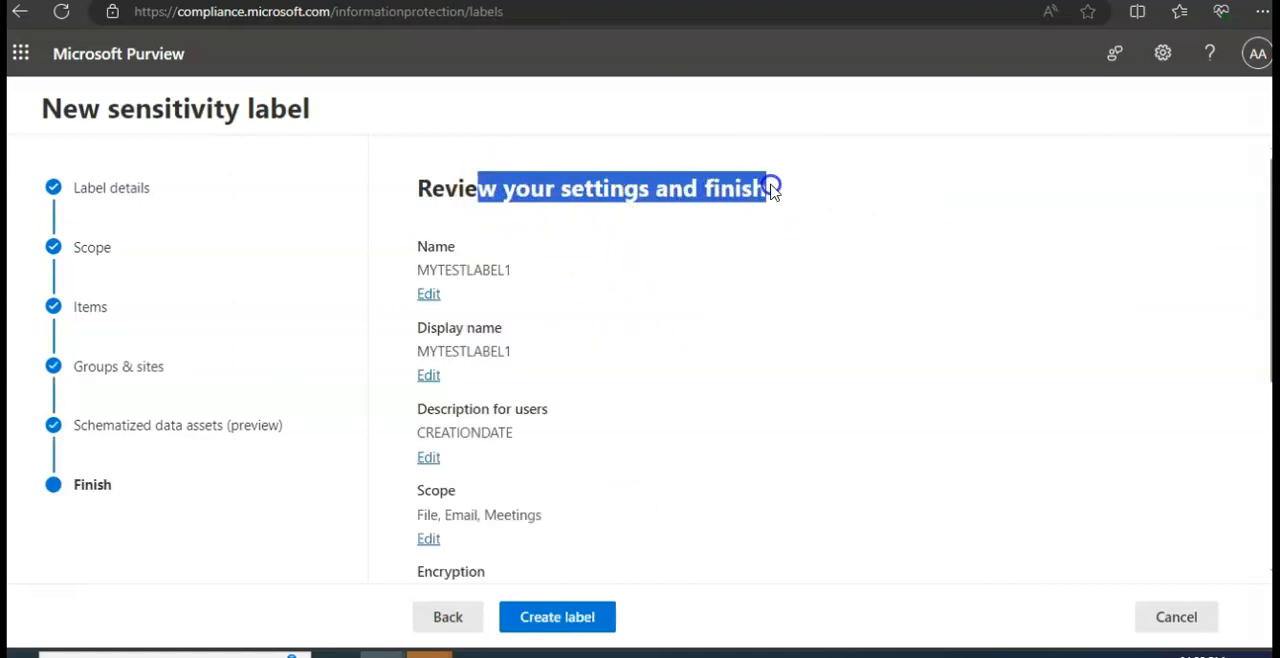
click(900, 375)
scroll(900, 375, down, 2)
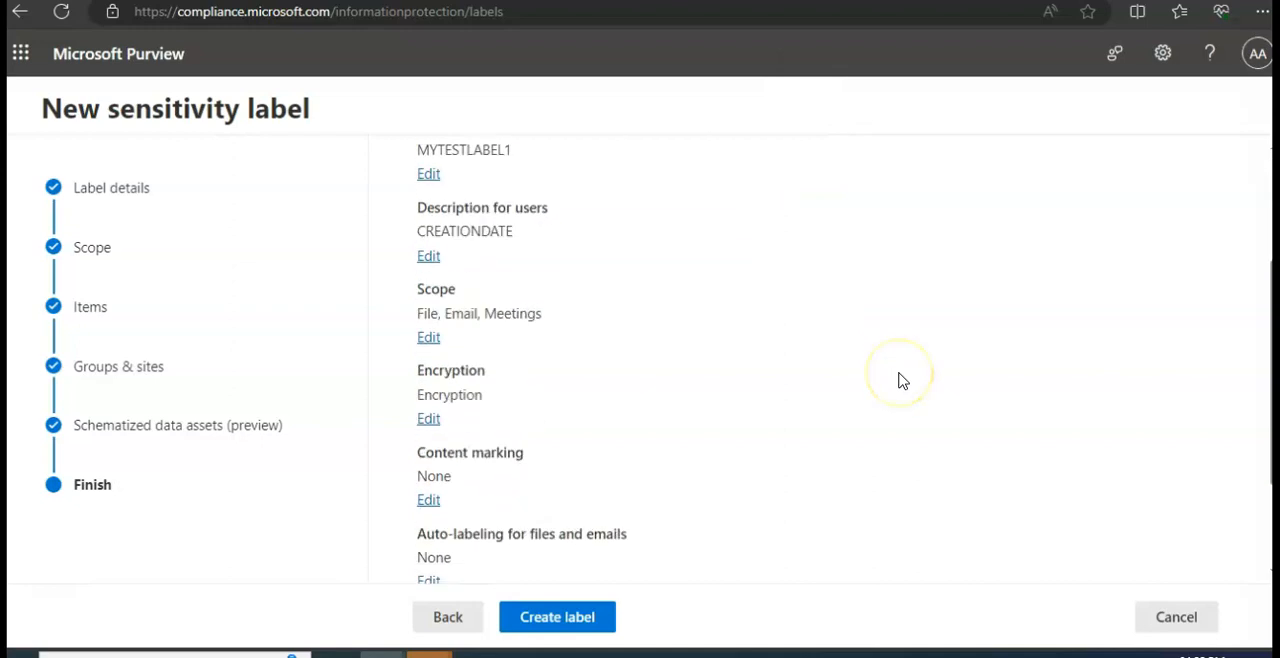
scroll(899, 378, down, 1)
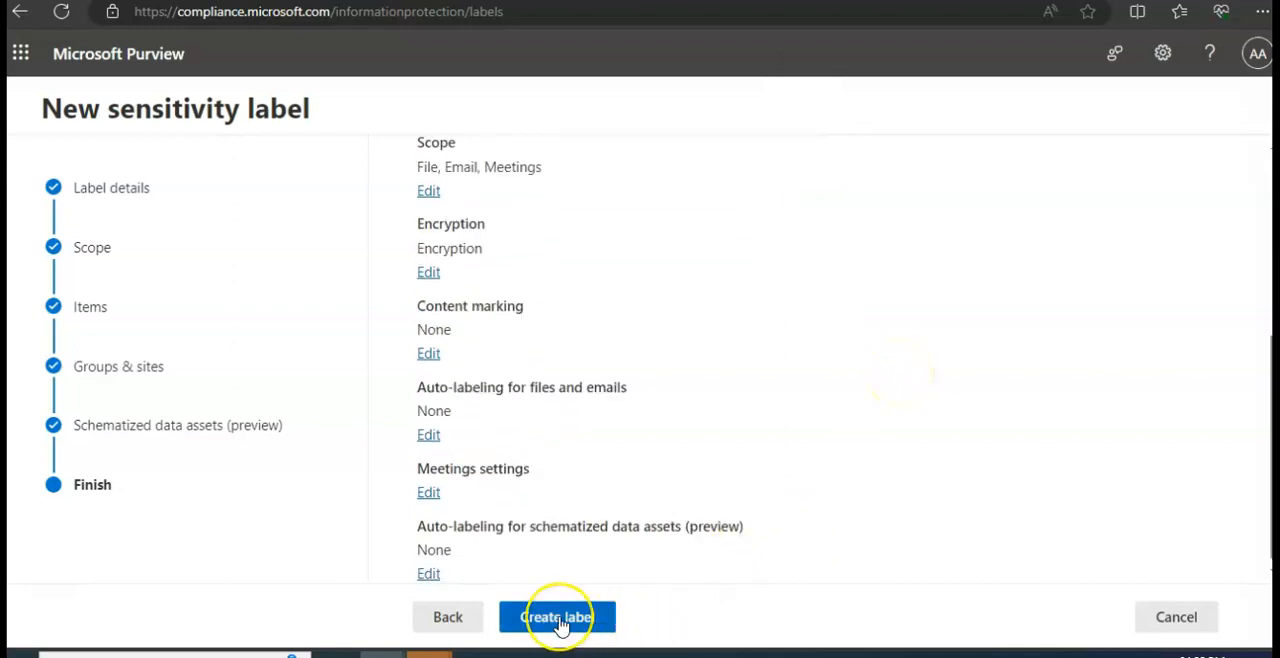
- Return to the labeled items protection settings, deselect encryption and content marking, and go back to the label's scope settings
click(450, 621)
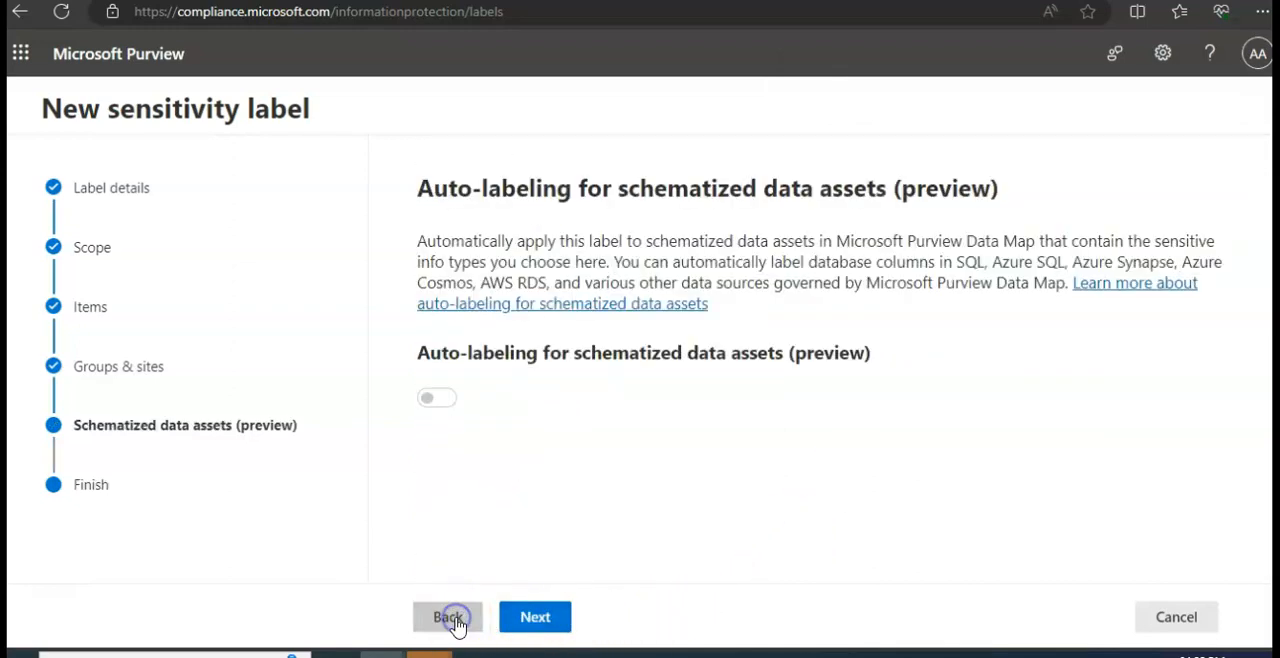
click(455, 625)
click(451, 622)
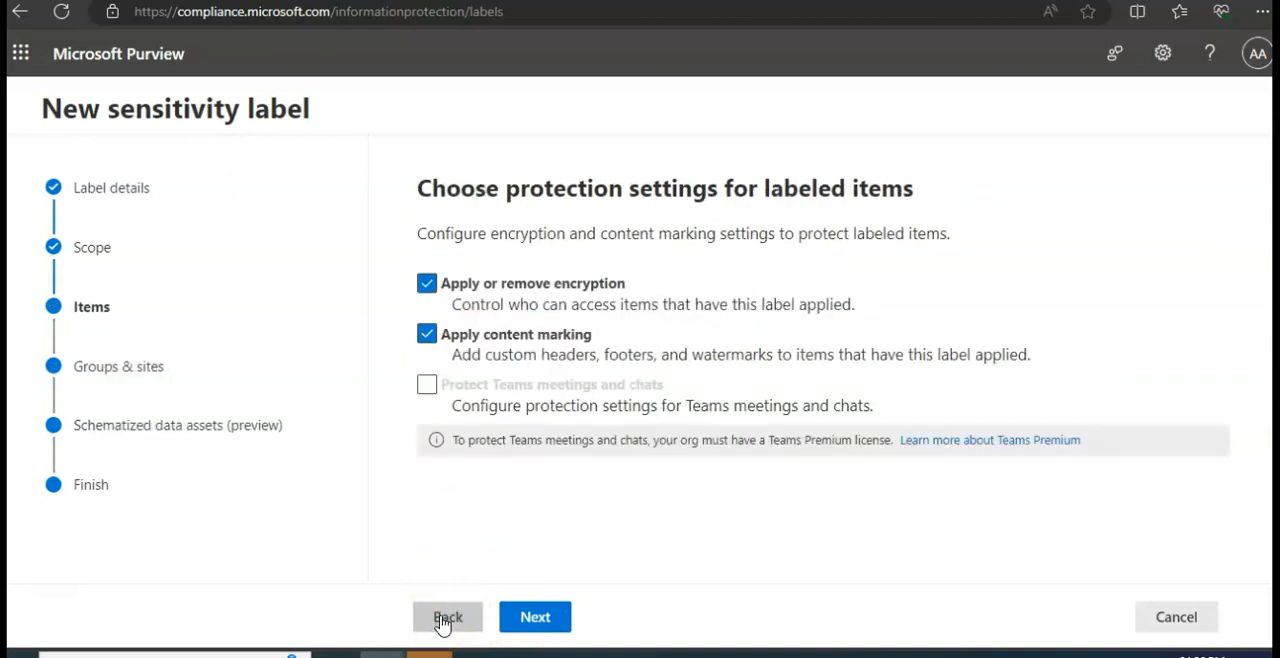
click(427, 284)
click(425, 336)
click(449, 617)
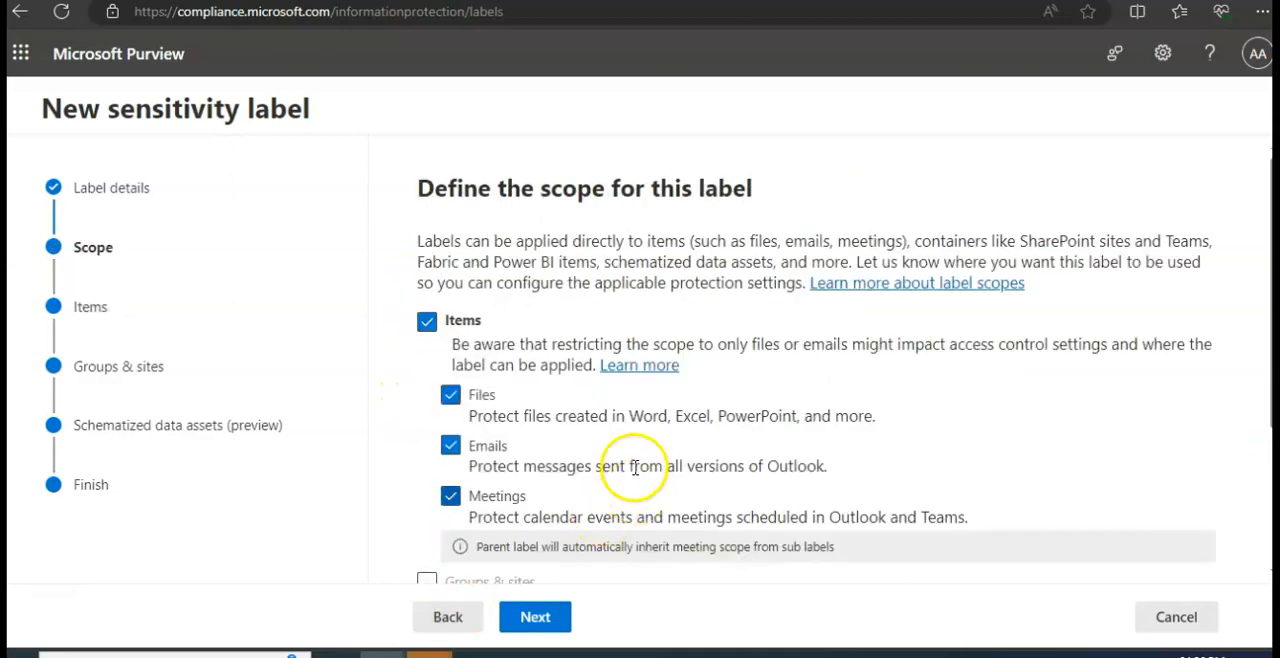
- Limit the label's scope to Files by deselecting Meetings and Emails, and accept the impact on the current settings
scroll(634, 468, down, 2)
scroll(640, 612, up, 1)
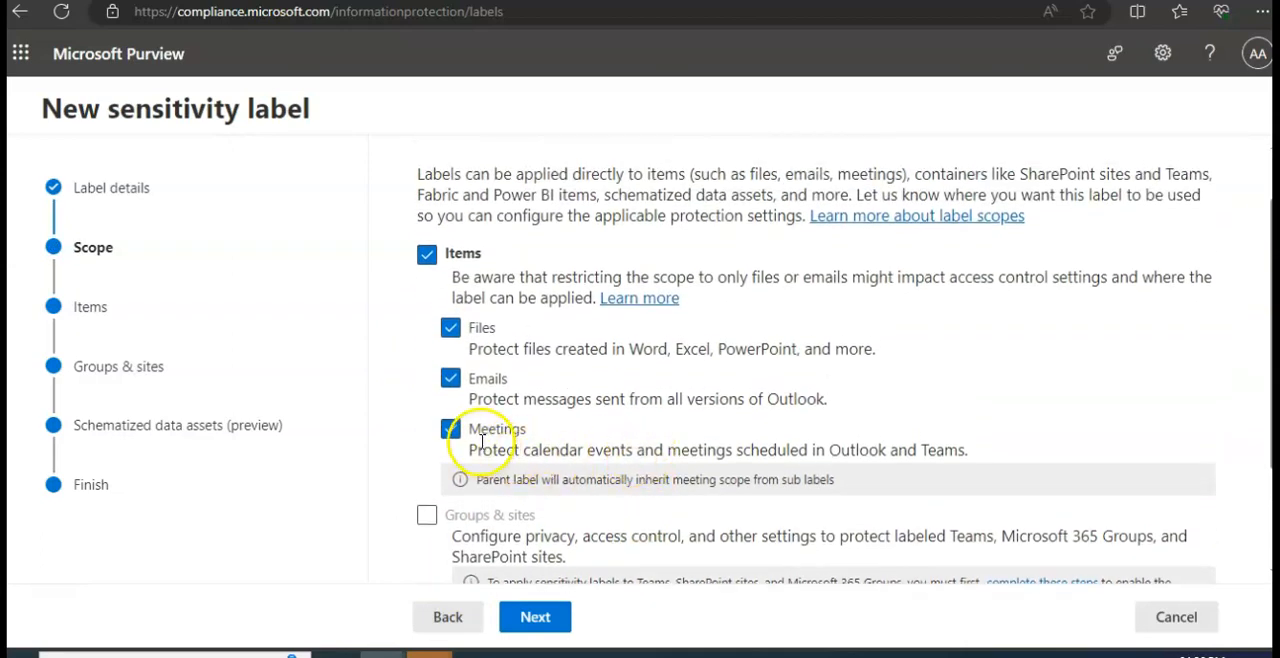
click(451, 430)
click(448, 380)
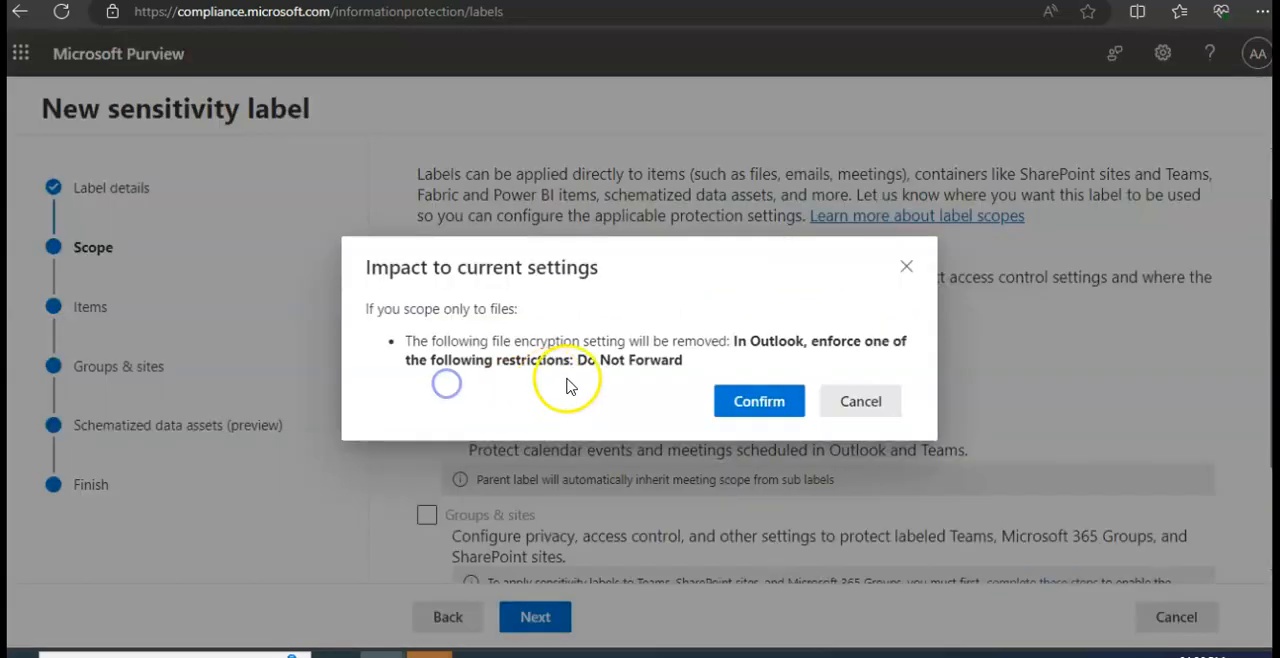
click(755, 403)
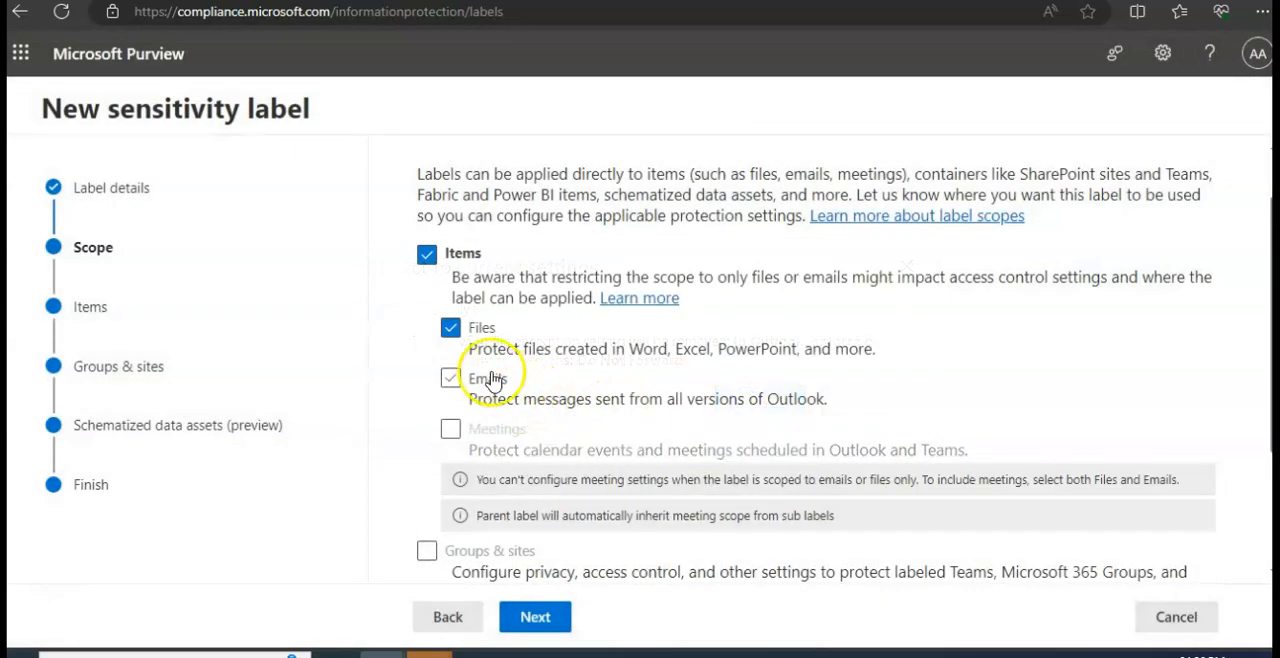
scroll(631, 394, down, 3)
scroll(560, 520, up, 3)
- Revisit the label details and continue through the scope, items, auto-labeling, groups and sites, and schematized data assets settings to the final review
click(460, 620)
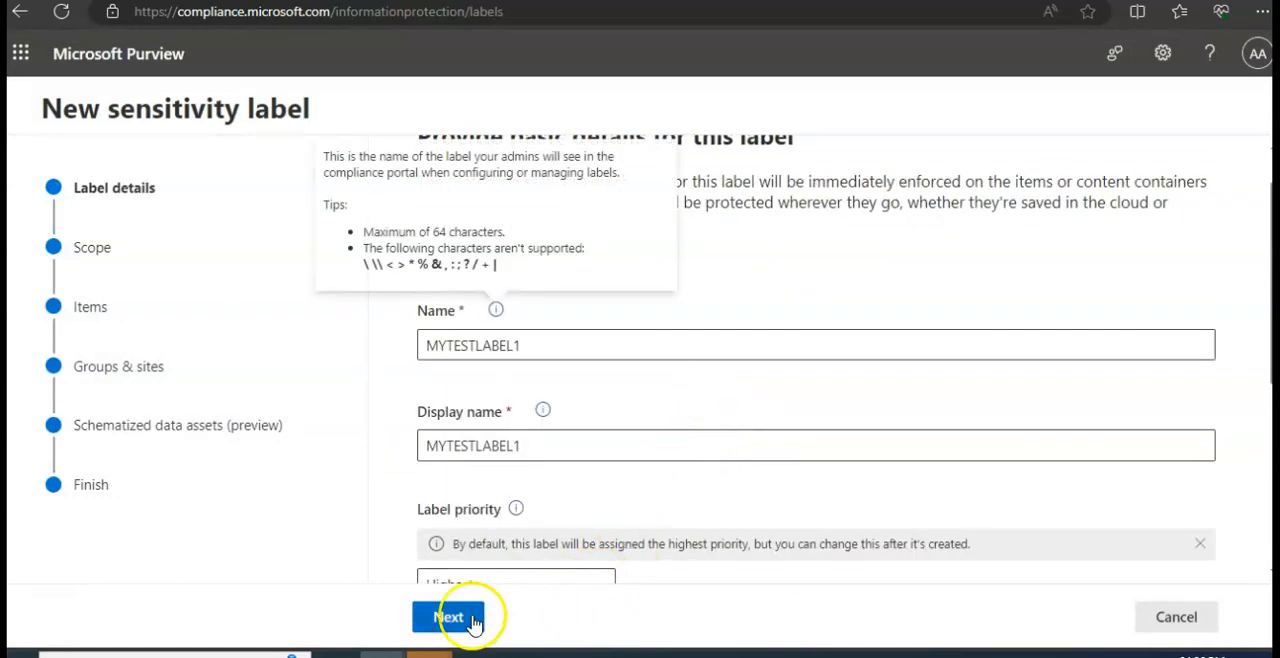
click(450, 617)
scroll(660, 376, down, 3)
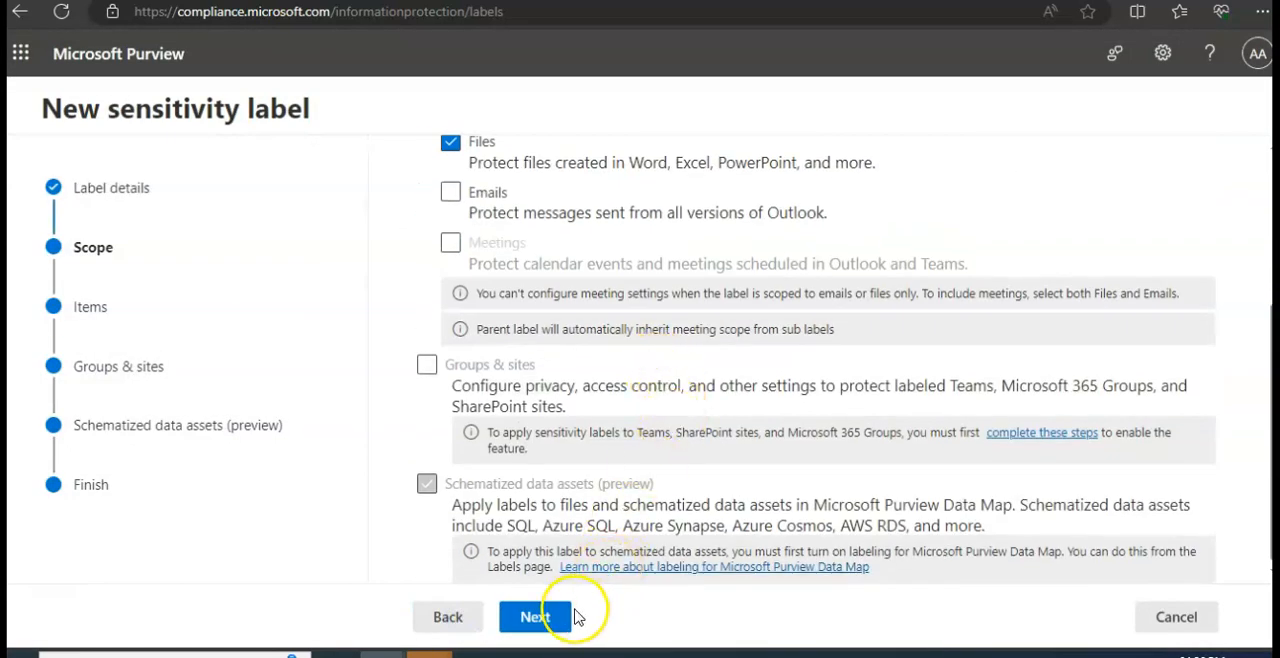
click(575, 617)
click(572, 618)
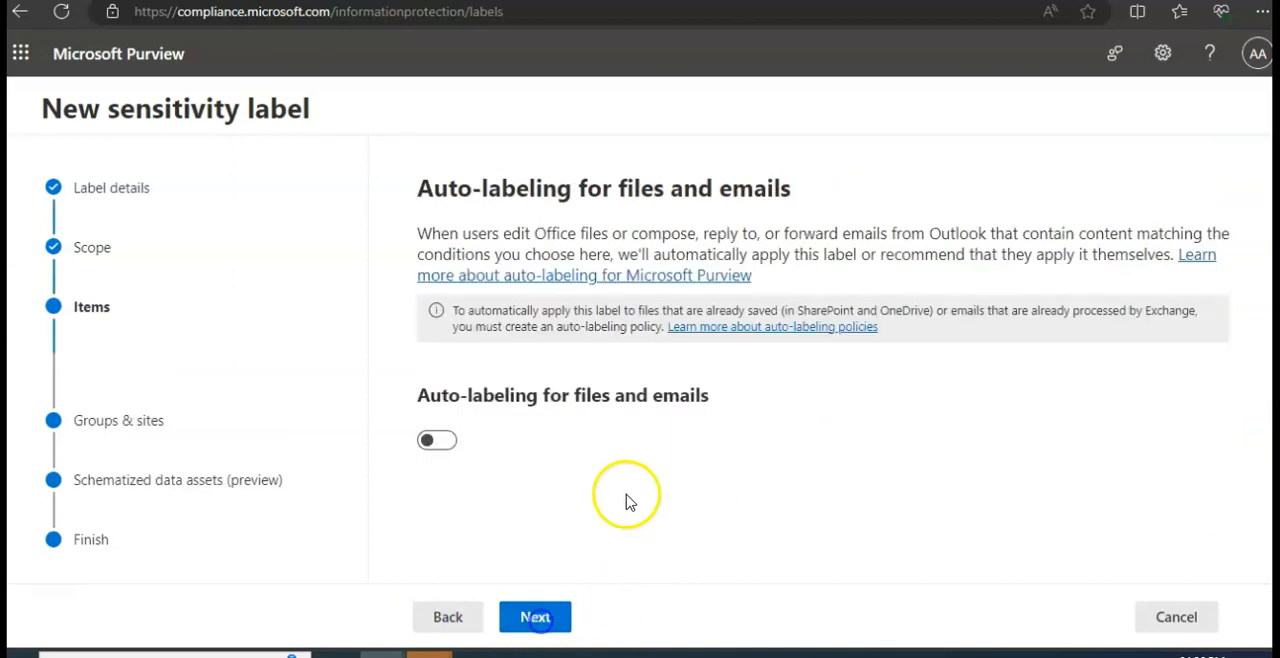
click(535, 615)
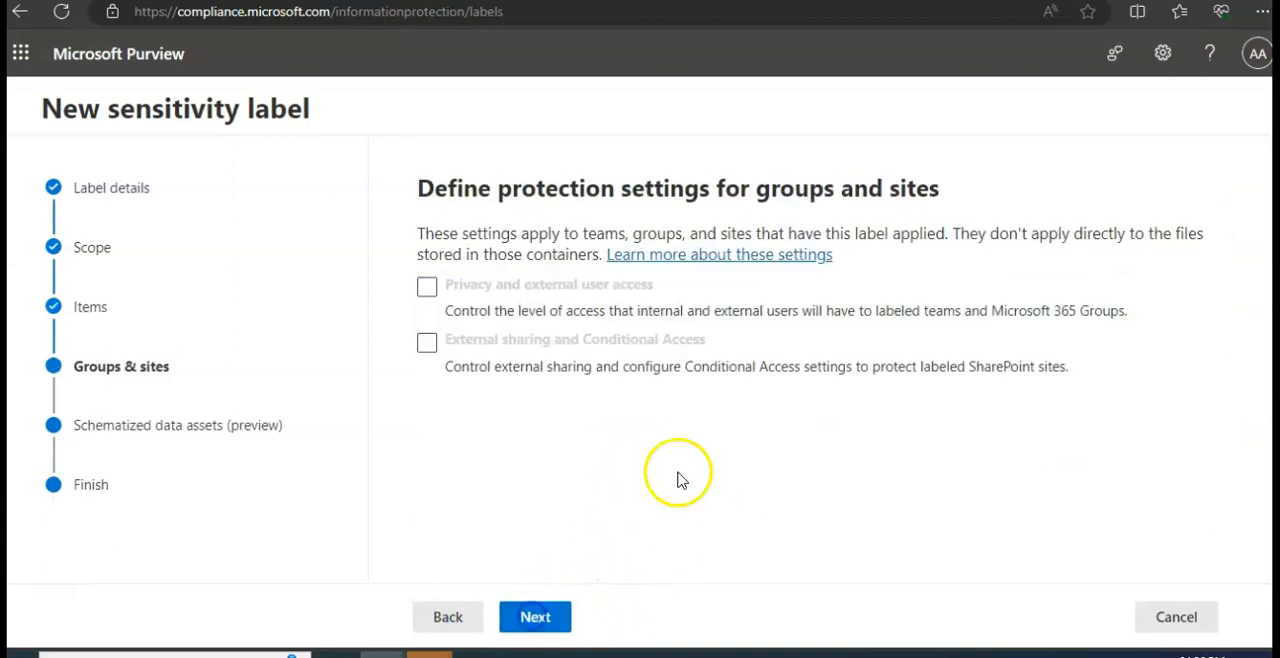
click(572, 612)
click(549, 614)
- Create the sensitivity label from the final review and proceed to the options for publishing it to a label policy
scroll(800, 470, down, 3)
click(571, 620)
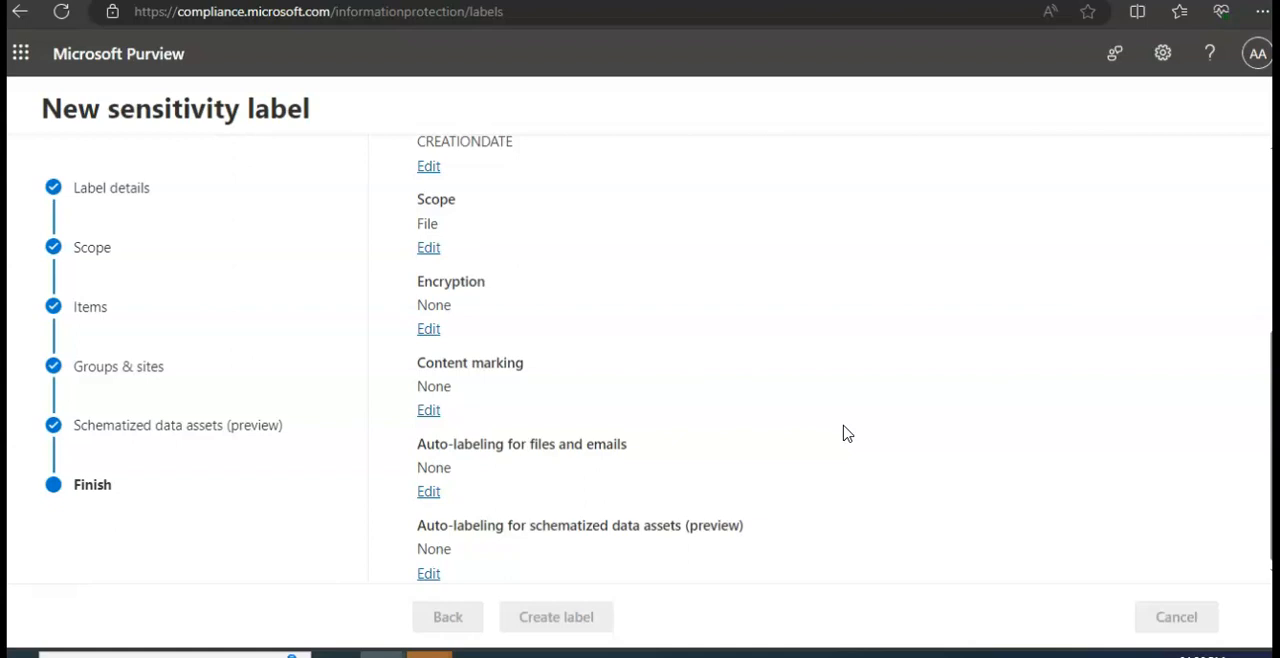
click(729, 320)
click(455, 613)
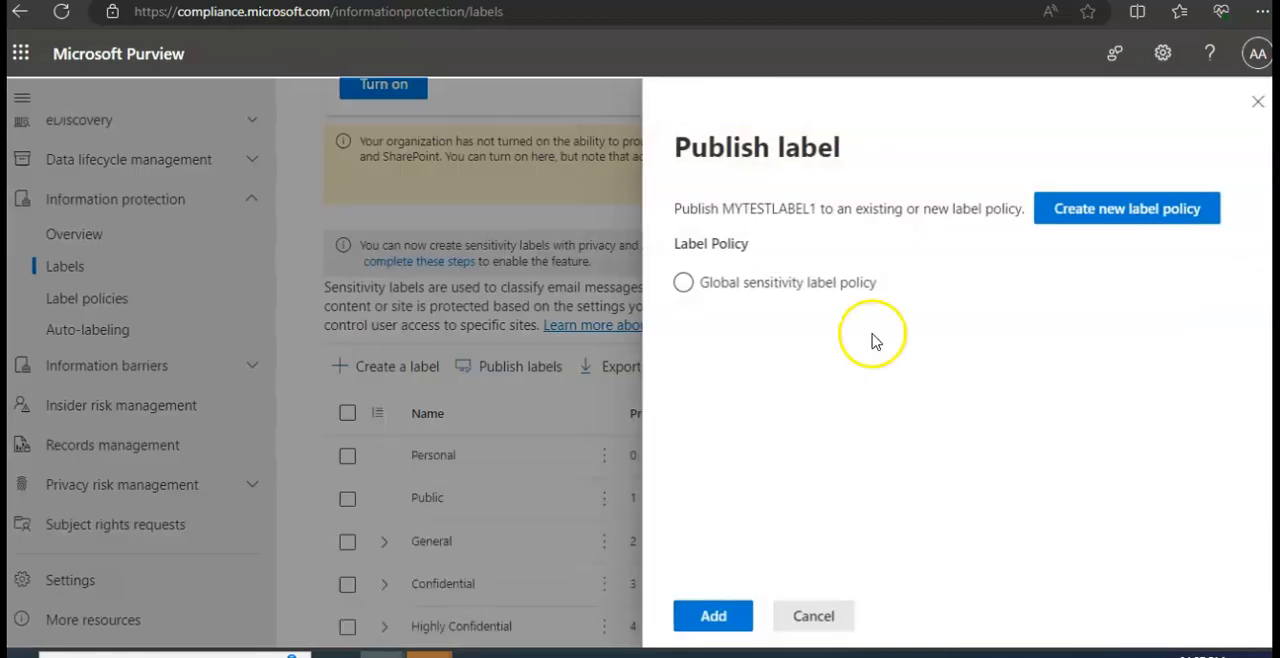